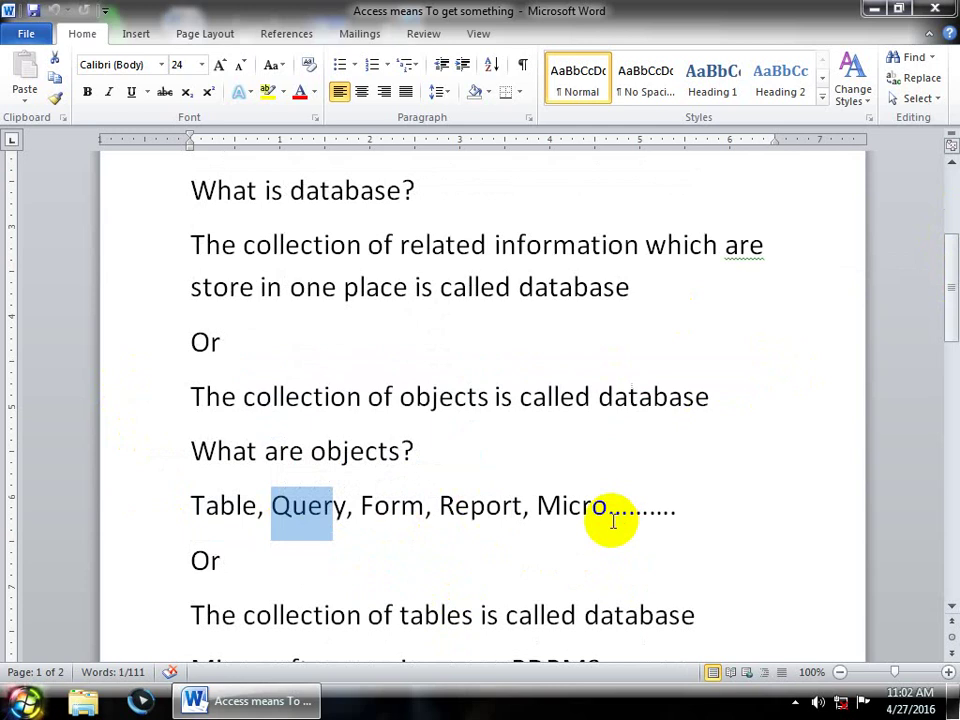
Read through the notes on database objects, tables, RDBMS and DBMS down to the end of the document
drag(735, 512, 161, 523)
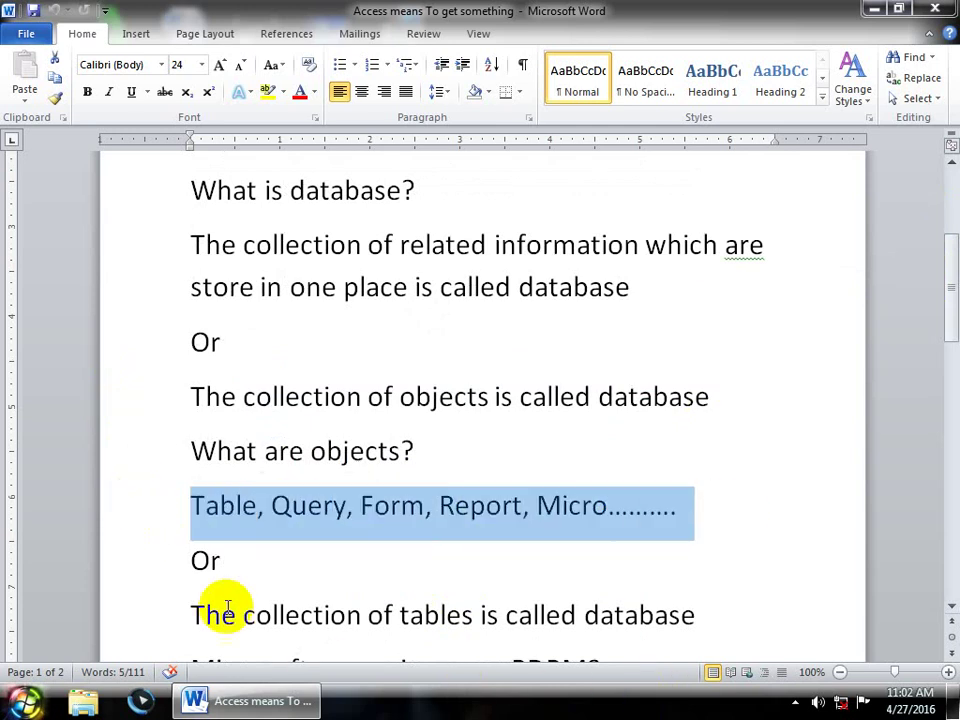
drag(227, 572, 184, 574)
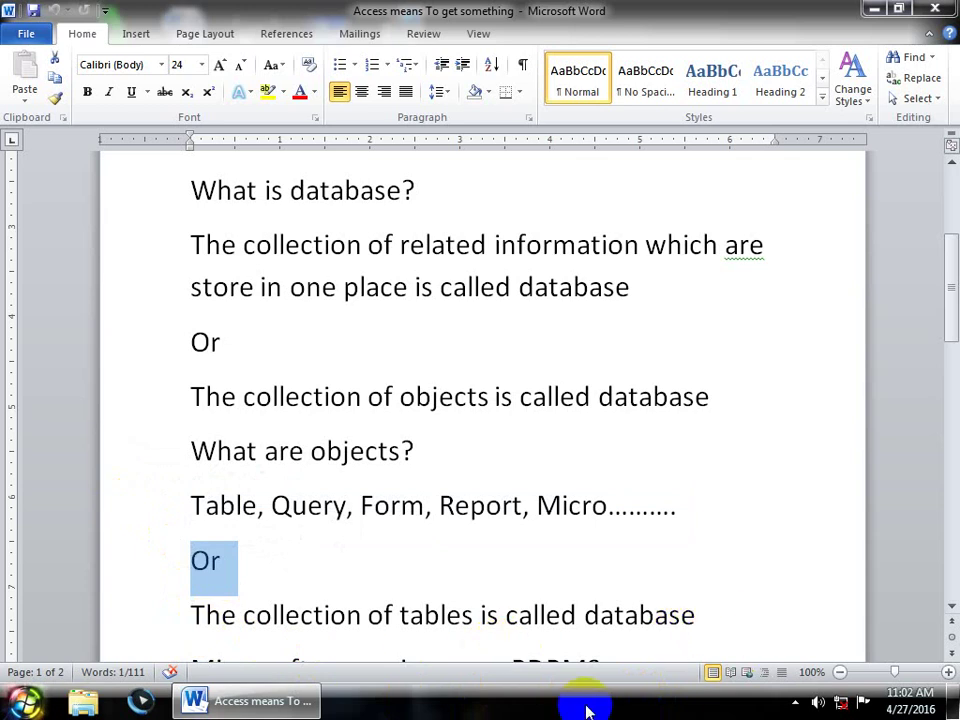
drag(714, 624, 221, 649)
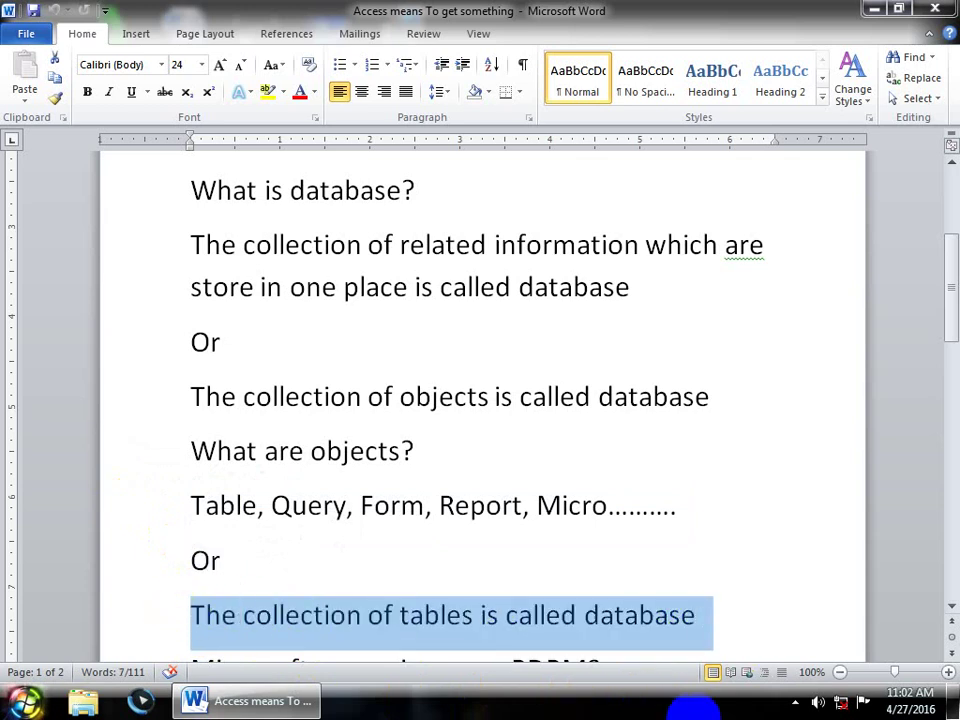
drag(945, 306, 948, 360)
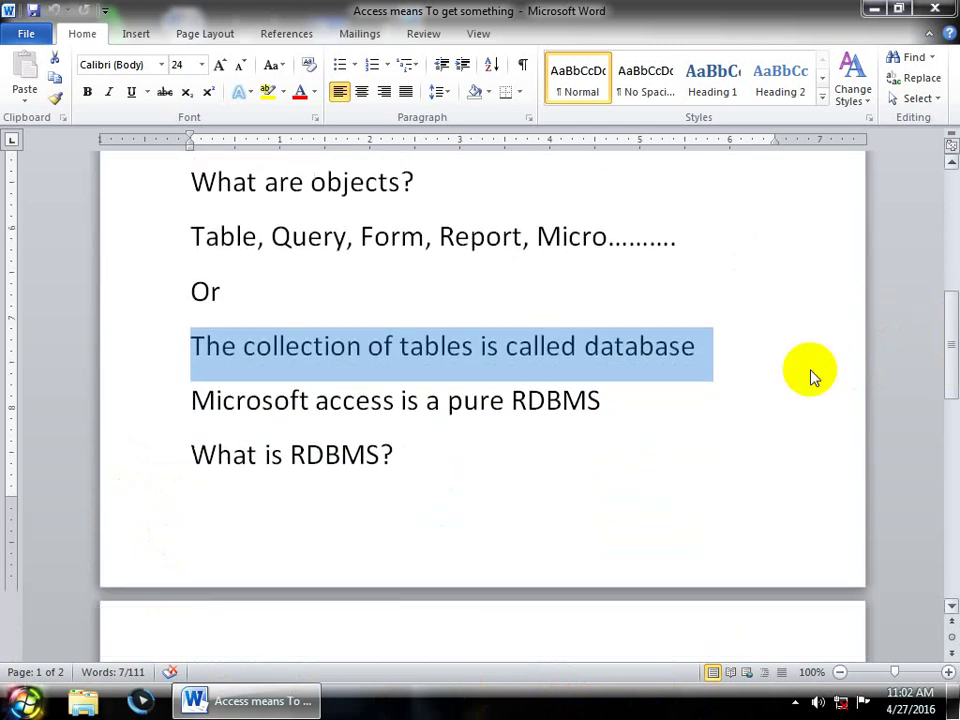
drag(605, 403, 506, 403)
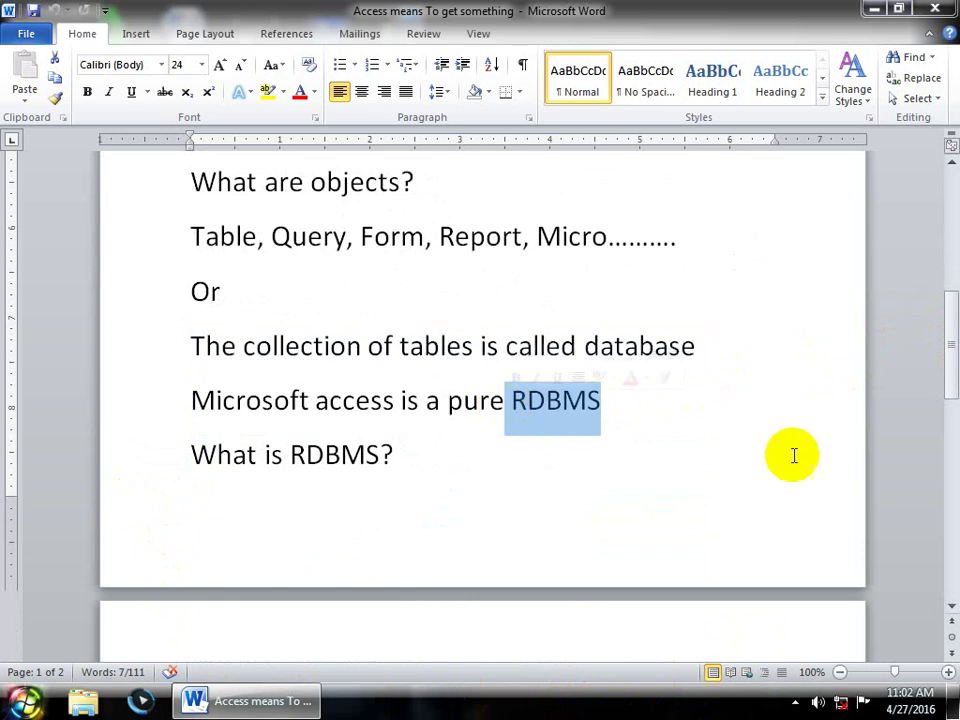
drag(943, 354, 743, 410)
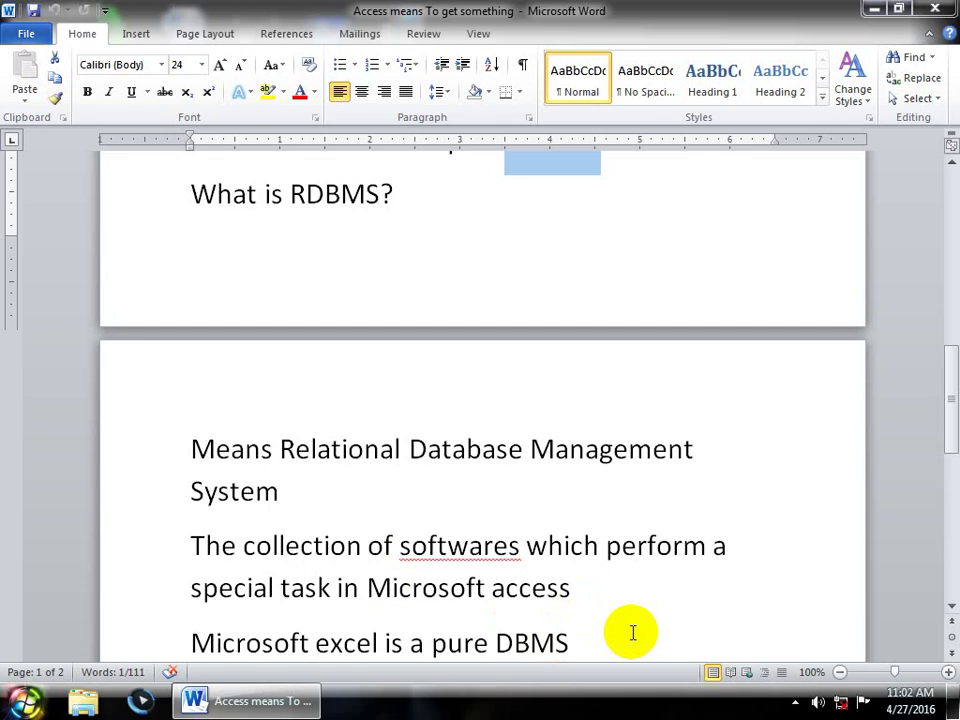
drag(945, 401, 945, 439)
drag(572, 421, 223, 414)
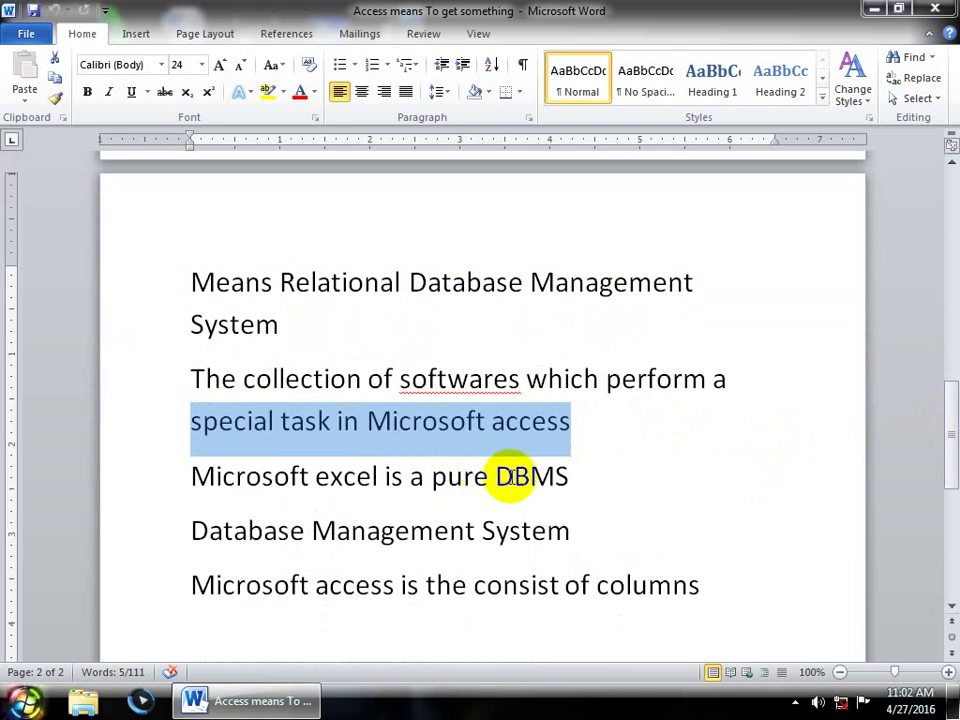
drag(608, 481, 563, 476)
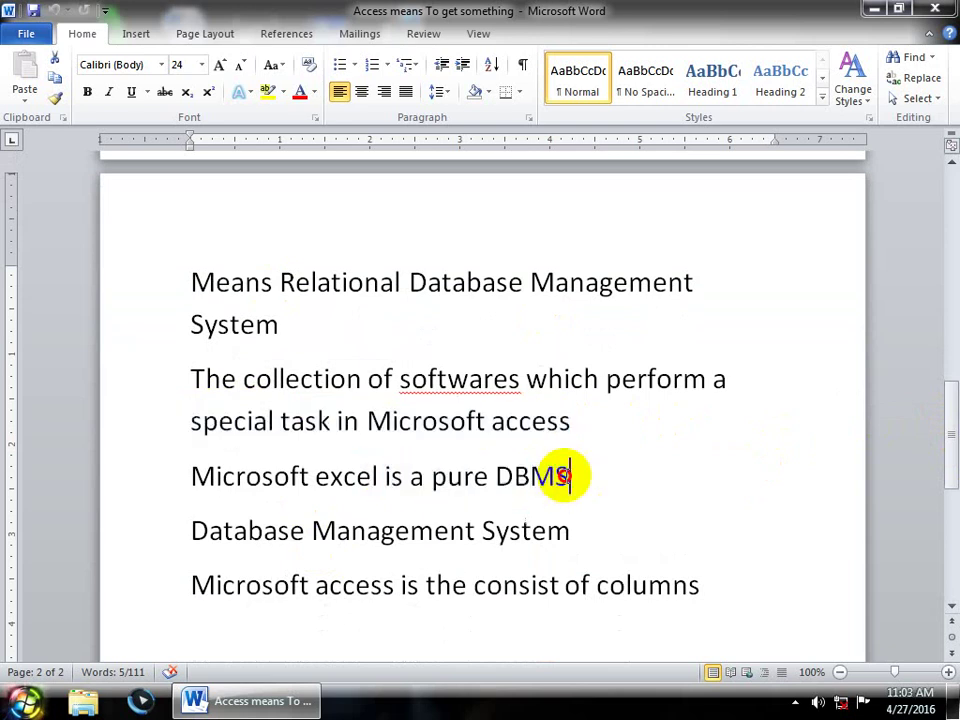
drag(562, 532, 152, 531)
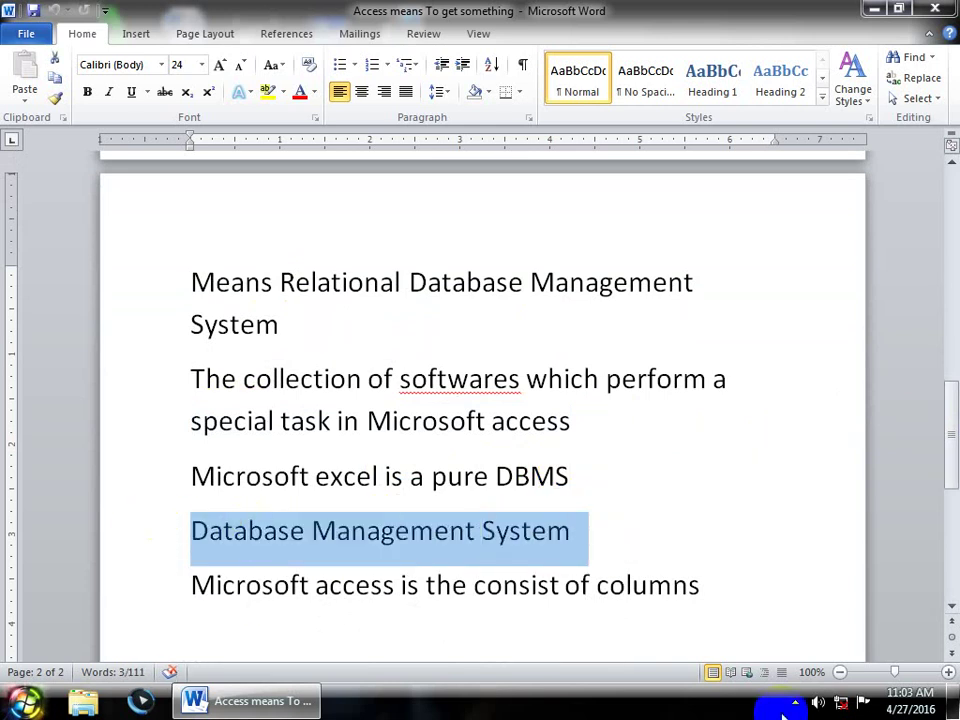
drag(951, 418, 952, 460)
click(4, 380)
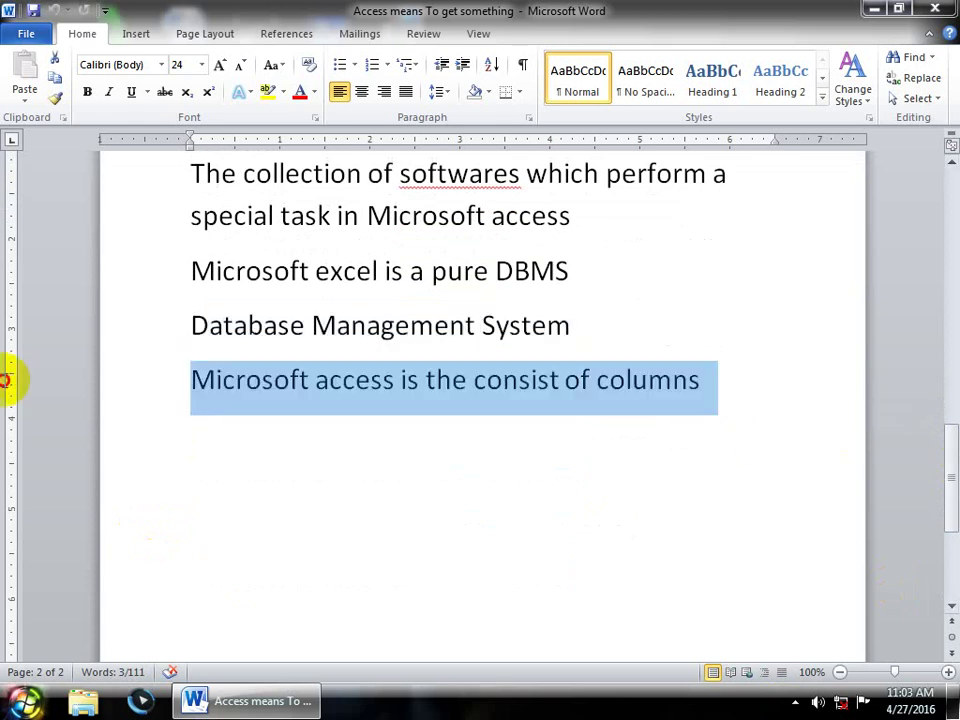
drag(4, 380, 71, 360)
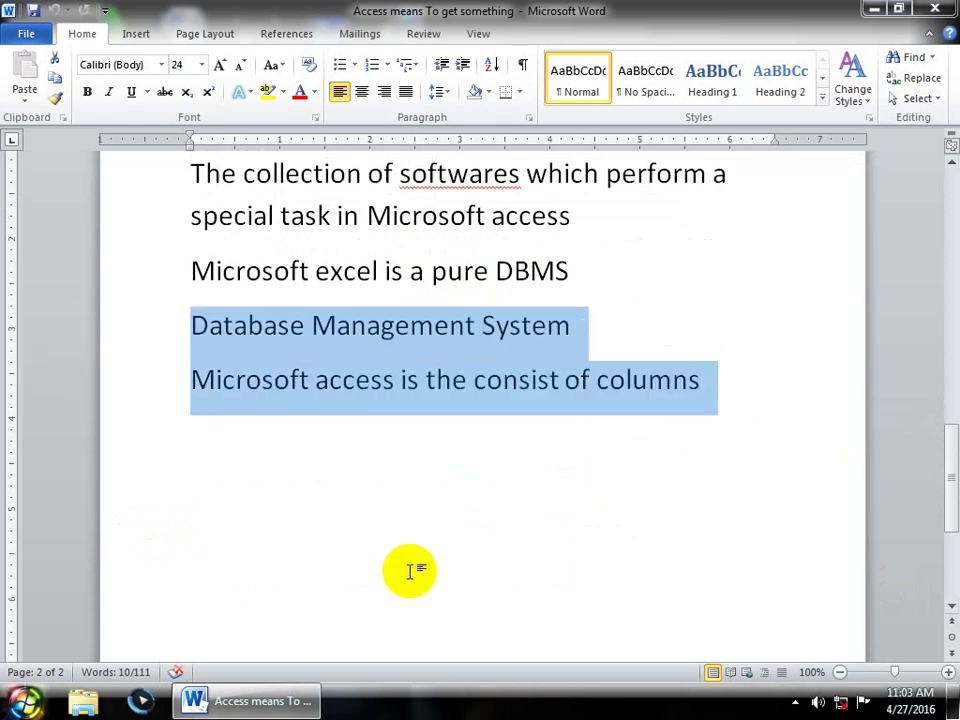
click(714, 475)
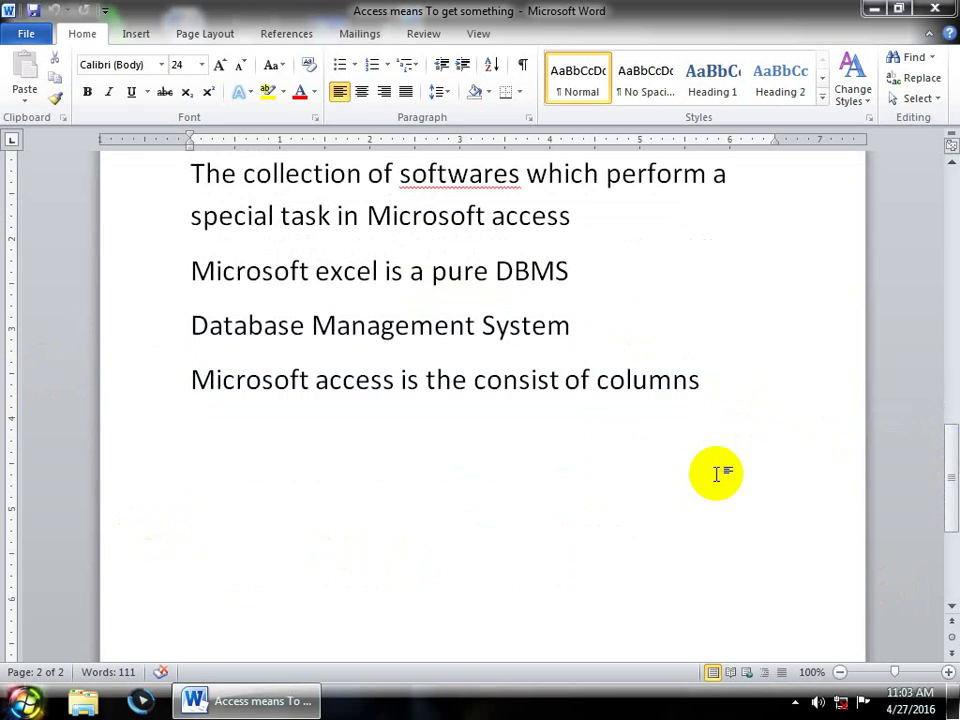
Launch Microsoft Access by running the msaccess command
key(super+r)
text(msac)
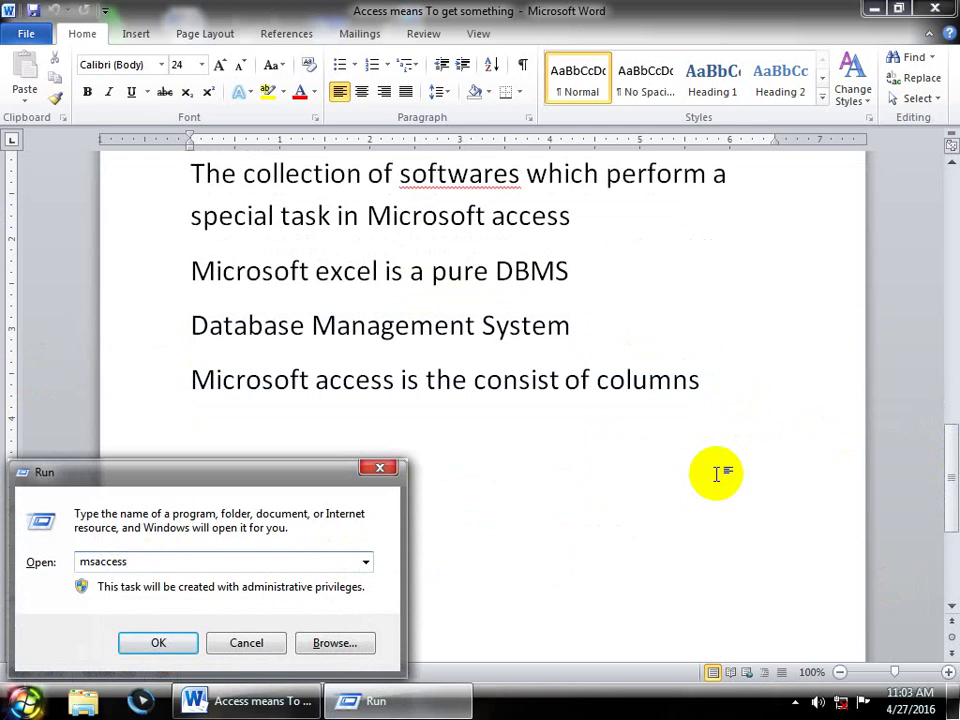
key(Return)
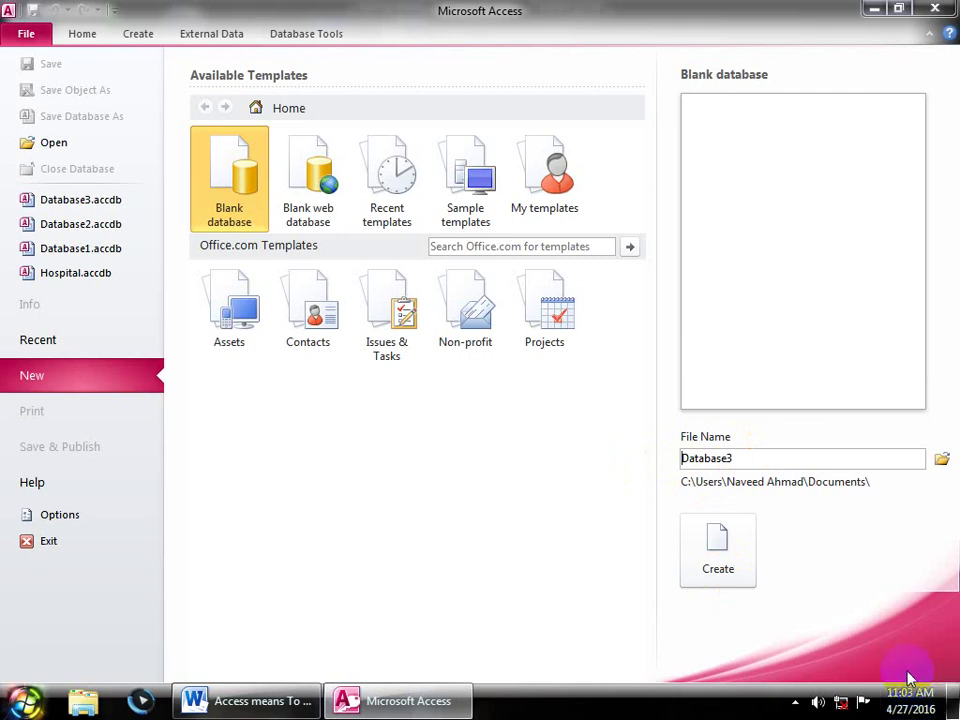
Create a blank database named Hospital and store it on the Desktop
drag(795, 459, 463, 437)
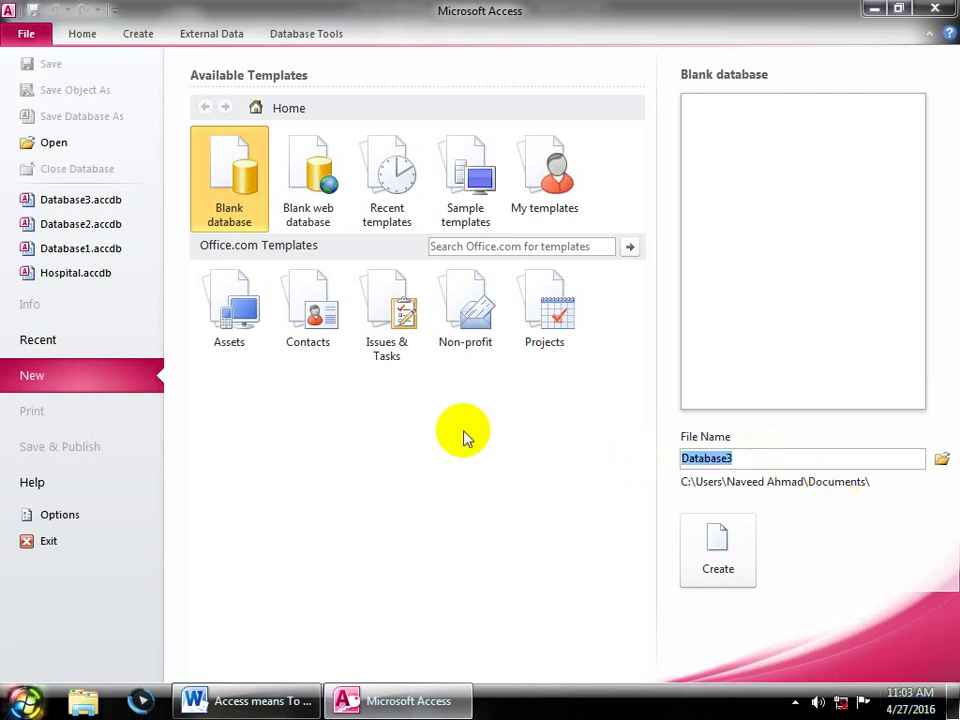
text(Hos)
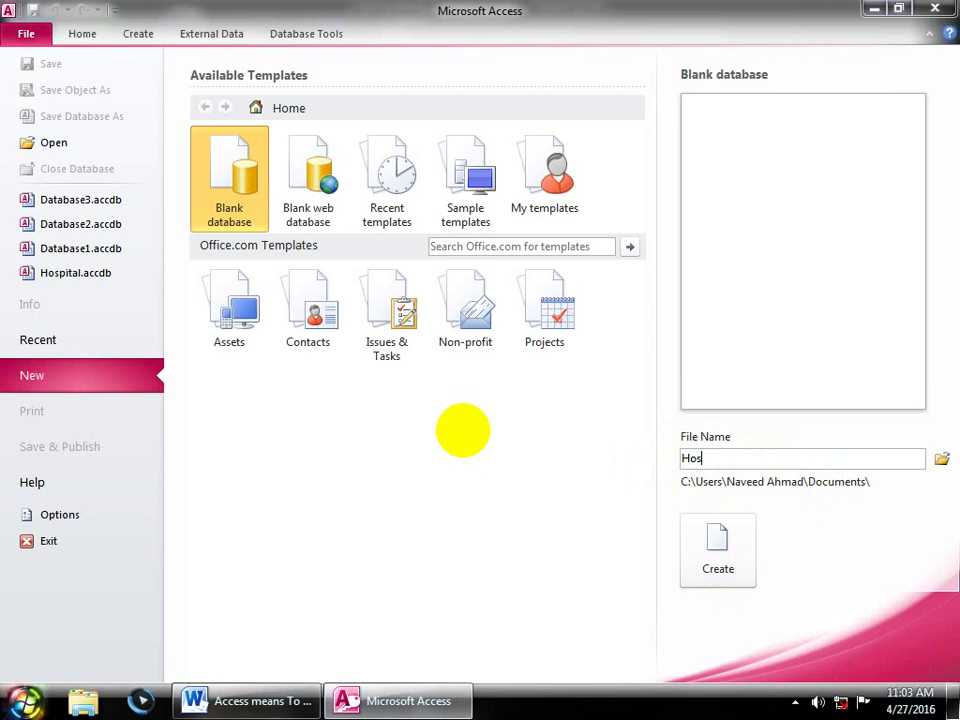
text(pitak)
key(BackSpace)
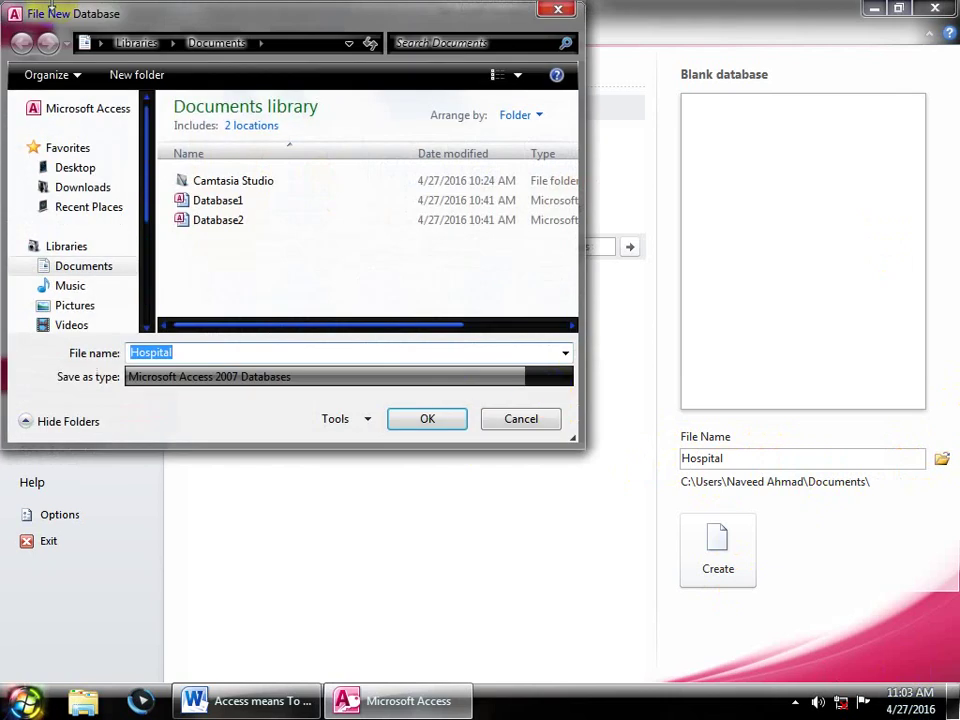
click(90, 168)
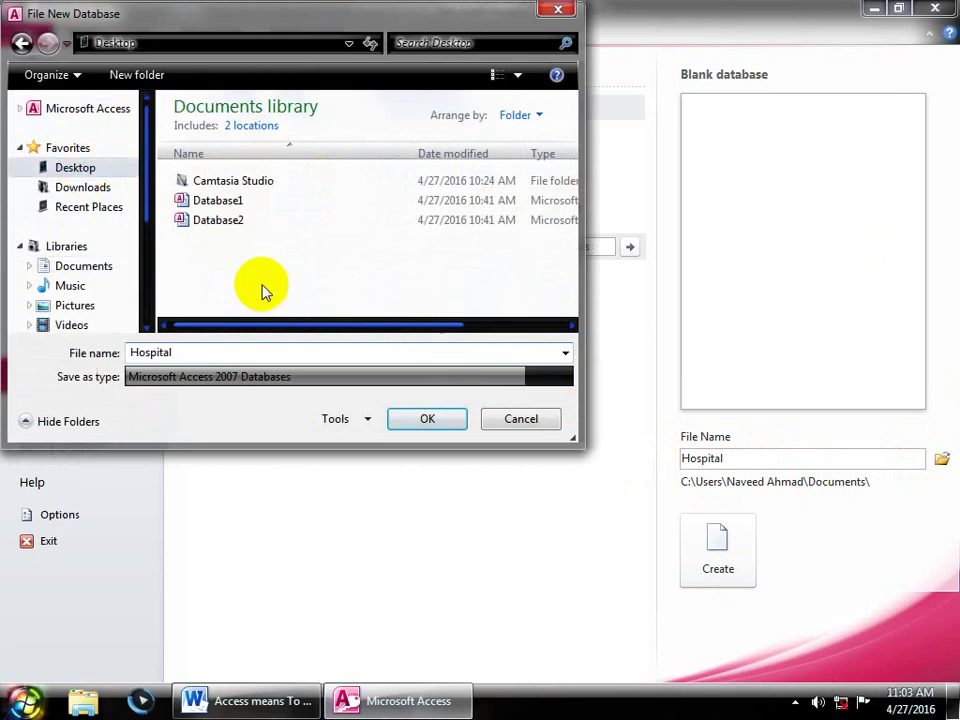
click(425, 418)
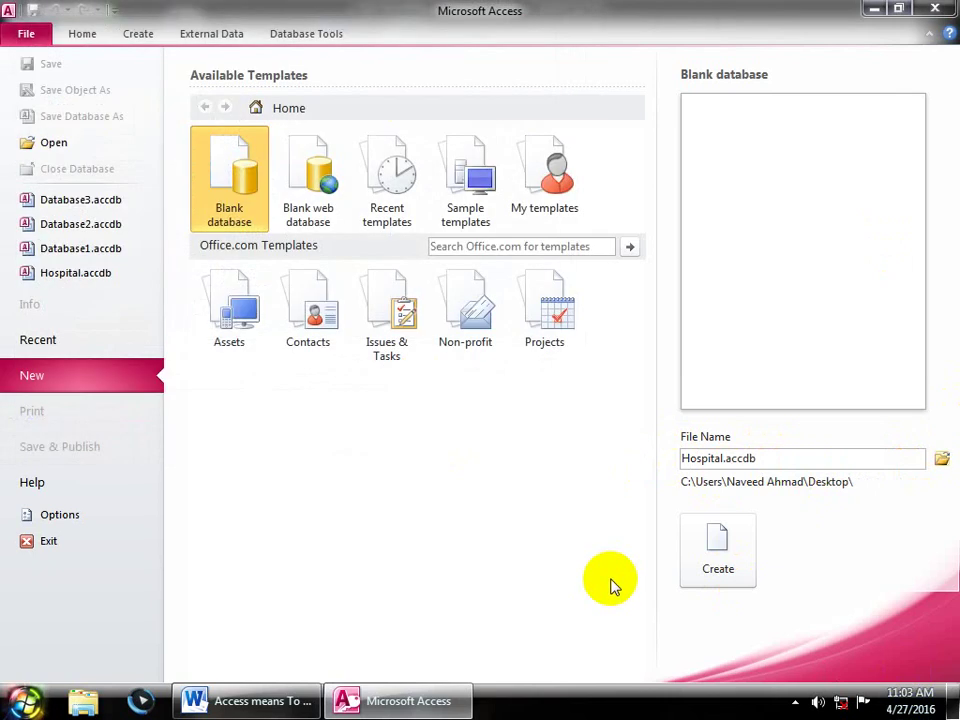
click(716, 540)
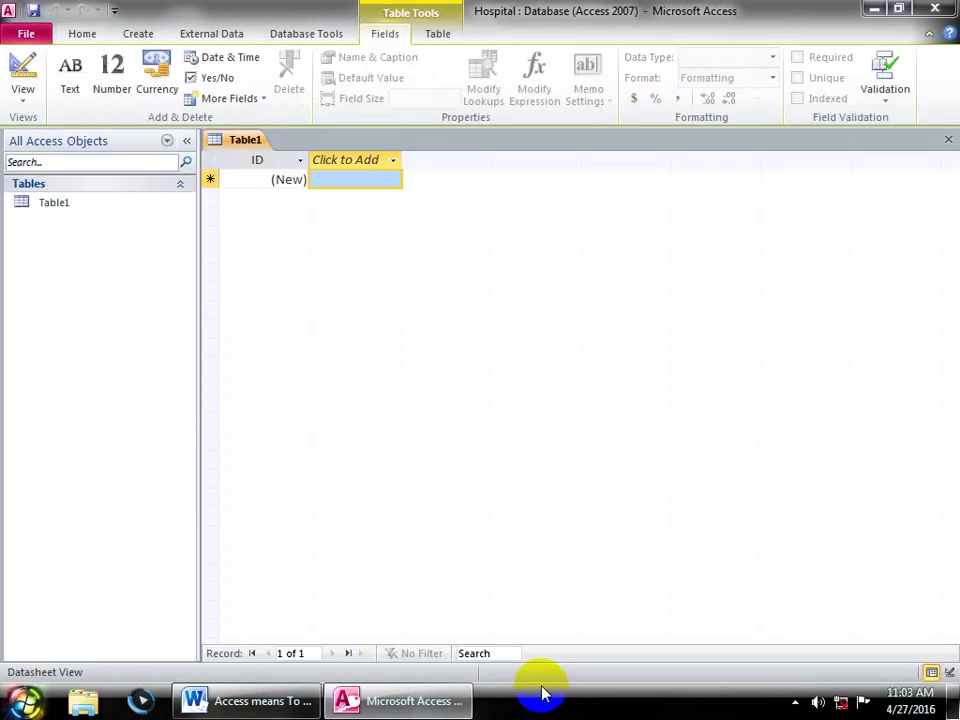
Close the default Table1 datasheet and start a new table in Design view
click(948, 139)
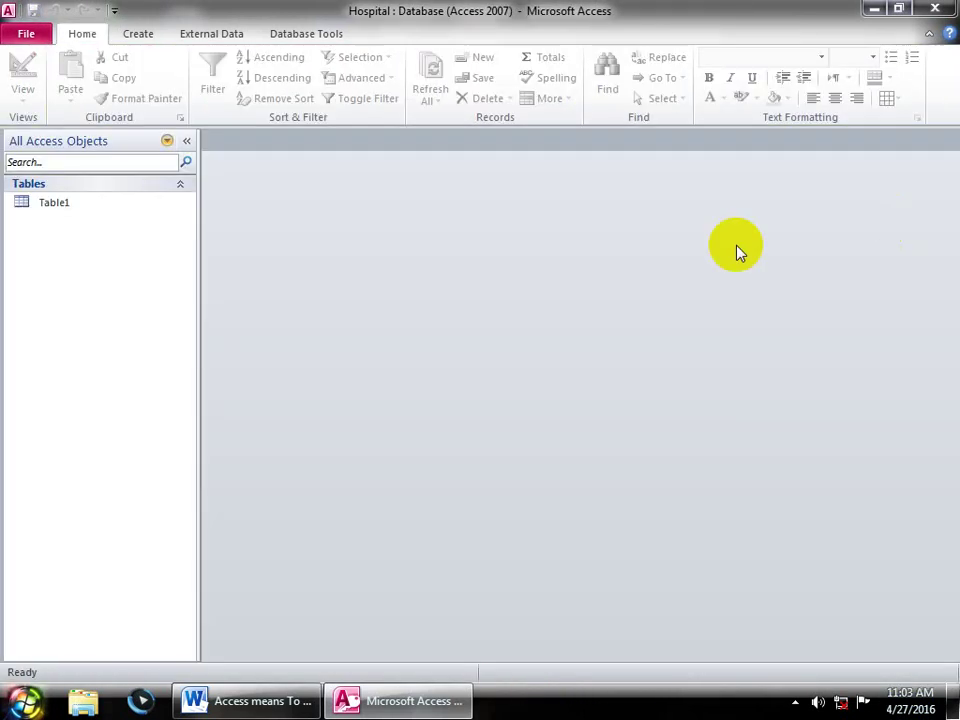
click(143, 33)
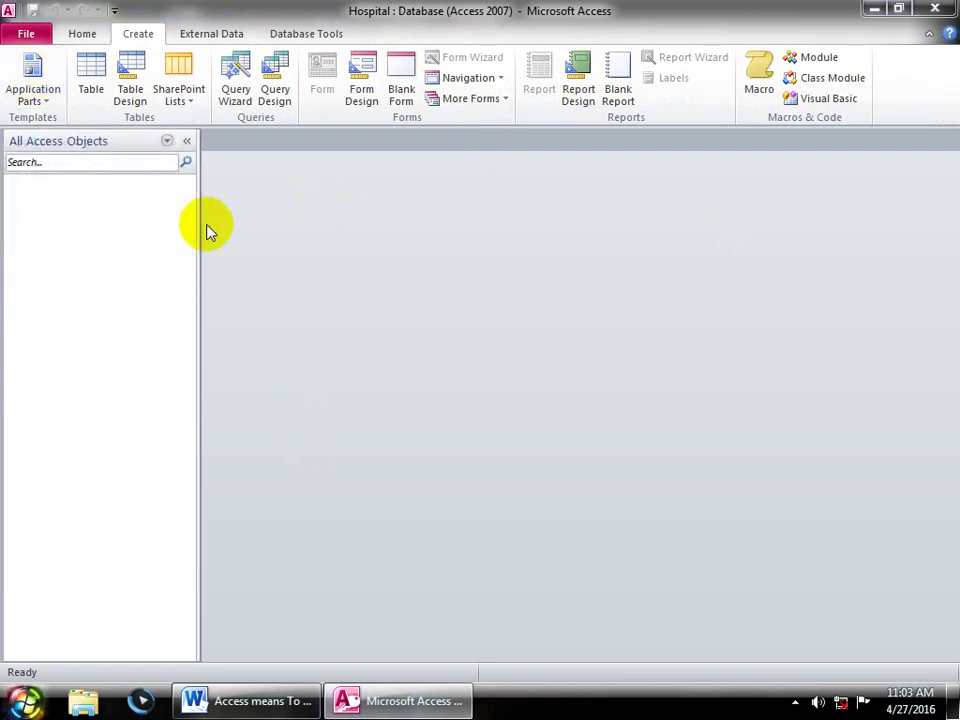
click(133, 88)
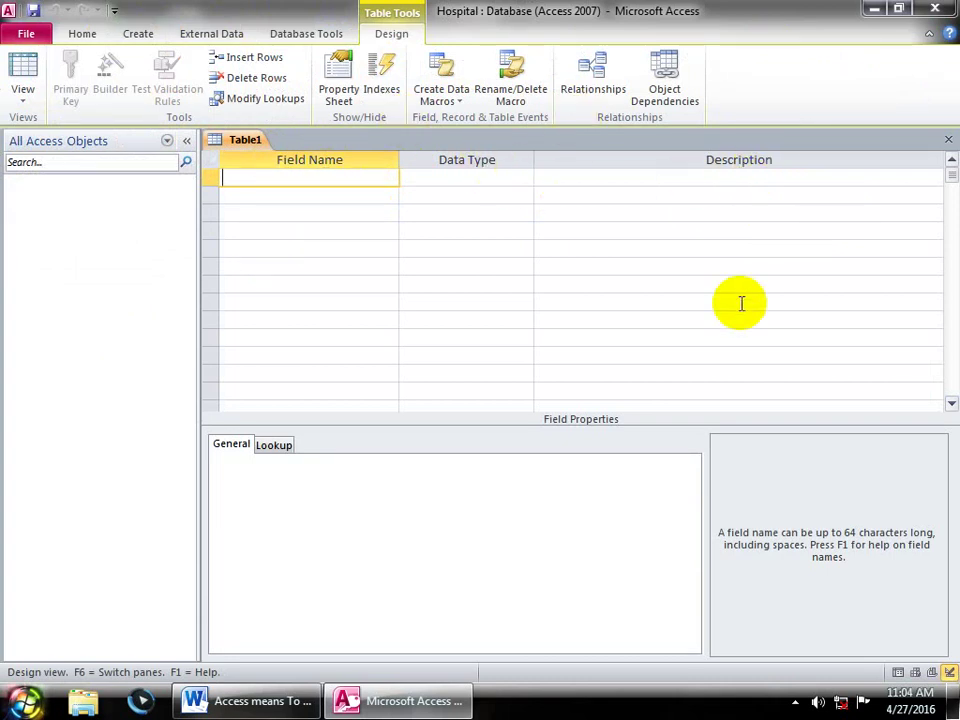
Switch to the Word notes and add the question "What is field?" on the empty last line
click(265, 701)
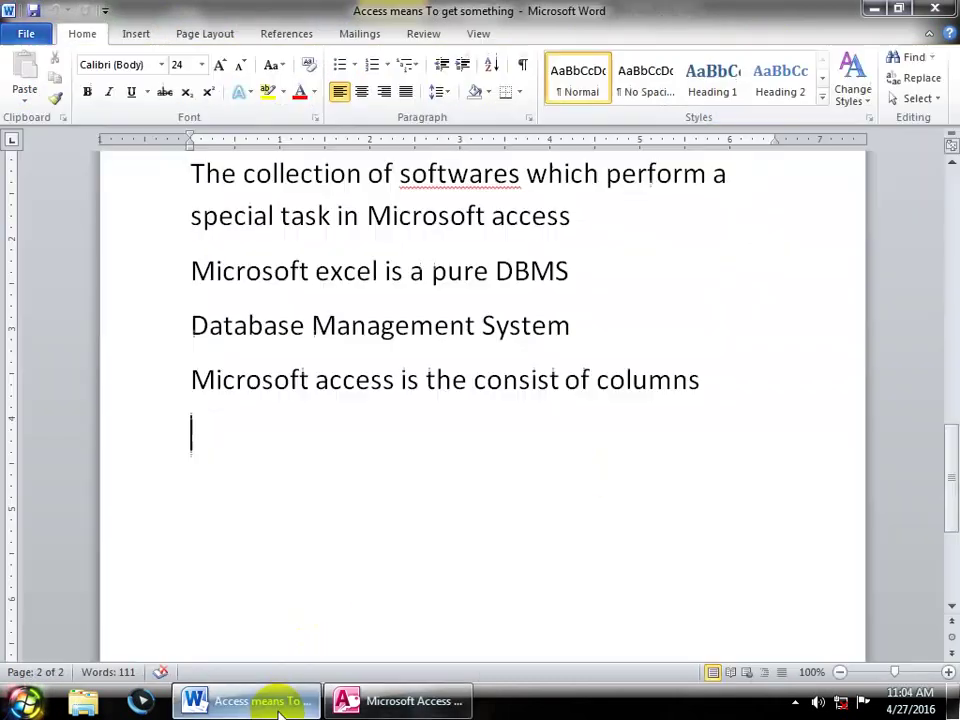
text(what is fie)
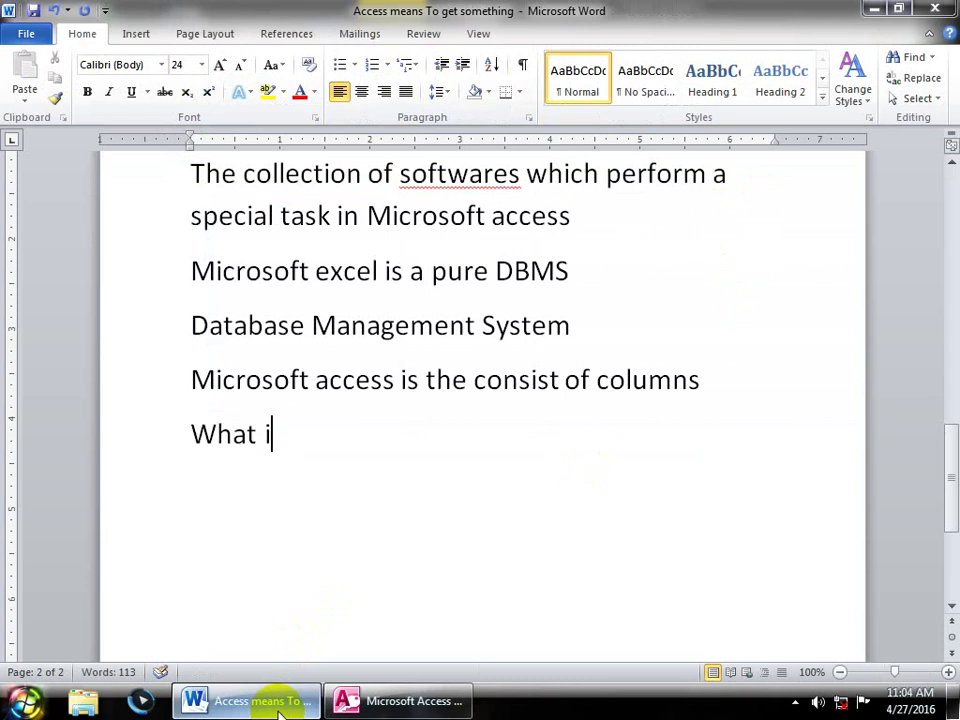
text(ld)
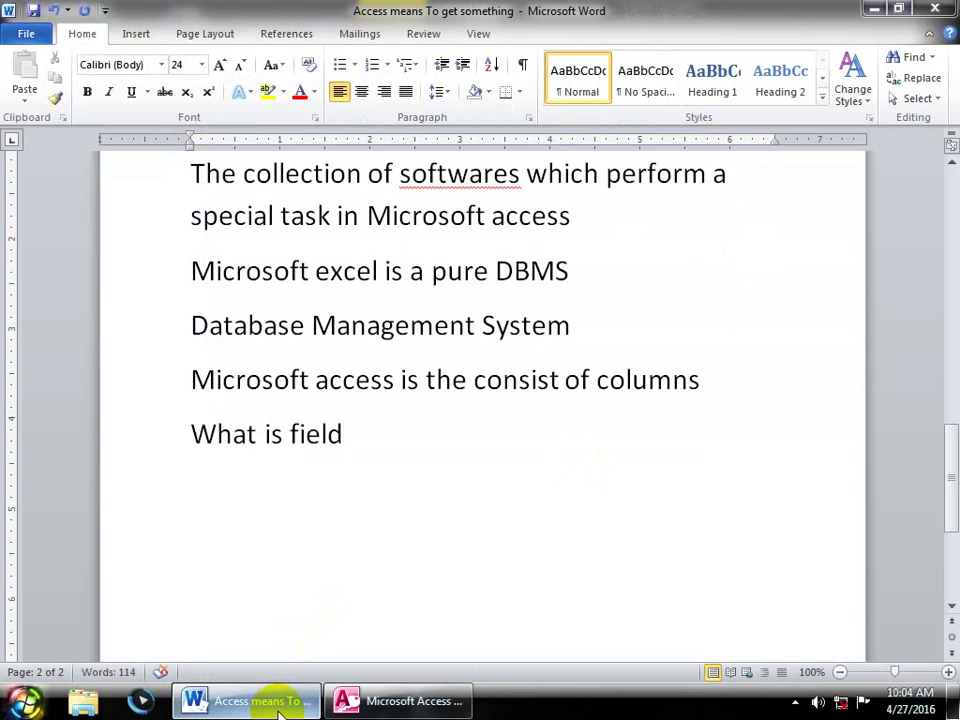
text(?)
key(Return)
Write the answer "The collection of special characters is called filed" below the field question
text(the c)
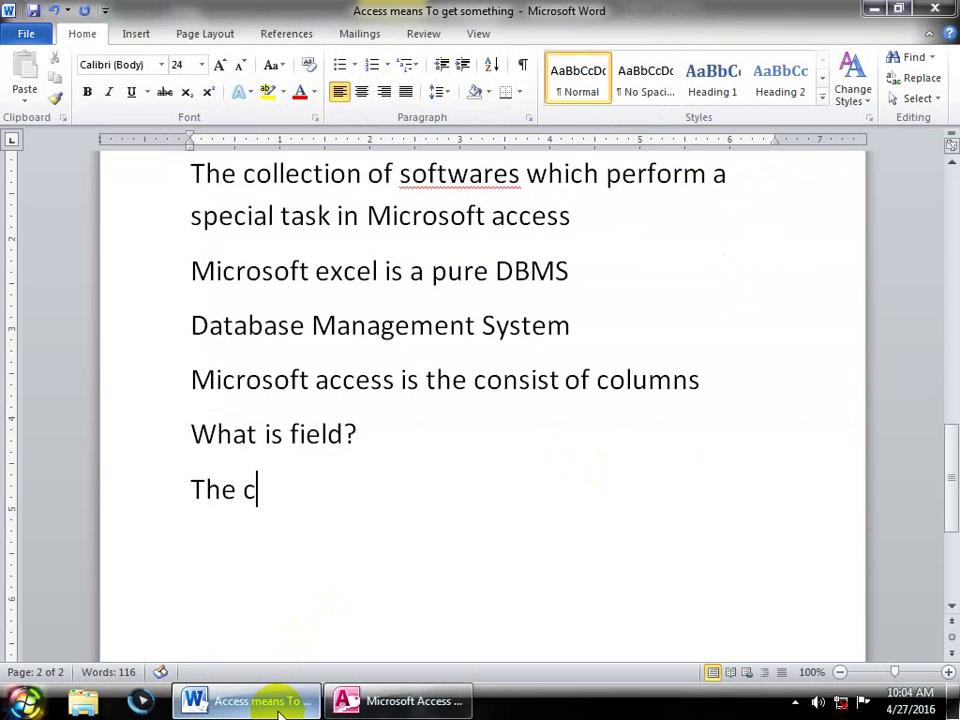
text(ollection of )
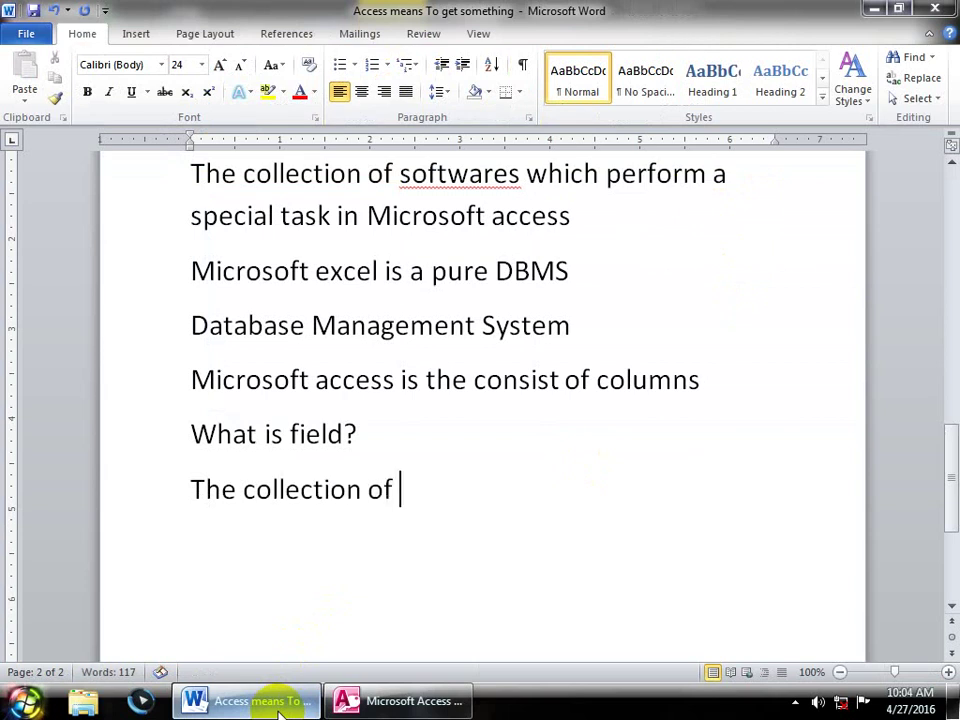
text(special char)
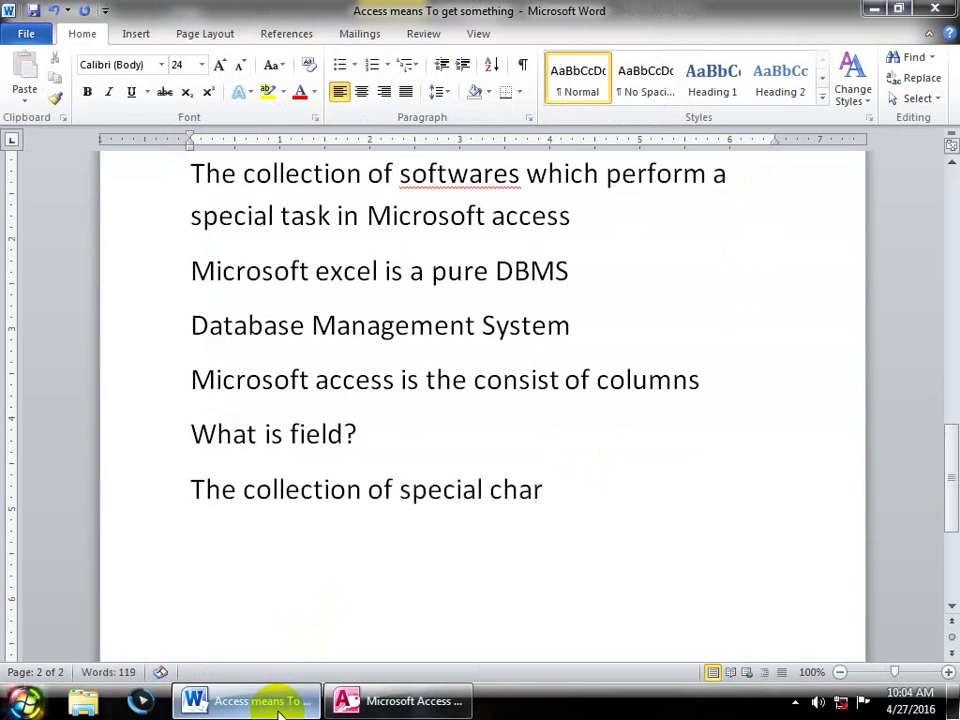
text(acters is callerd)
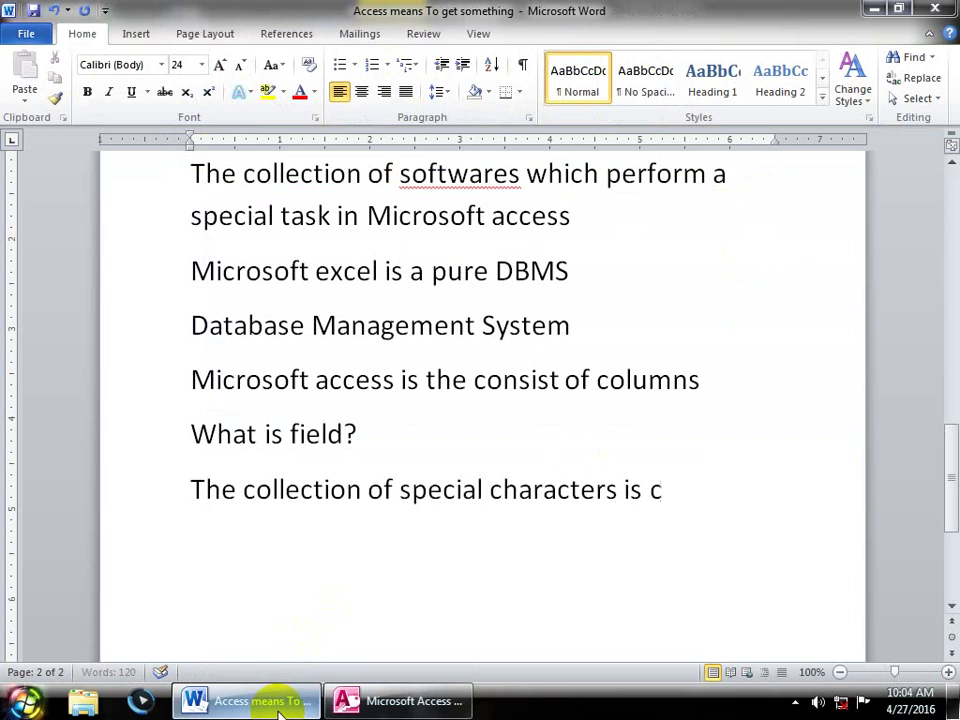
key(BackSpace)
key(BackSpace)
key(BackSpace)
text(d filed)
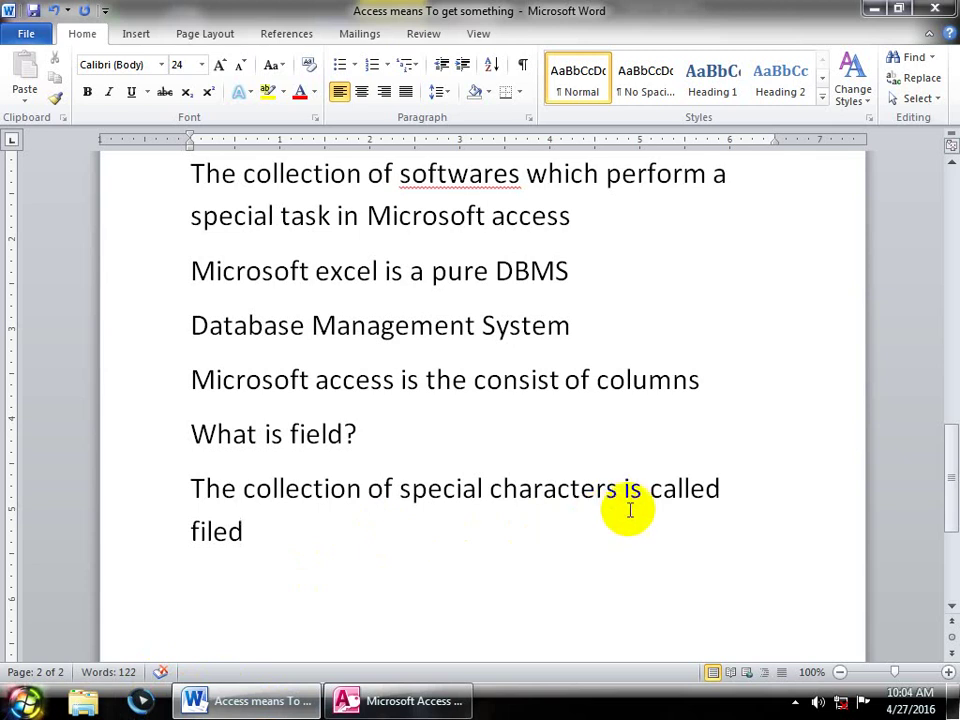
Add the example line "Such as name,Fname" below the field definition
drag(624, 490, 502, 492)
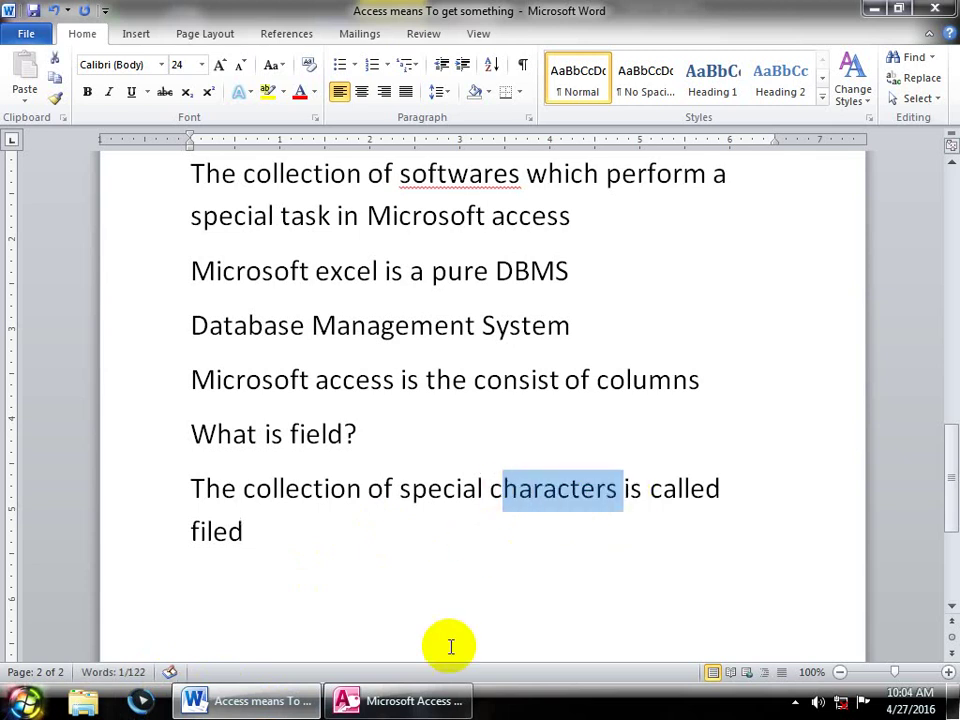
click(281, 574)
key(Return)
text(s)
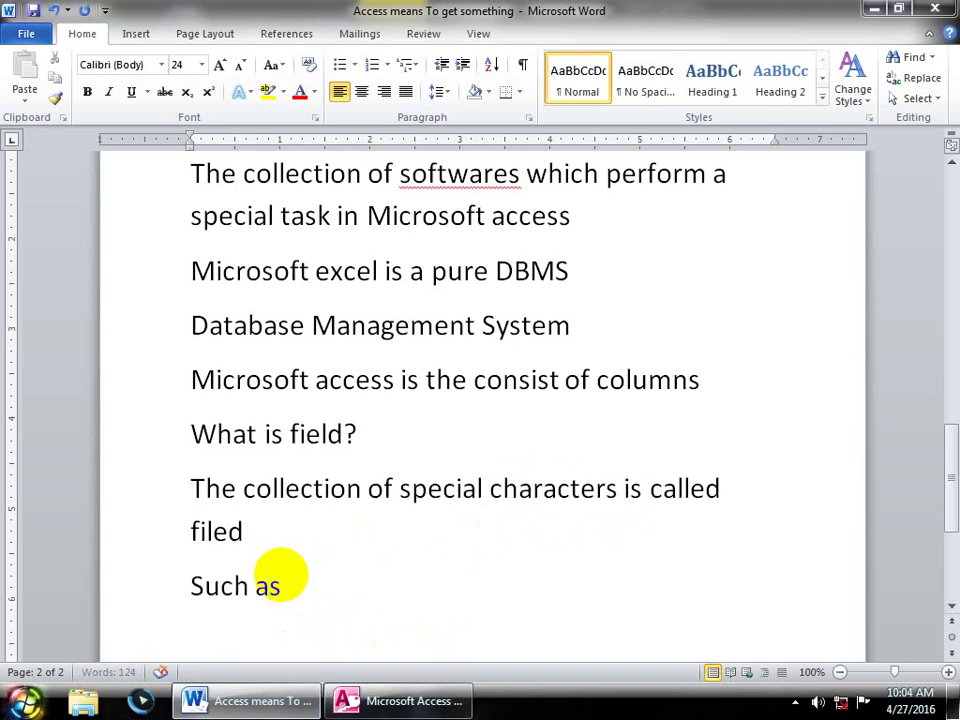
text(uch as name,Fname)
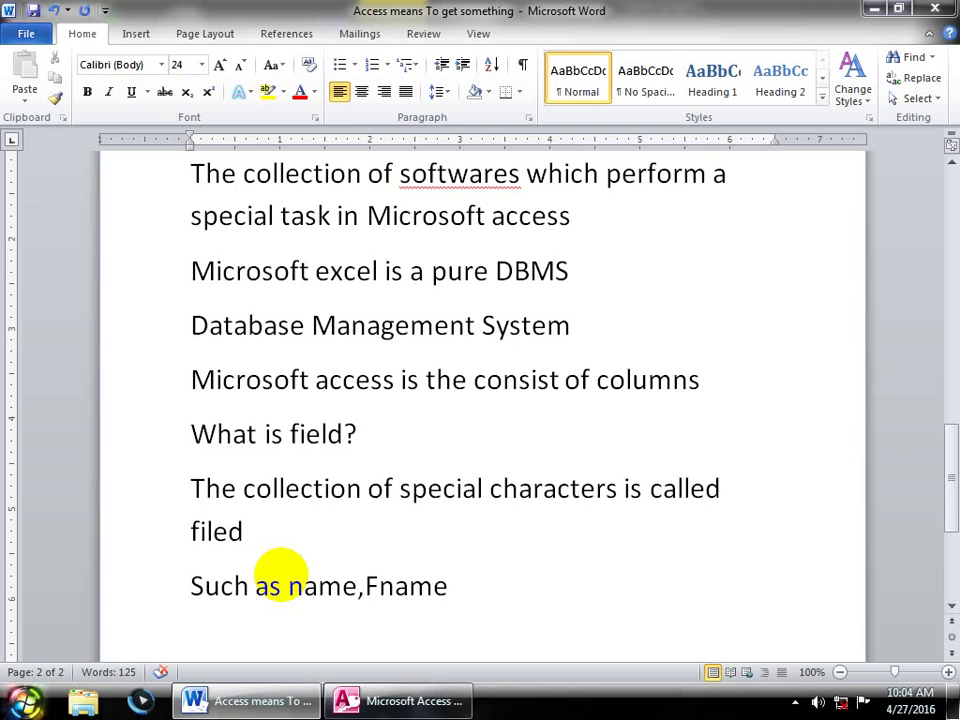
Add the question "What is record?" on a new line below the name,Fname example
key(Return)
text(what is rec)
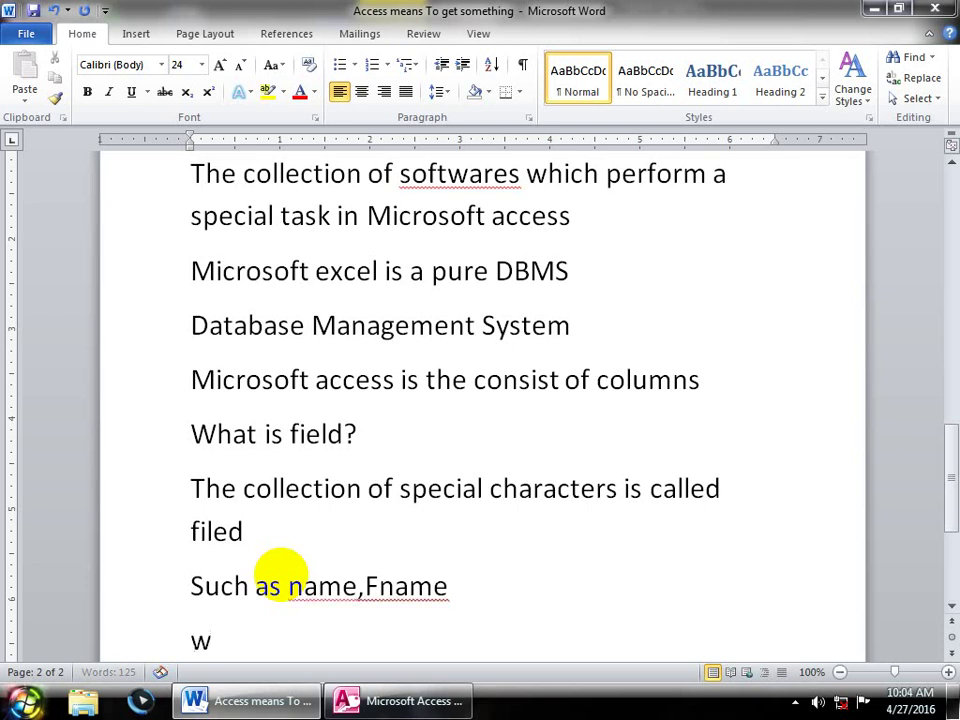
text(ord?)
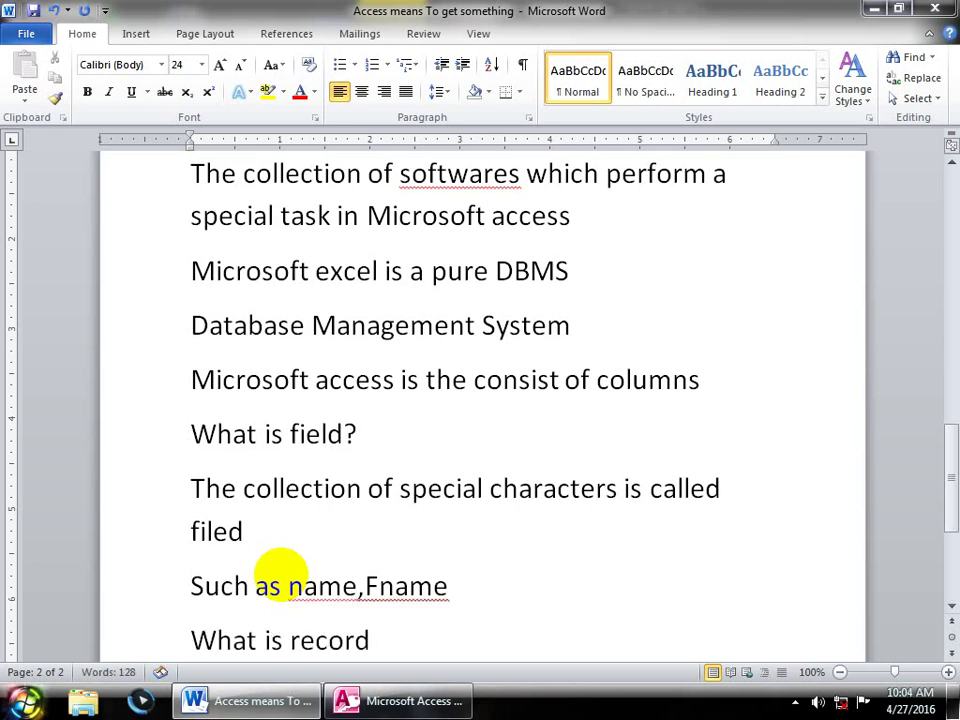
Write the answer "The collection of filed is called record" below the record question
key(Return)
text(the collection)
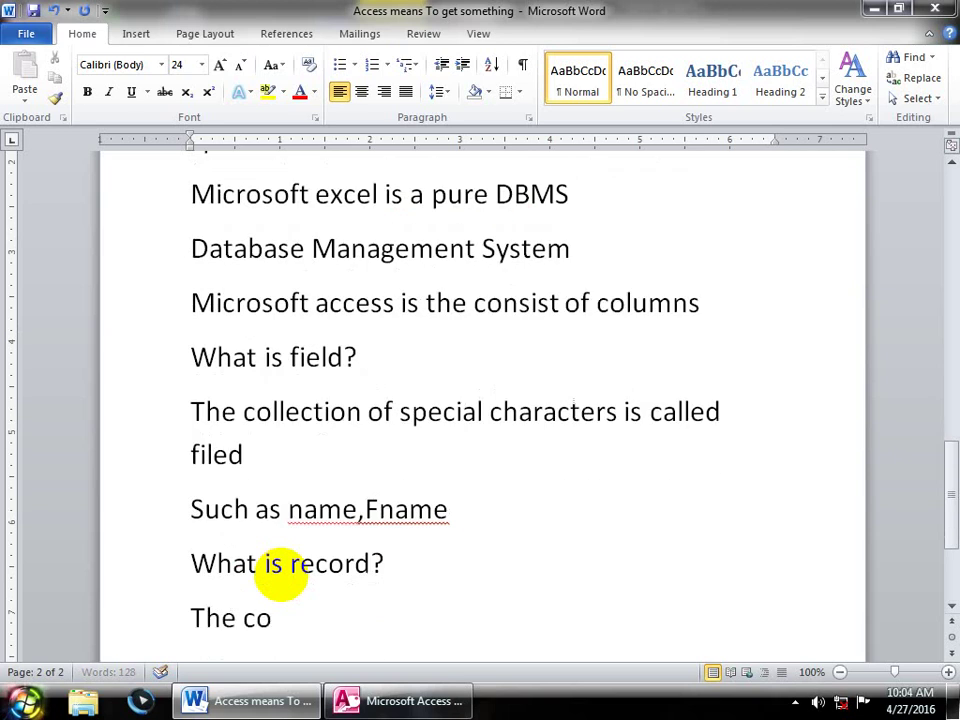
text( of fileds i)
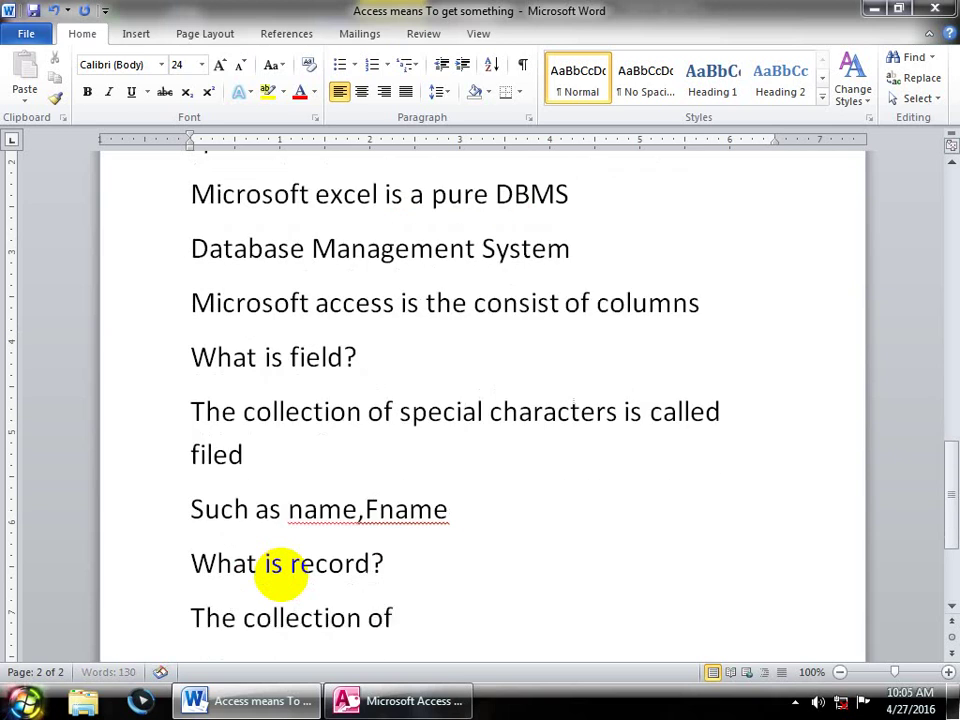
key(BackSpace)
key(BackSpace)
key(BackSpace)
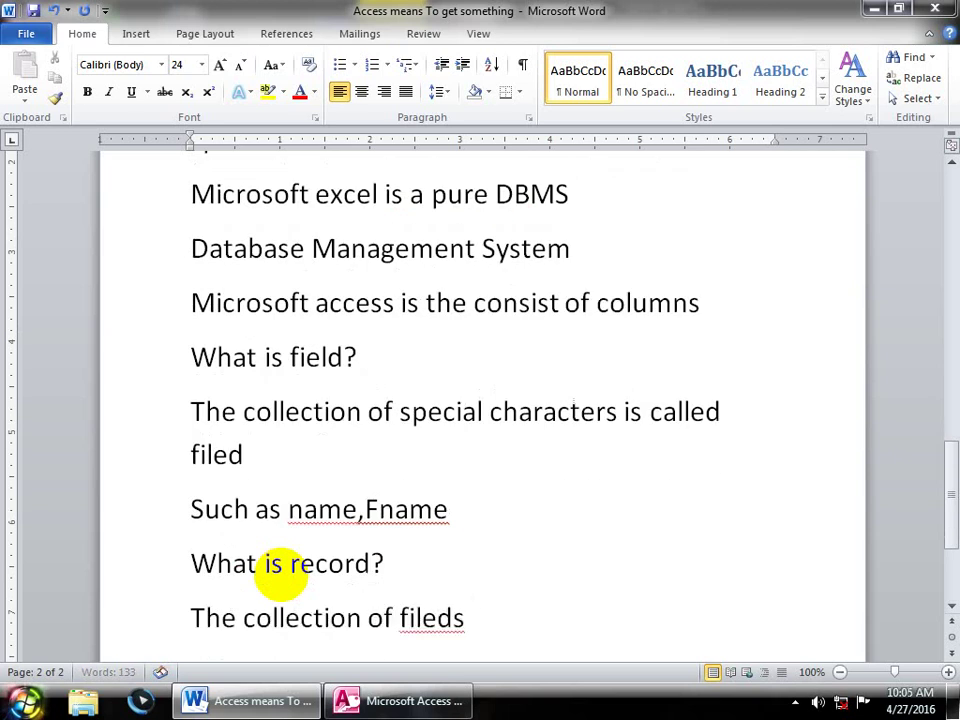
text(is called)
key(BackSpace)
key(BackSpace)
key(BackSpace)
text(a)
key(BackSpace)
key(BackSpace)
text(alled record)
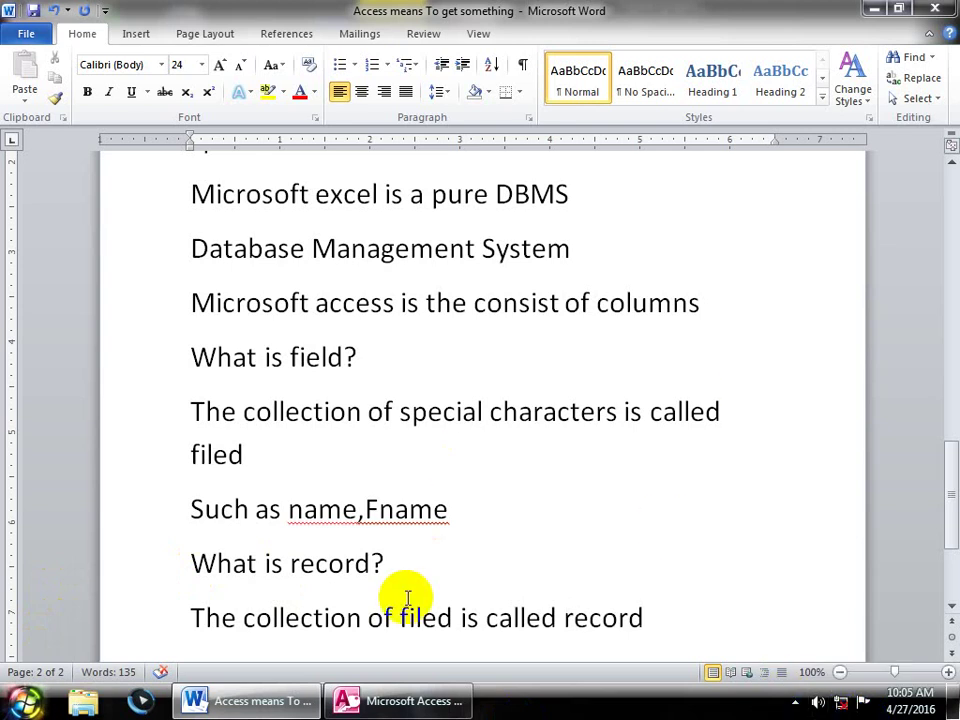
Switch to the Access table design and define the first field as ID with the AutoNumber data type
click(400, 700)
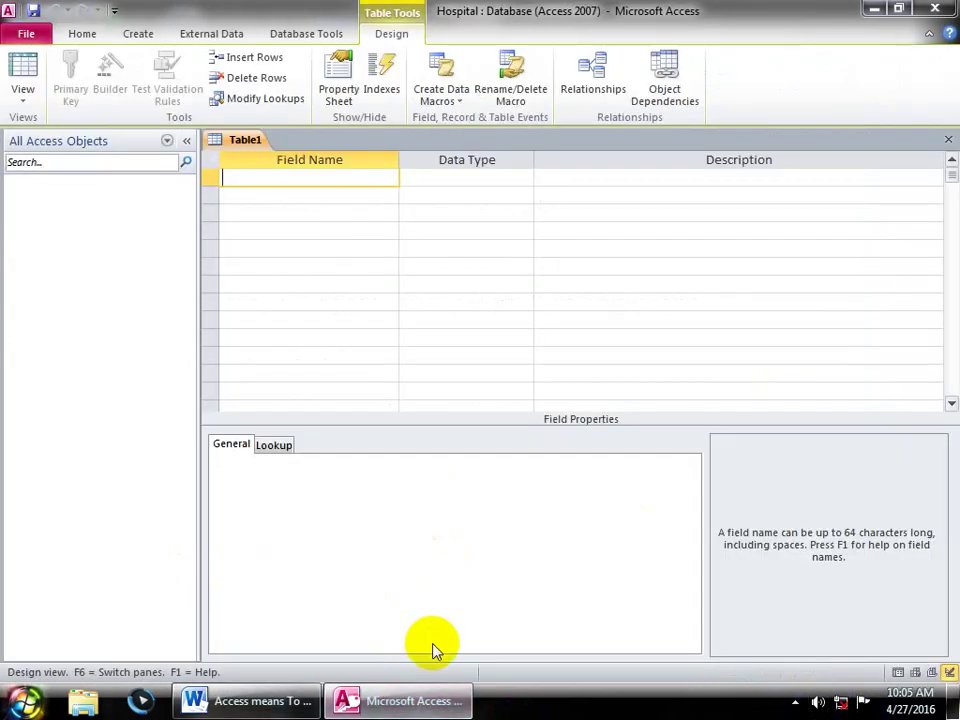
text(ID)
key(Tab)
text(a)
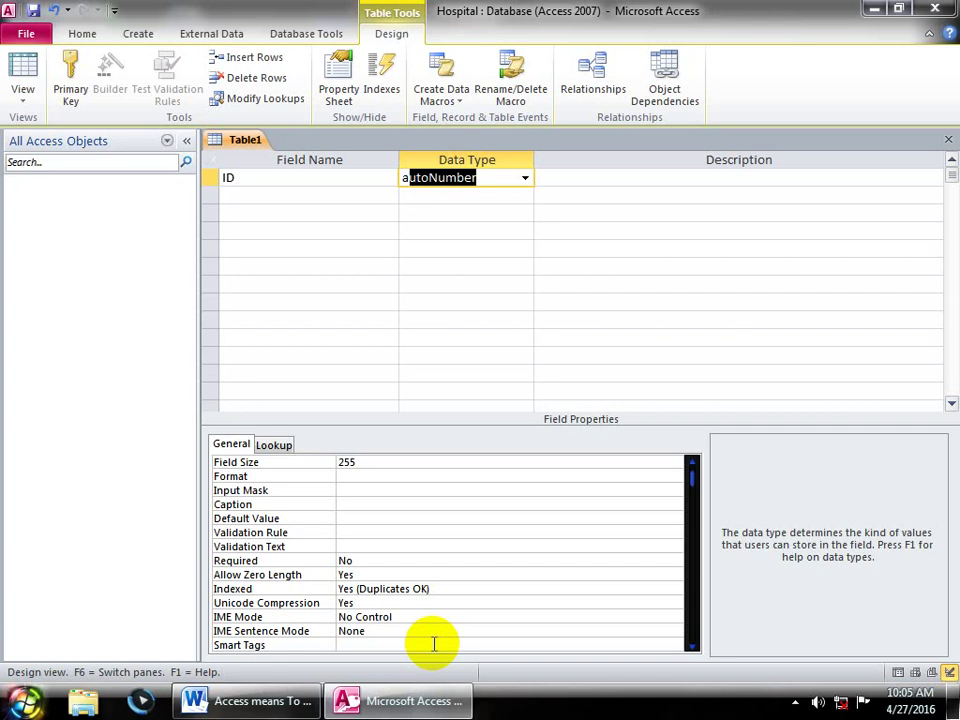
click(272, 180)
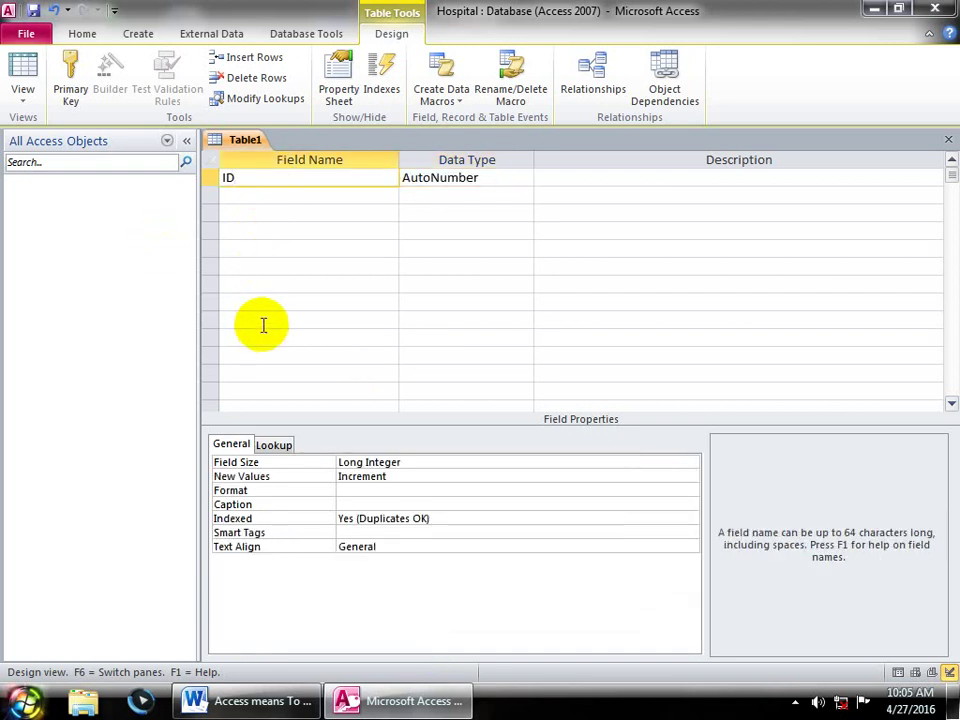
click(486, 177)
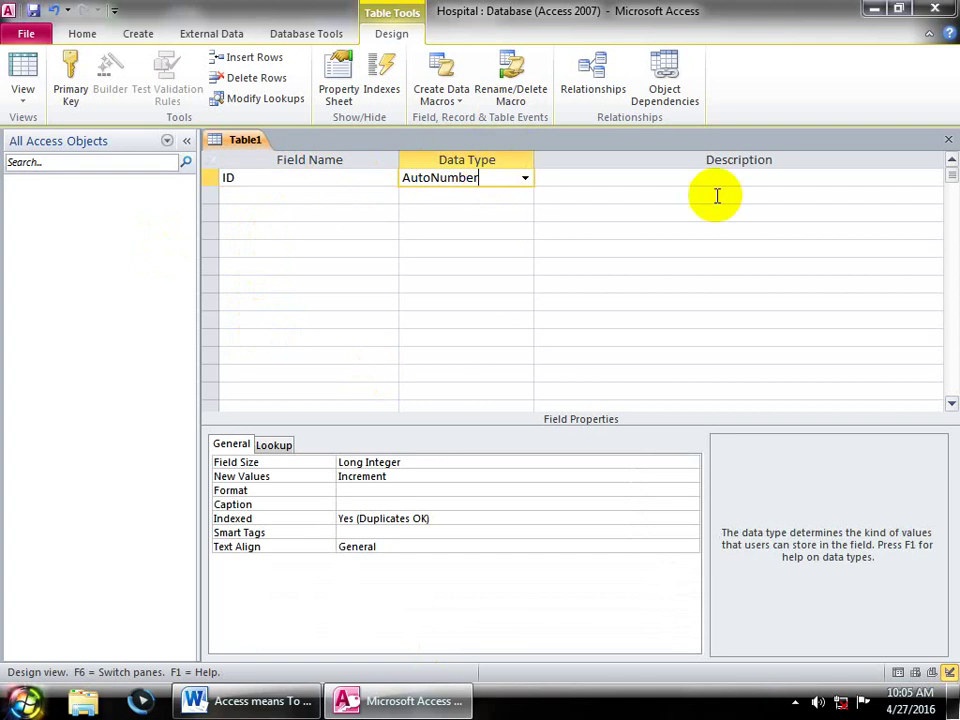
Add a second field called Name with the Text data type
click(307, 196)
text(Name)
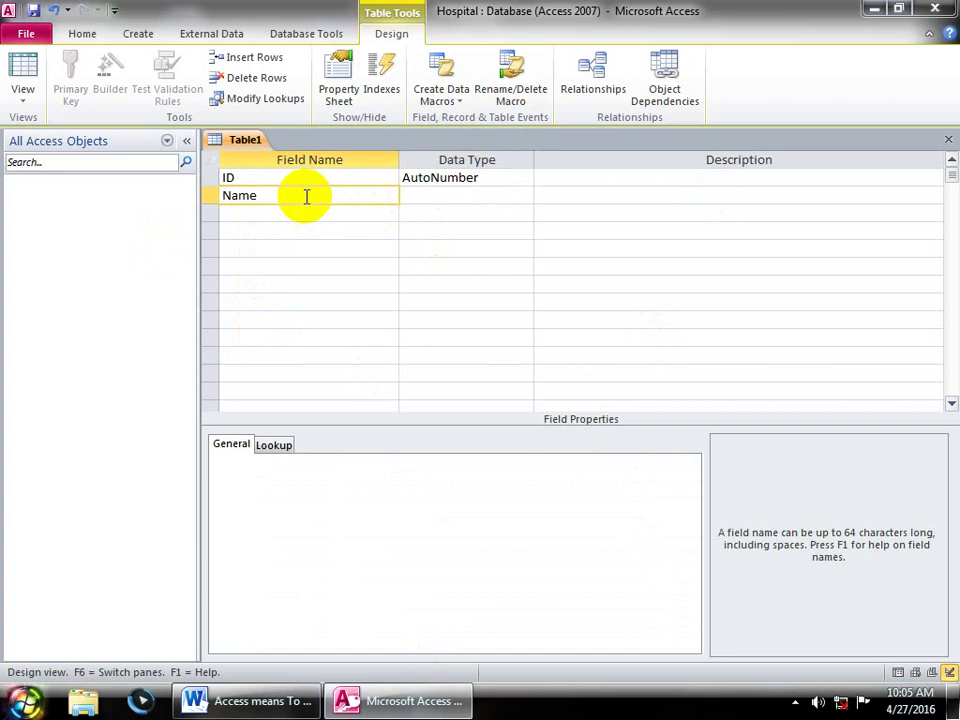
key(Tab)
key(Return)
text(text)
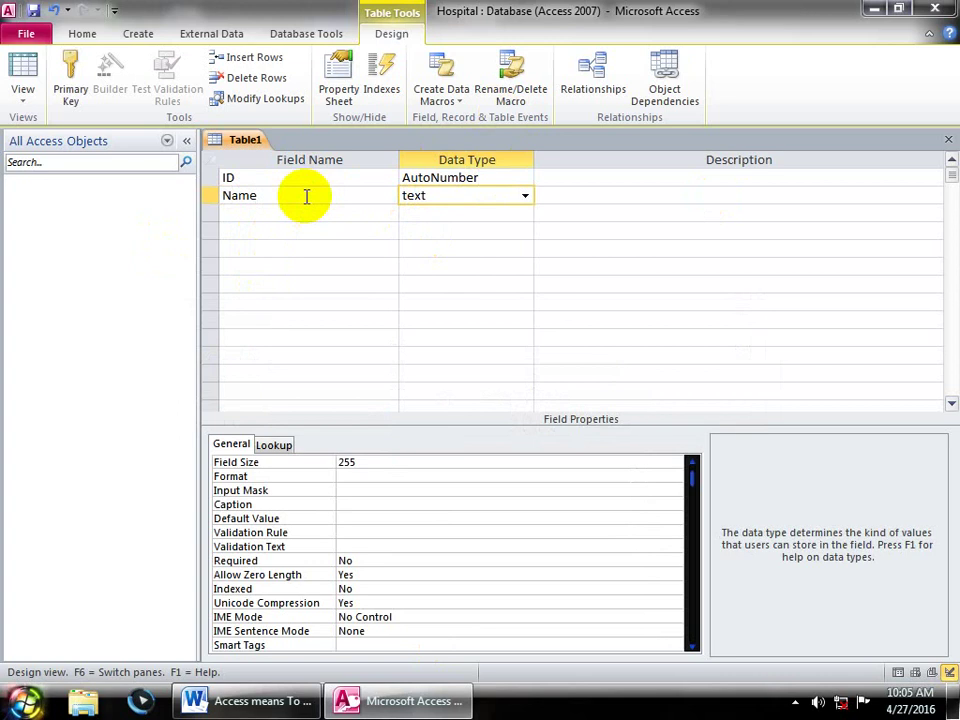
Describe the Name field as "text, number and special symbols 255" and compare the limit with its Field Size property
click(574, 193)
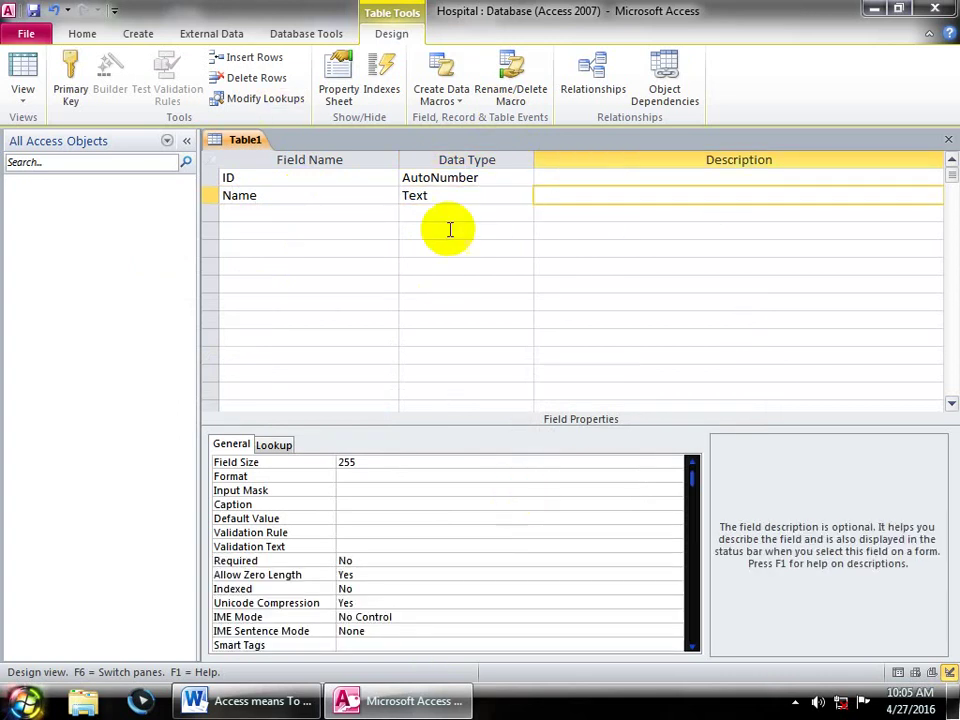
text(text)
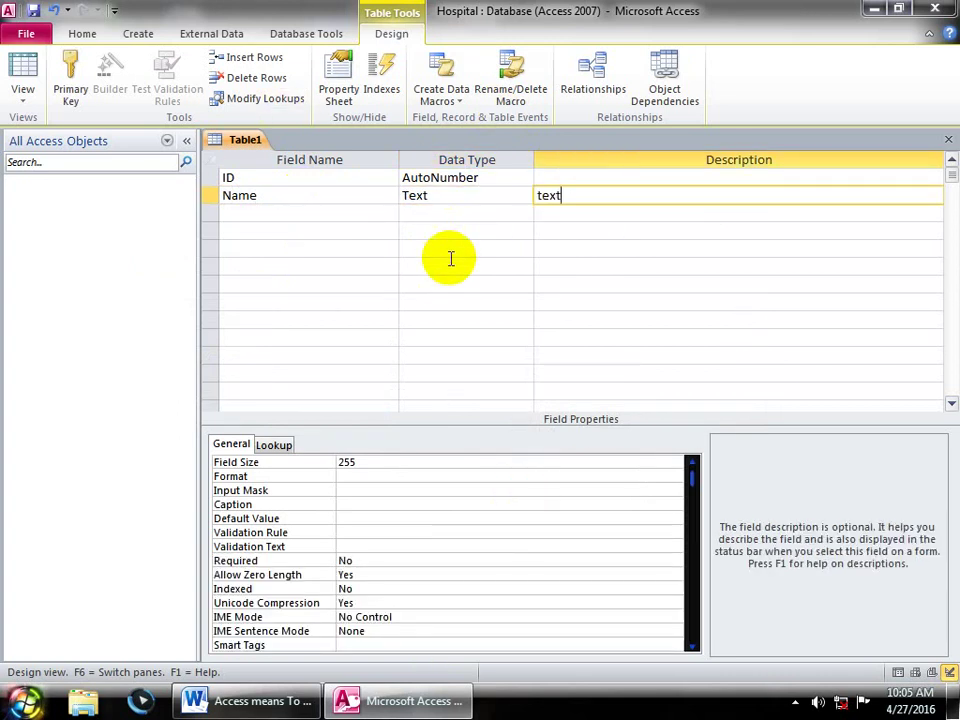
text(, number and special s)
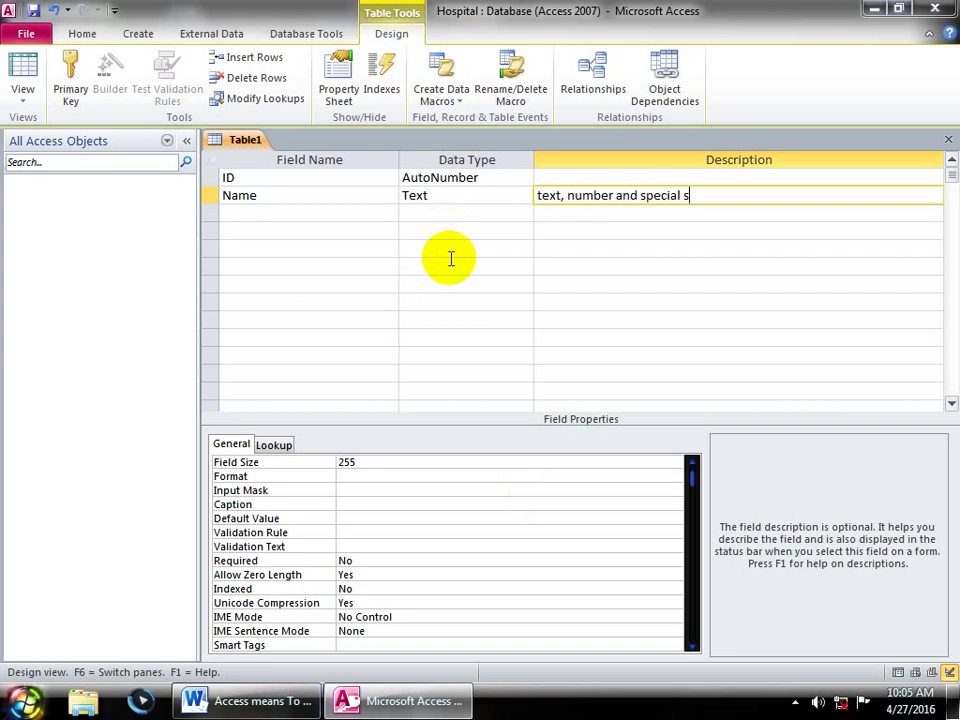
text(ymbols 255)
drag(756, 196, 733, 196)
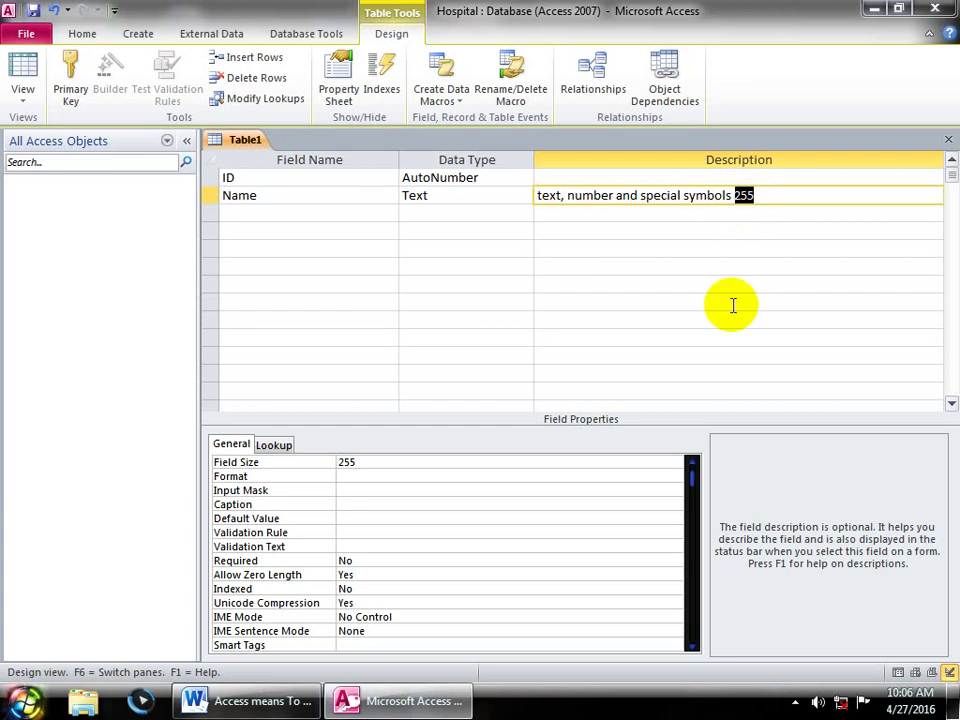
click(369, 461)
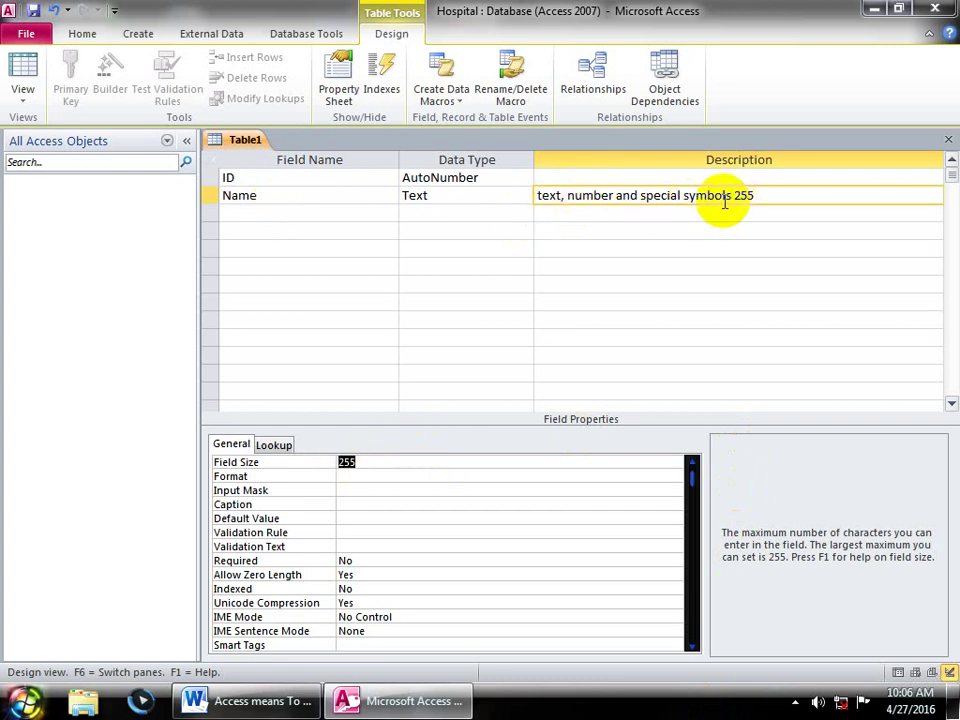
drag(766, 194, 733, 196)
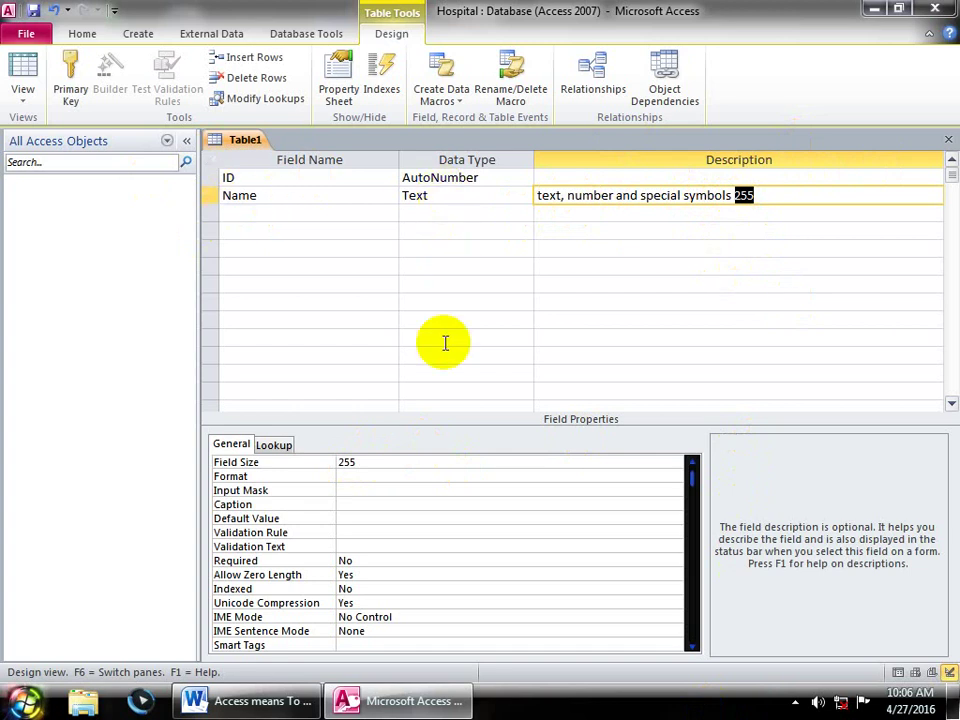
Add a Fname field below Name and keep its data type as Text
click(242, 210)
text(F)
text(bc)
key(BackSpace)
key(BackSpace)
text(name)
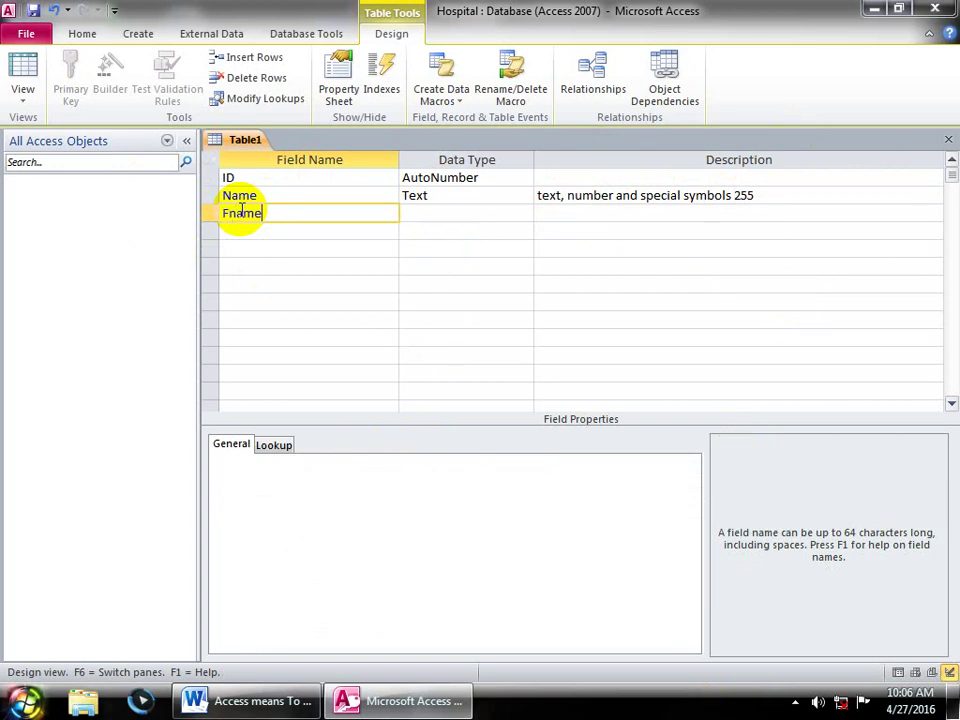
key(Tab)
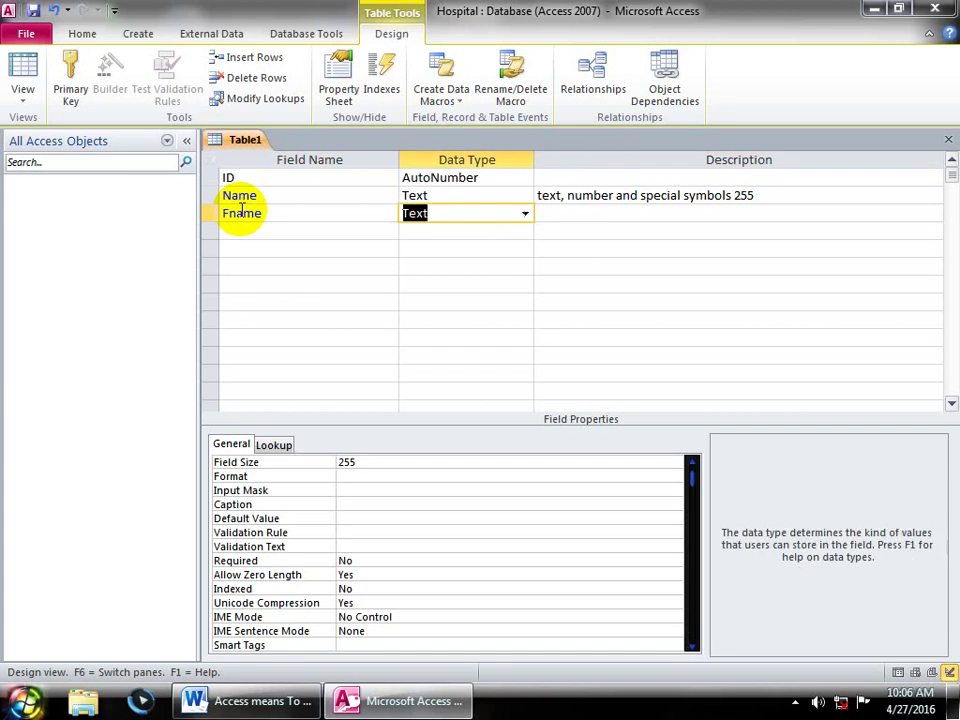
key(Tab)
key(Tab)
Add an Age field below Fname with the Number data type
text(Age)
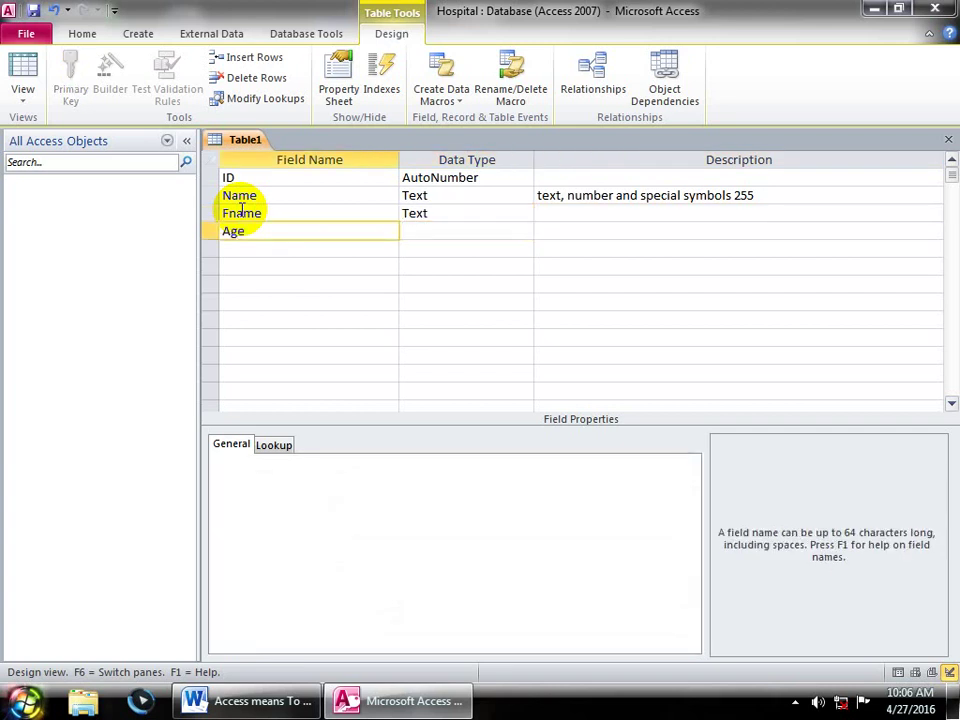
key(Tab)
text(n)
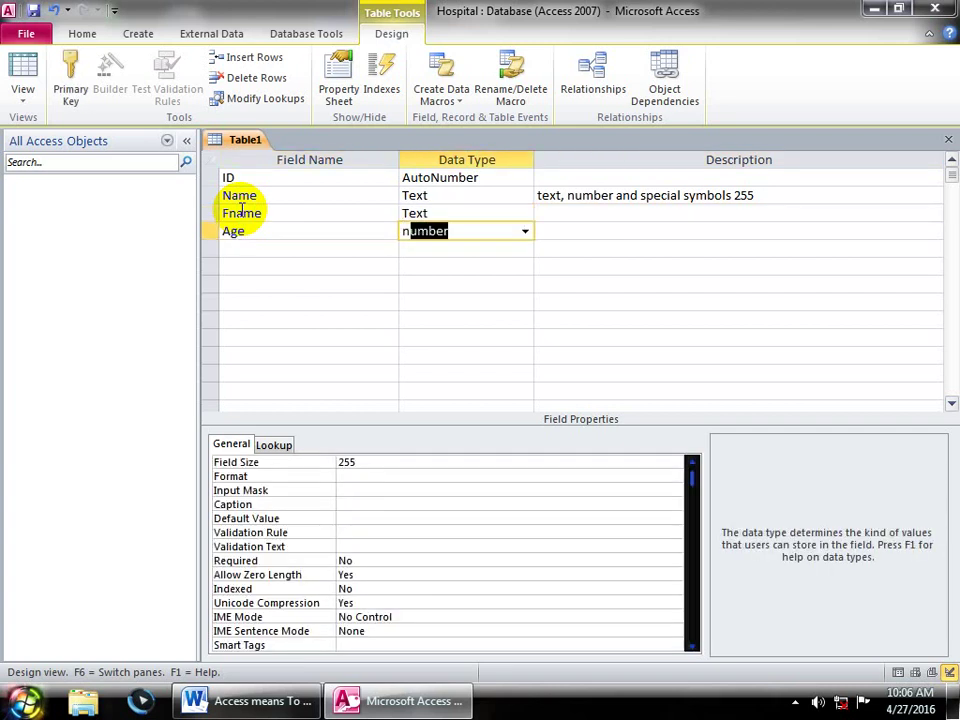
key(Right)
text(one)
key(BackSpace)
key(BackSpace)
key(BackSpace)
key(Right)
key(Right)
key(Right)
key(Right)
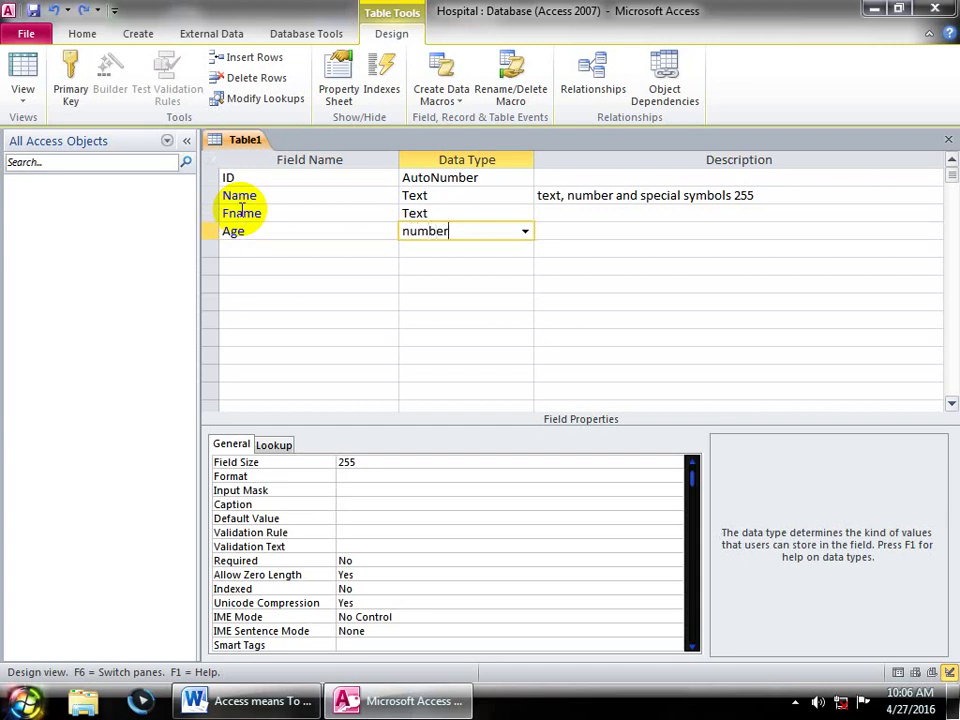
Enter "only number 0-9" as the description of the Age field
click(591, 233)
text(only number)
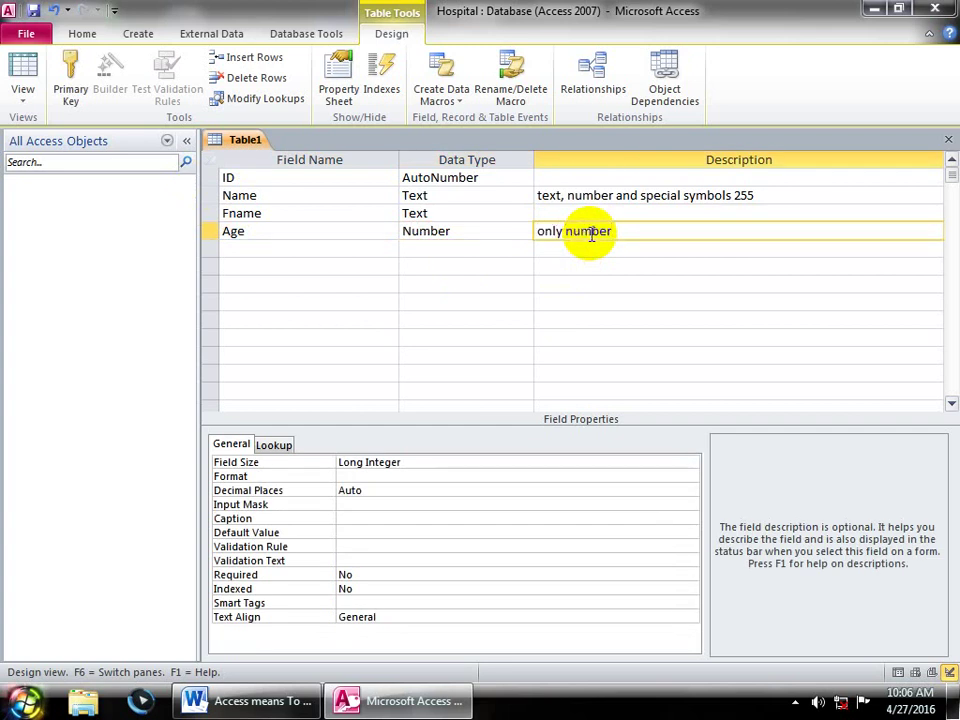
text( 0 _)
key(BackSpace)
text(-9)
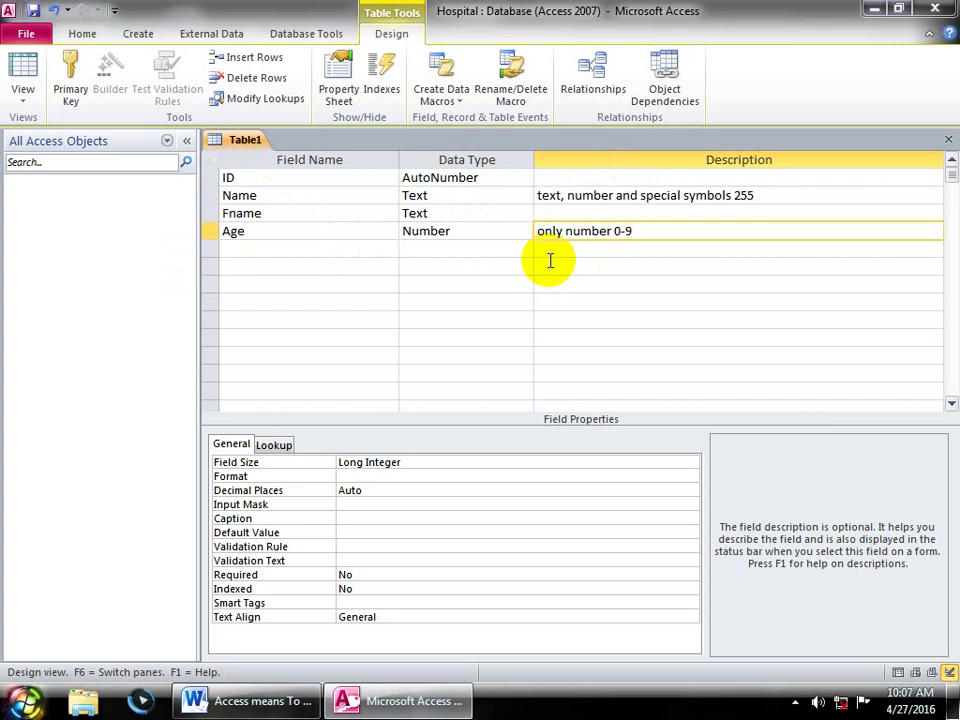
Add a field called program below Age with the Text data type
click(288, 248)
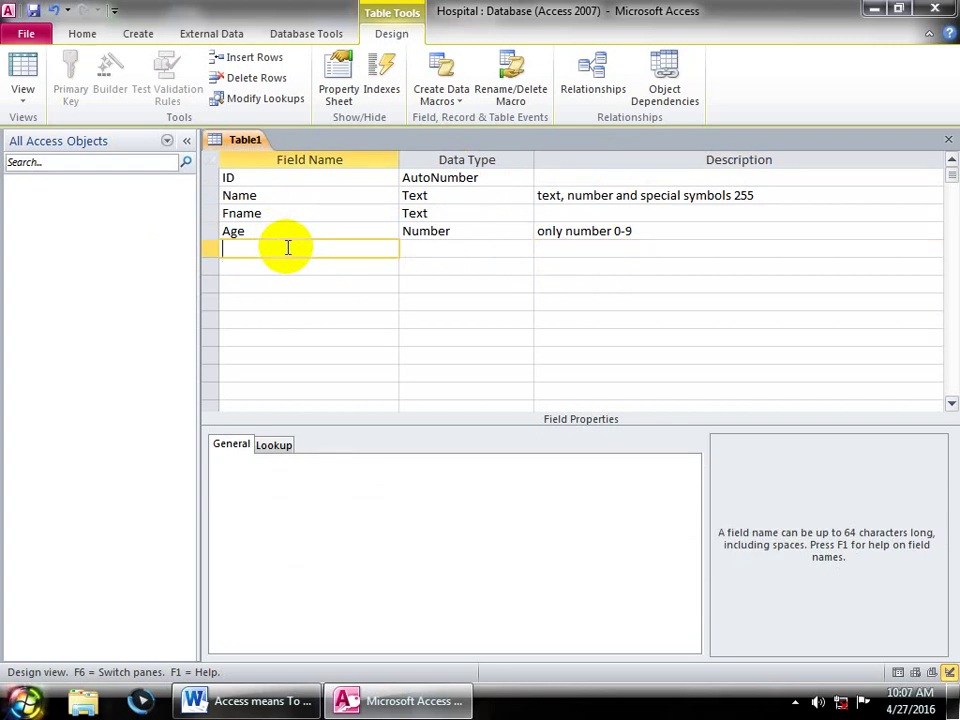
text(program)
key(Tab)
text(t)
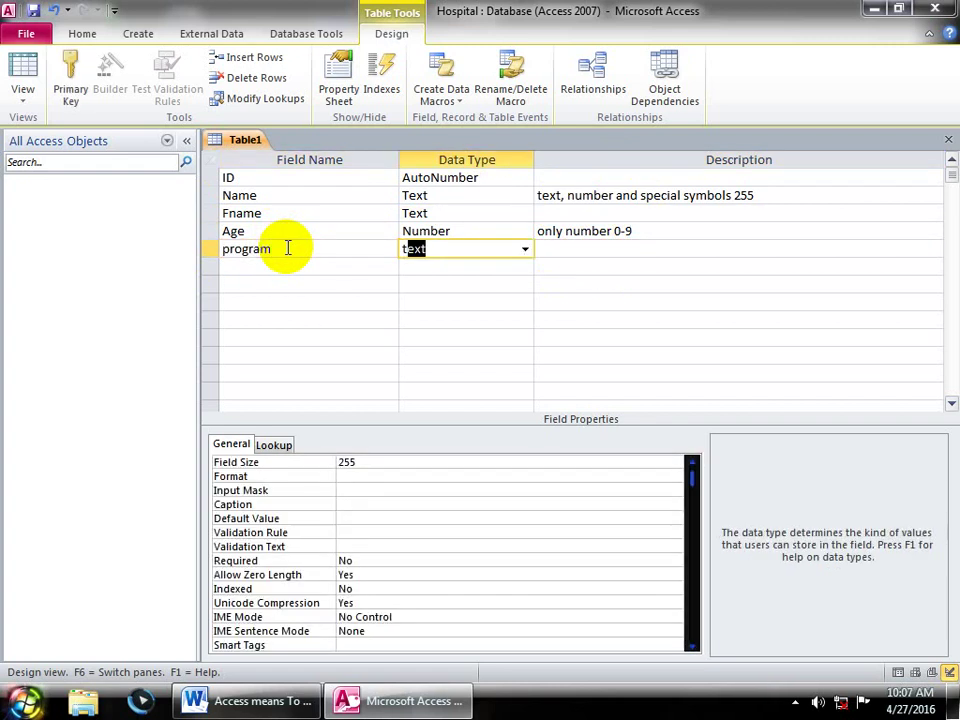
key(Tab)
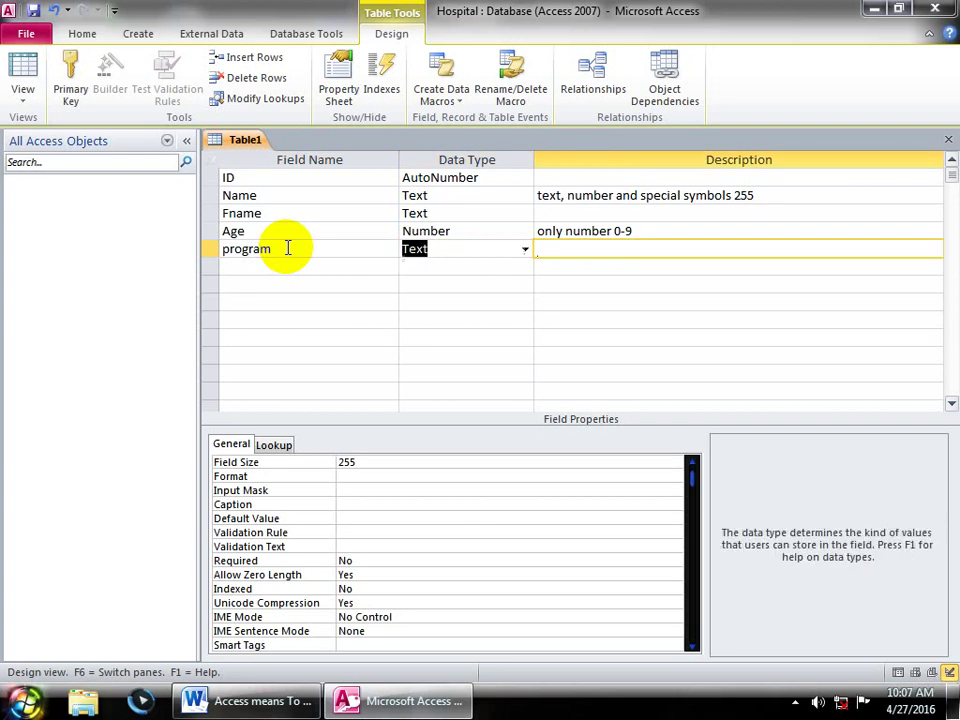
key(Tab)
Add a field called fees below program with the Number data type
text(fees)
key(Tab)
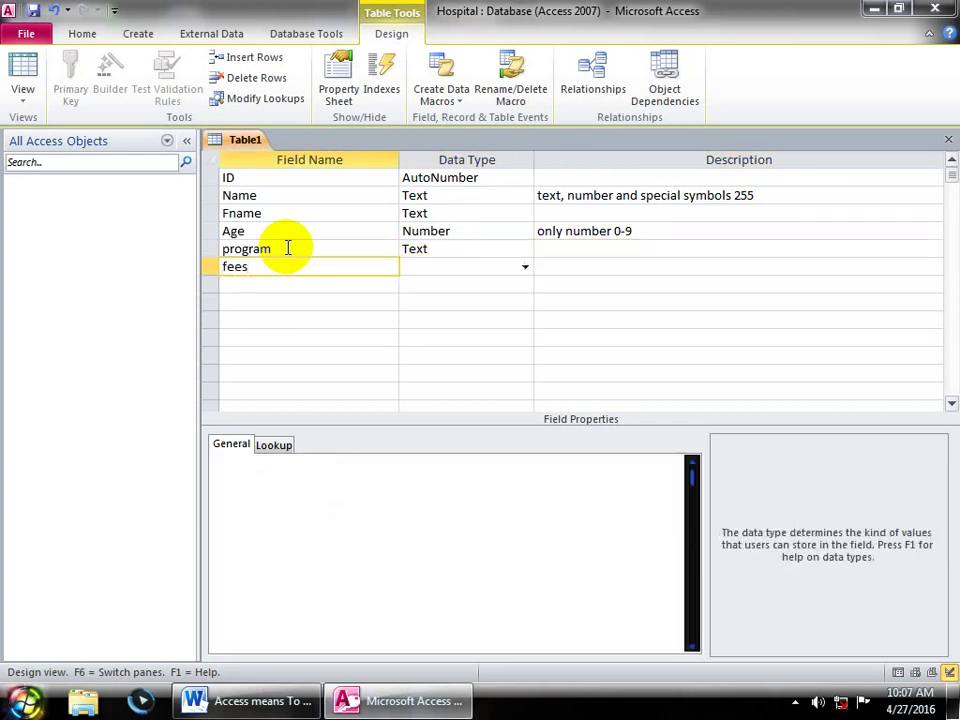
text(n)
key(Tab)
key(Tab)
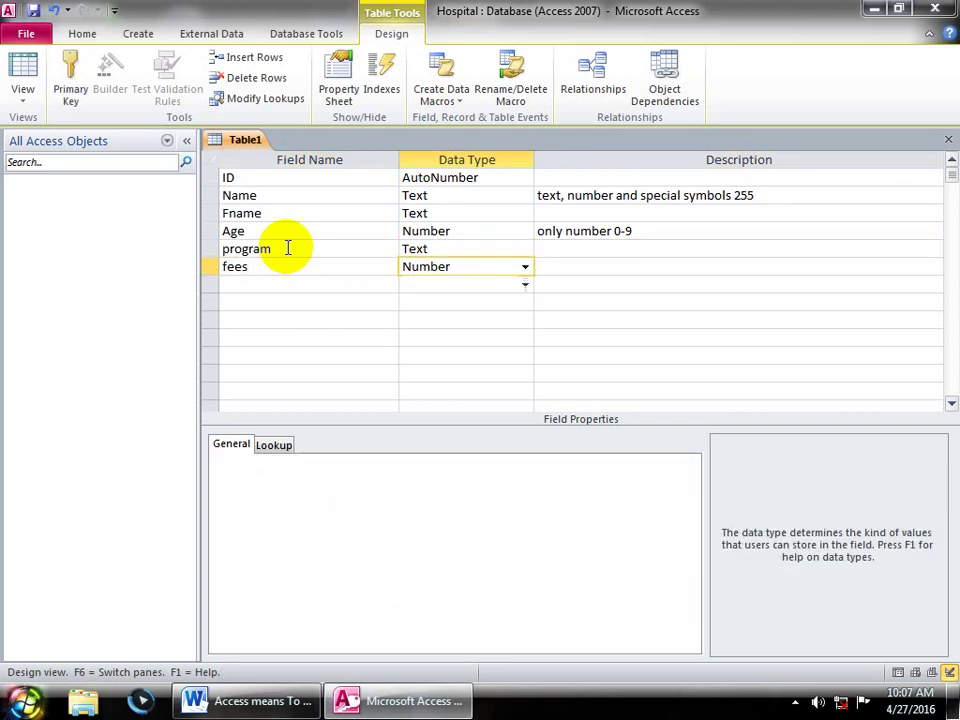
Add a field called Reg_date below fees with the Date/Time data type
text(Reg)
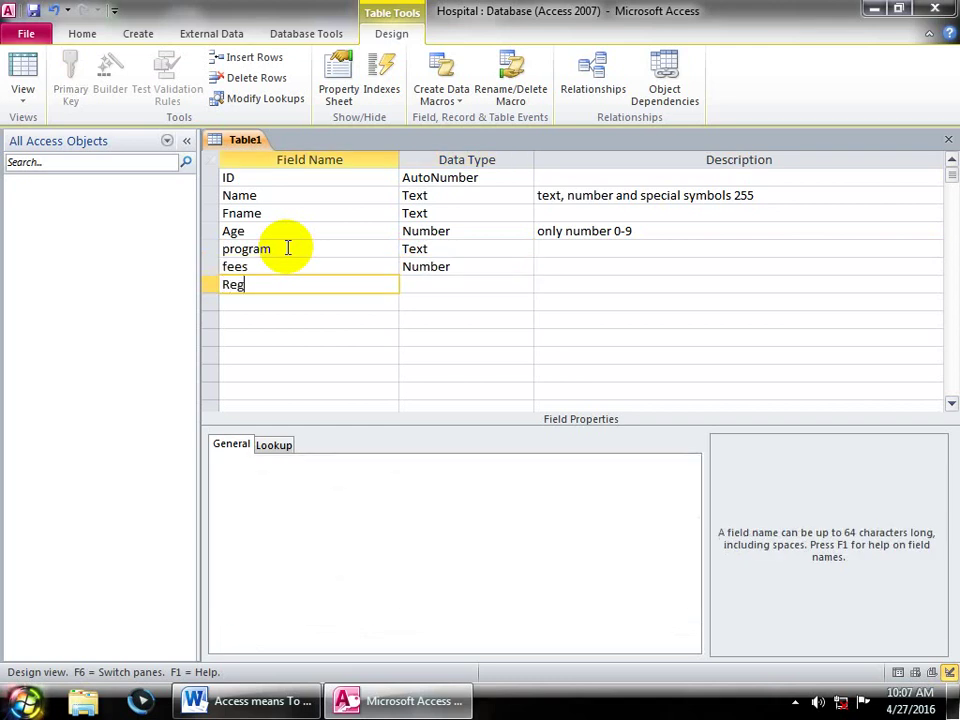
text(_date)
drag(243, 285, 224, 288)
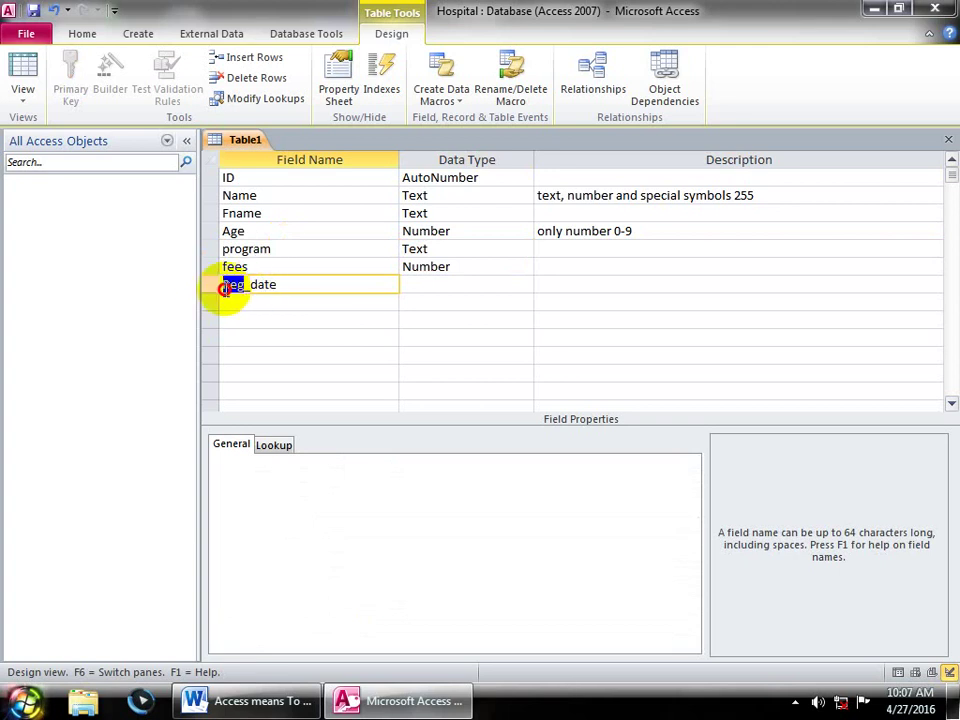
click(280, 285)
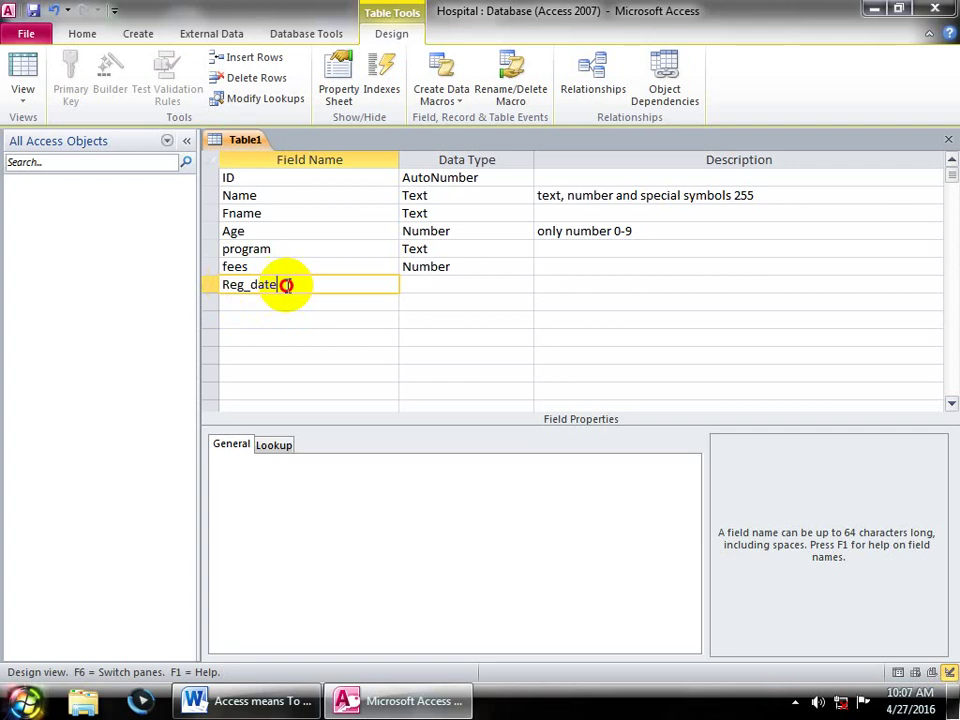
drag(277, 285, 240, 290)
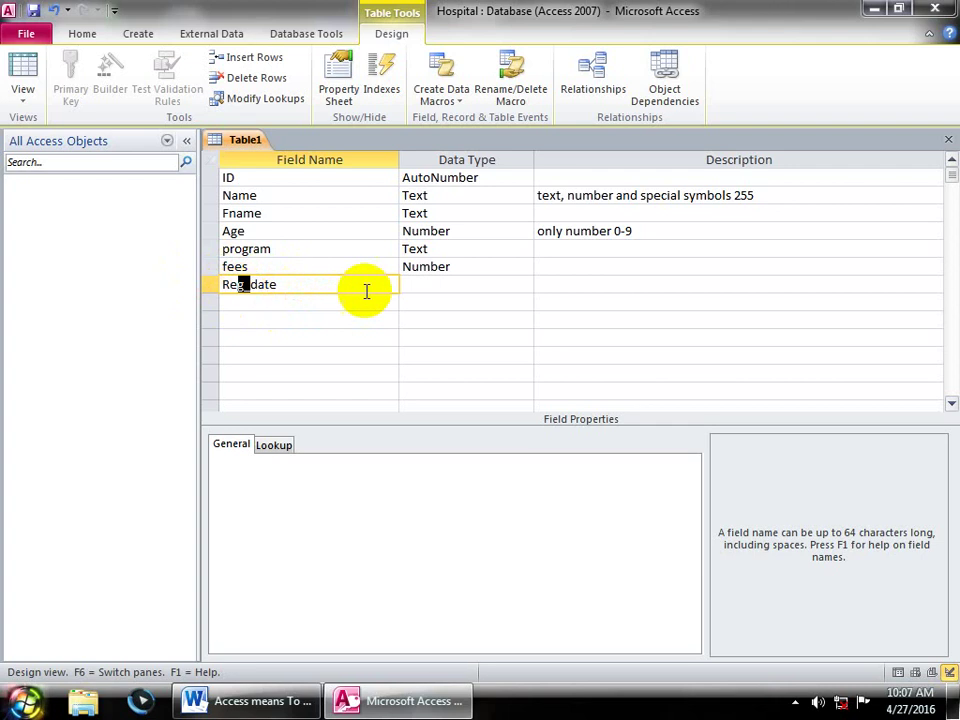
click(428, 282)
drag(503, 284, 392, 274)
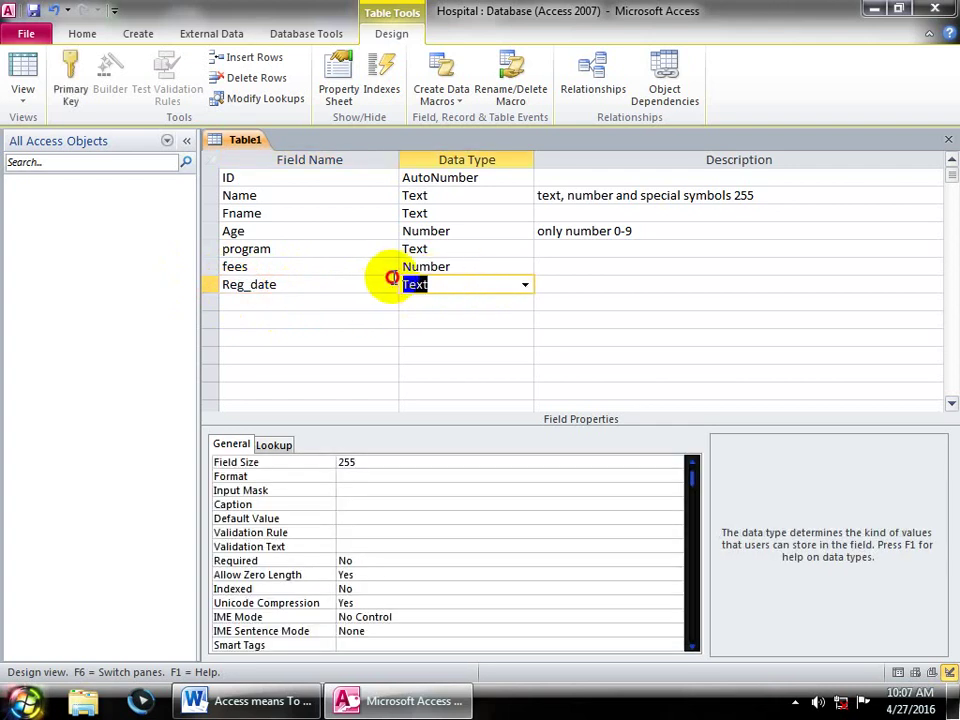
text(t==)
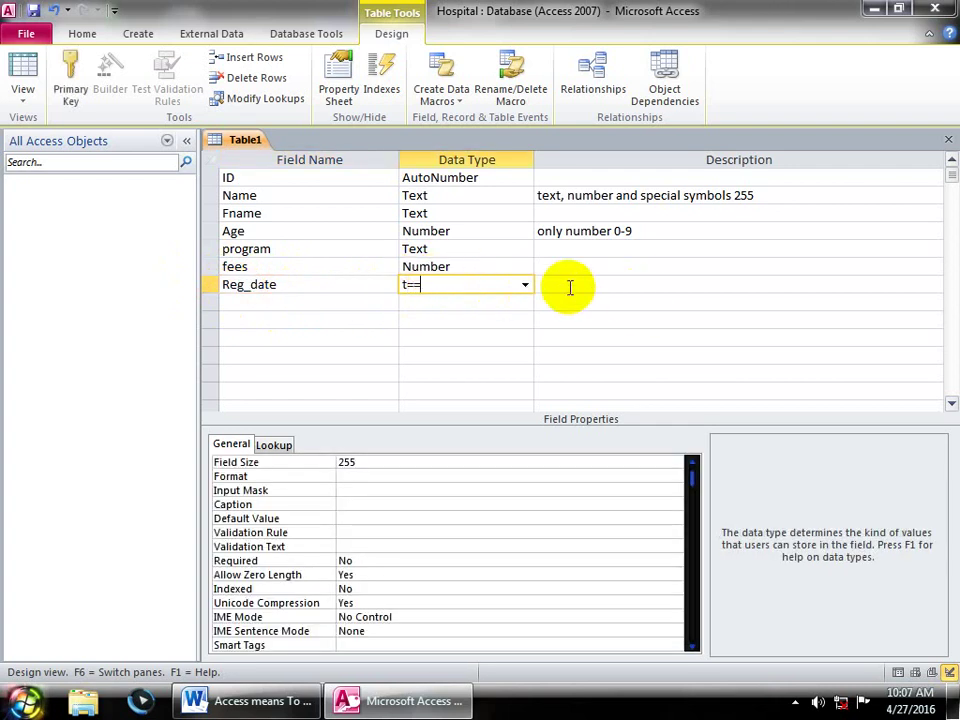
key(BackSpace)
key(BackSpace)
text(date/Time)
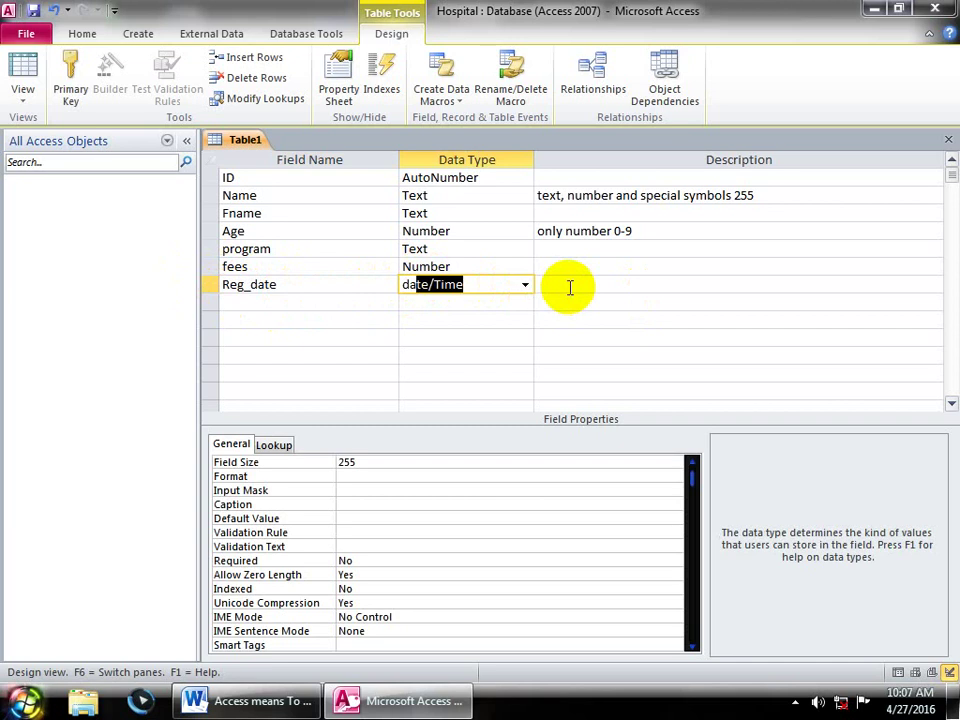
Enter "only date and time" as the description of the Reg_date field
click(570, 288)
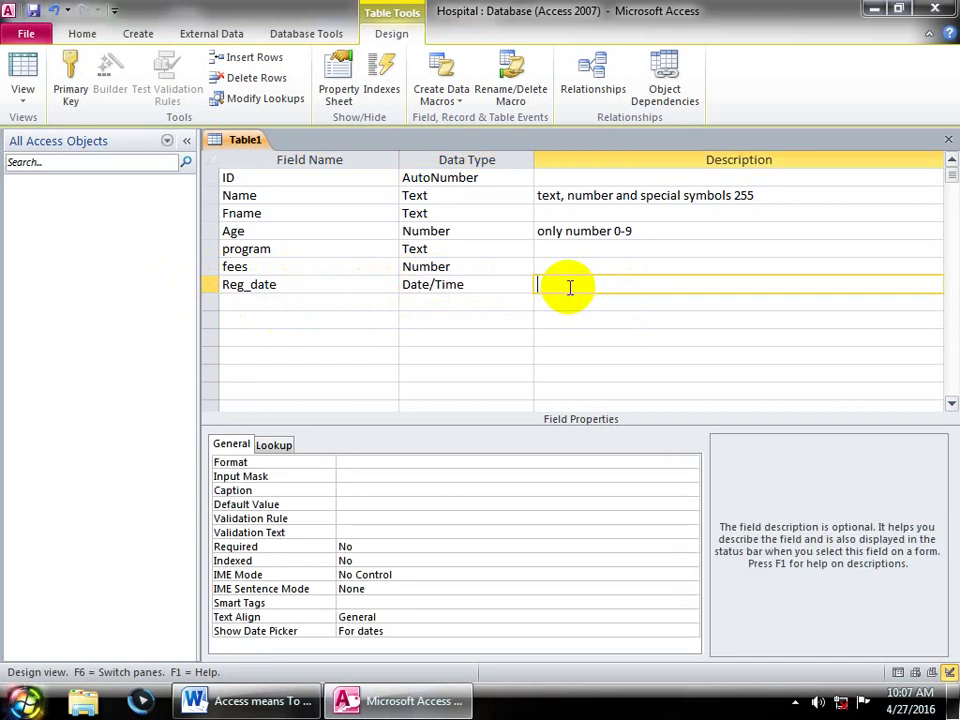
text(onley da)
key(BackSpace)
key(BackSpace)
key(BackSpace)
key(BackSpace)
key(BackSpace)
key(BackSpace)
text(ly dat)
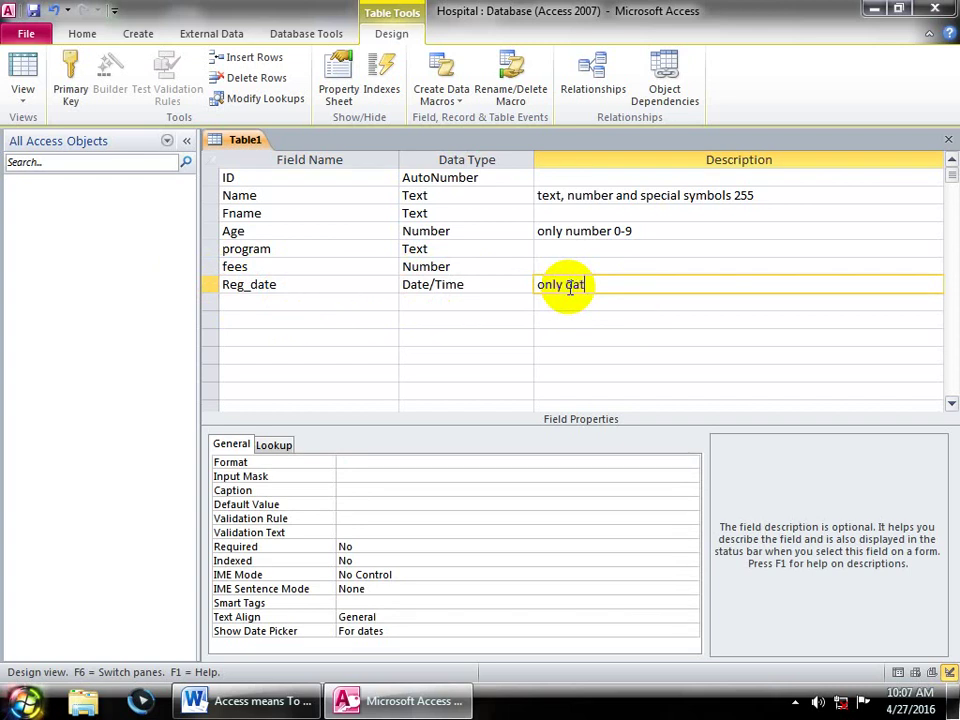
text(e and time)
key(Return)
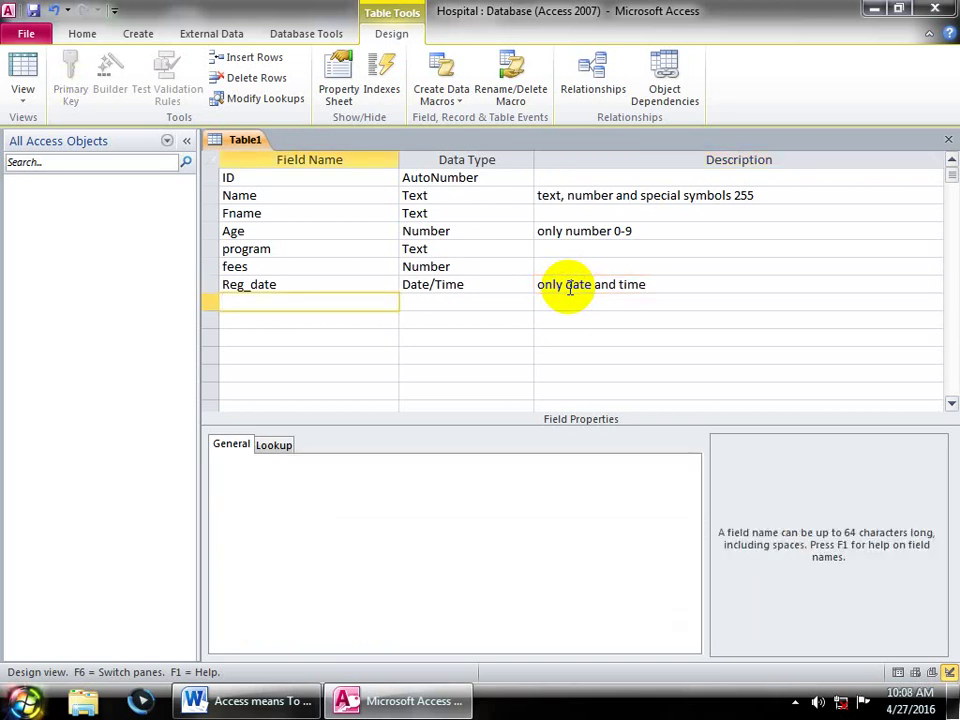
Add a field called Address below Reg_date with the Memo data type
text(Address)
key(Return)
text(memo)
key(Return)
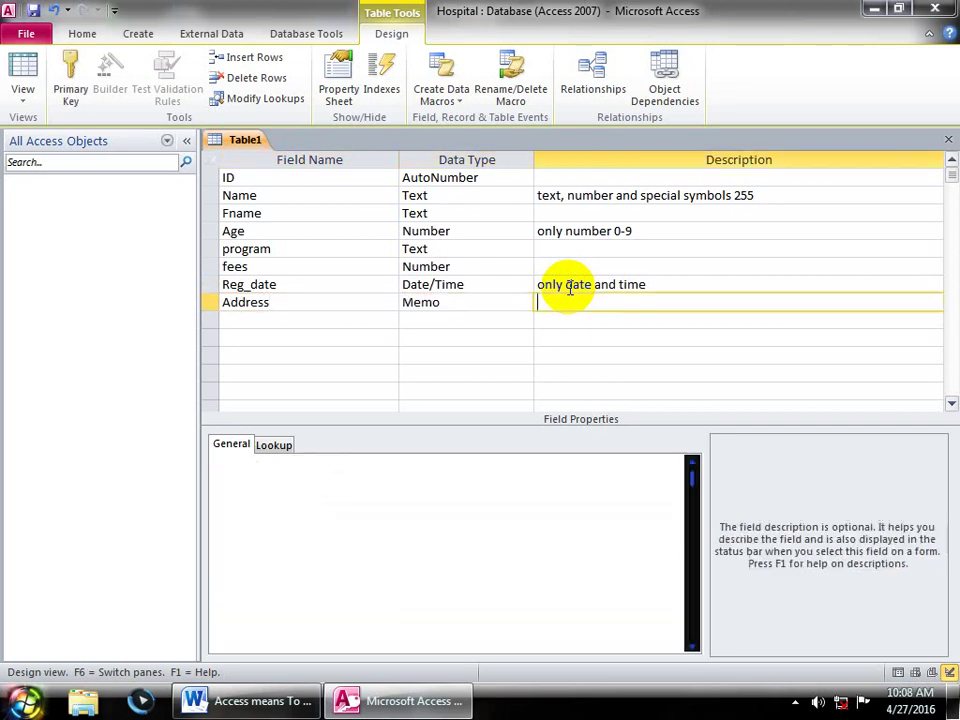
Enter "collection of text and number 64000 or 67000 charactors" as the description of the Address field
text(oollectdtion)
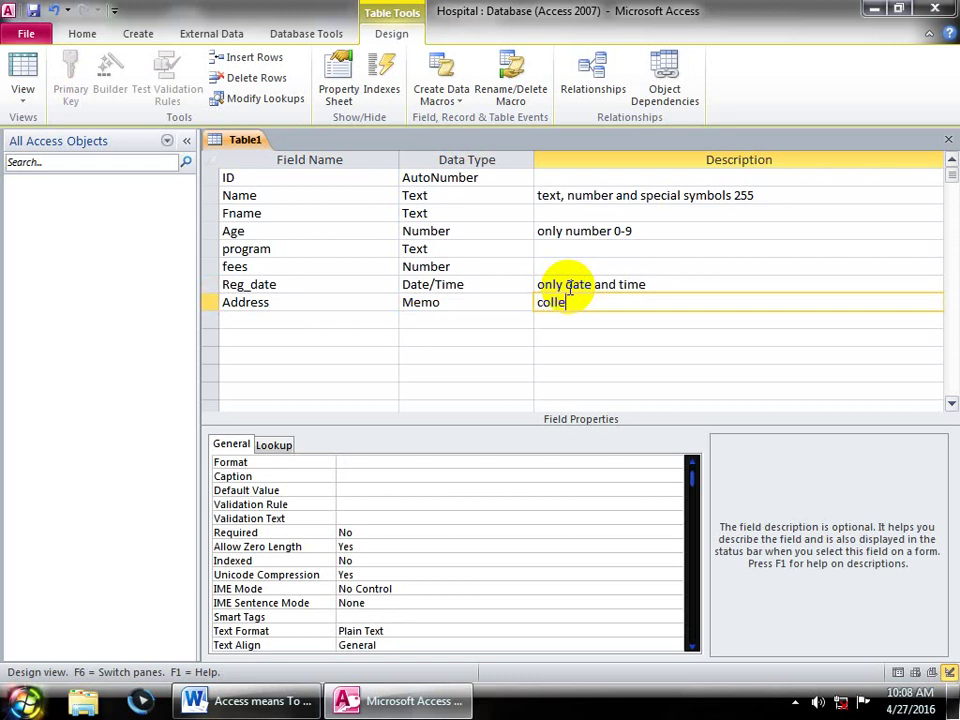
key(BackSpace)
key(BackSpace)
key(BackSpace)
key(BackSpace)
key(BackSpace)
text(ion of text a)
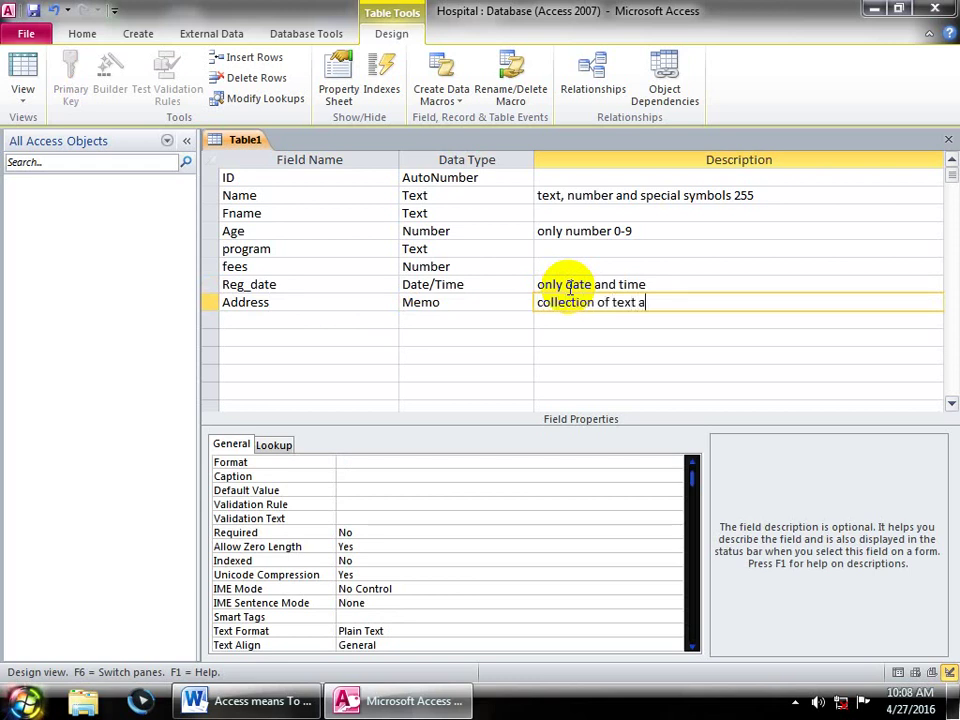
text(nd number)
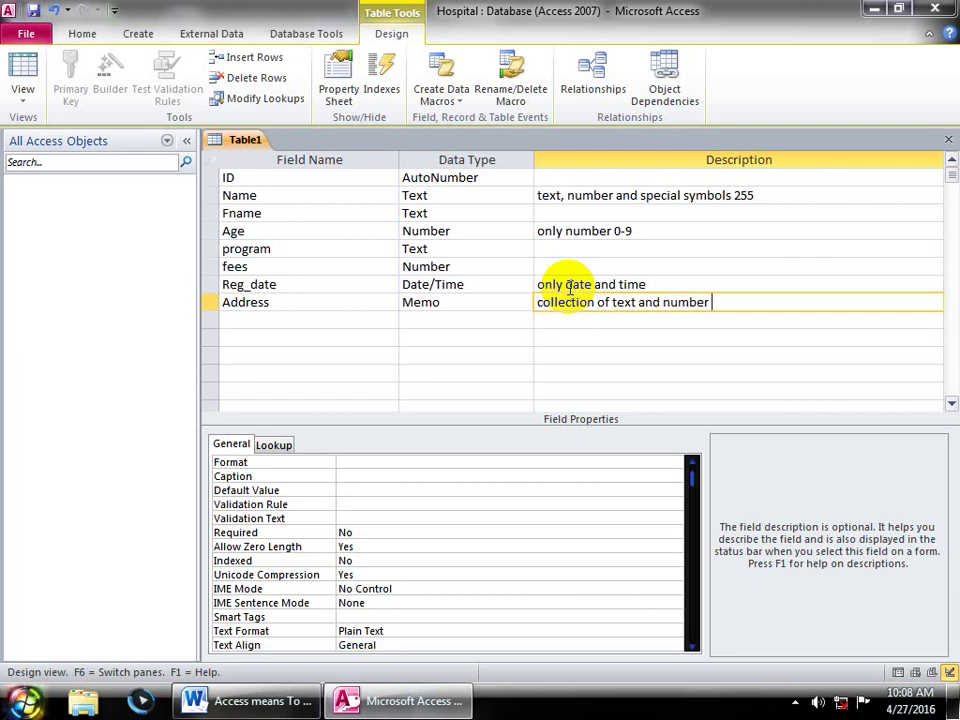
text( 64000 or 67000 charactors)
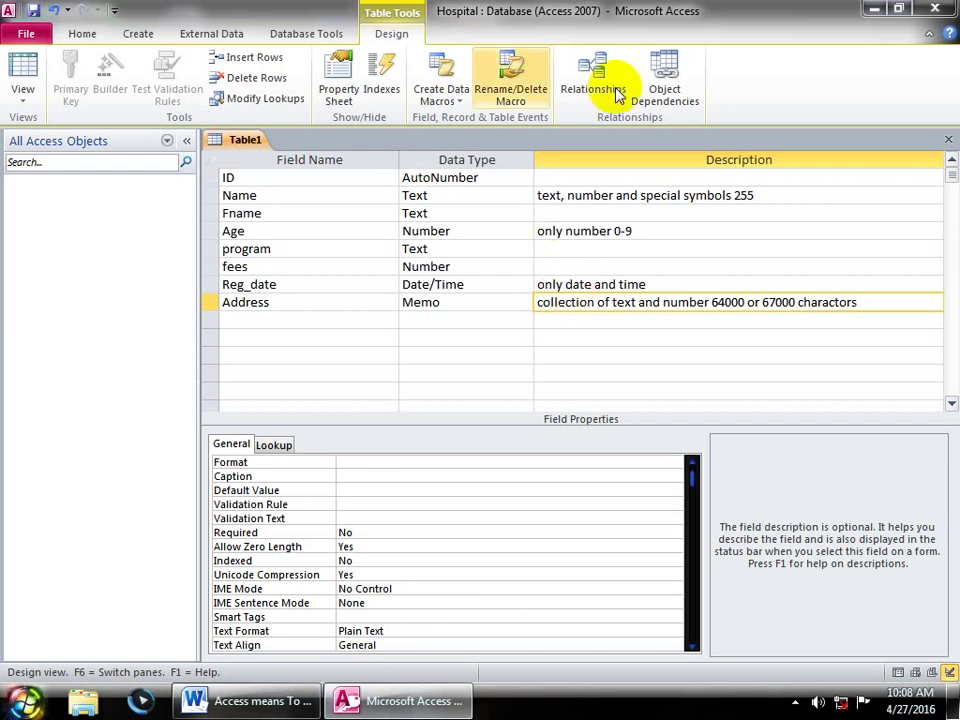
drag(770, 195, 738, 202)
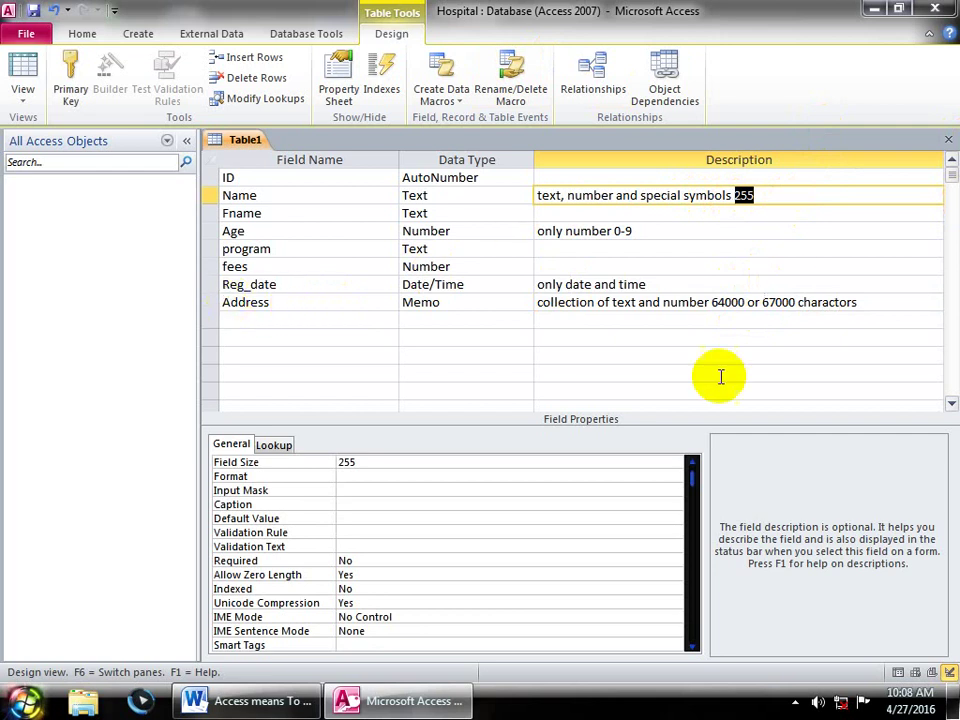
click(378, 303)
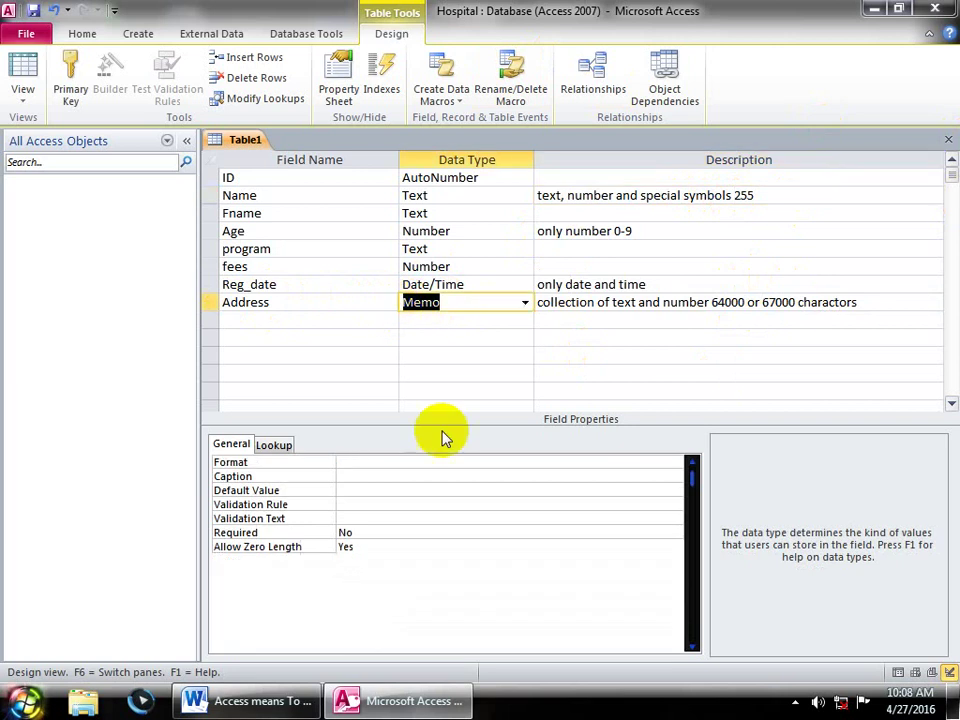
drag(795, 302, 713, 303)
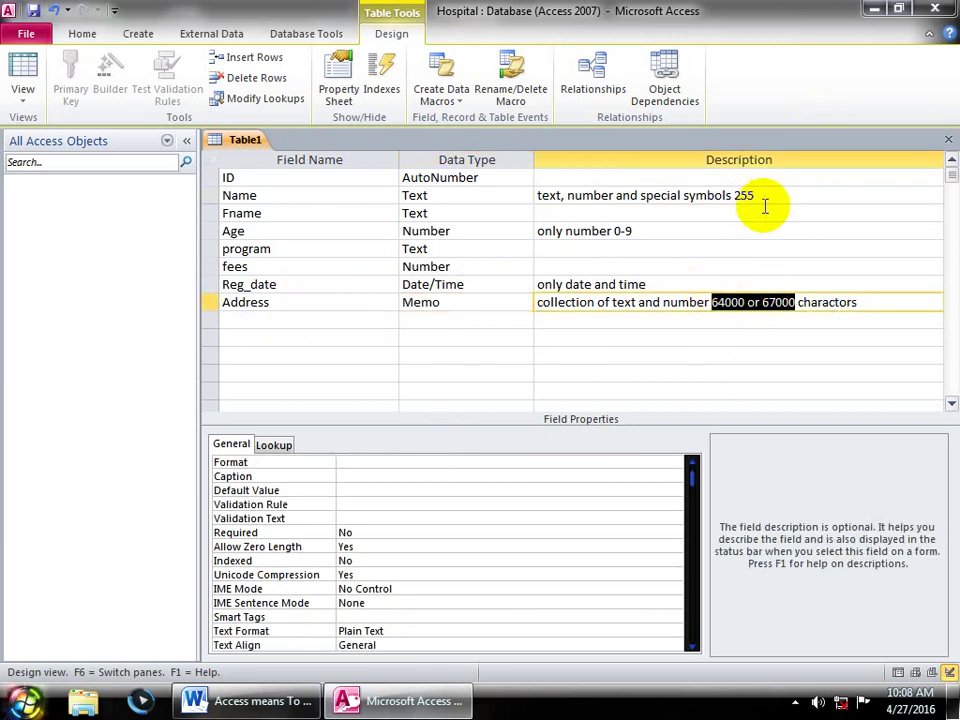
drag(763, 197, 737, 196)
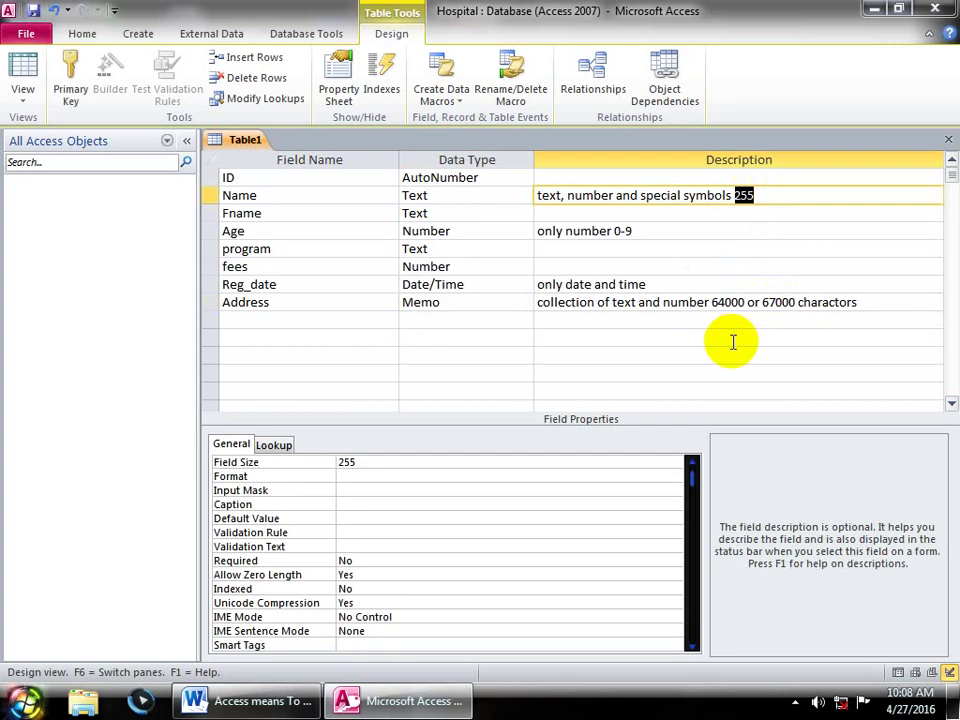
Add a field called Reg_time below Address with the Date/Time data type and no description
text(Reg)
key(BackSpace)
key(BackSpace)
text(eg)
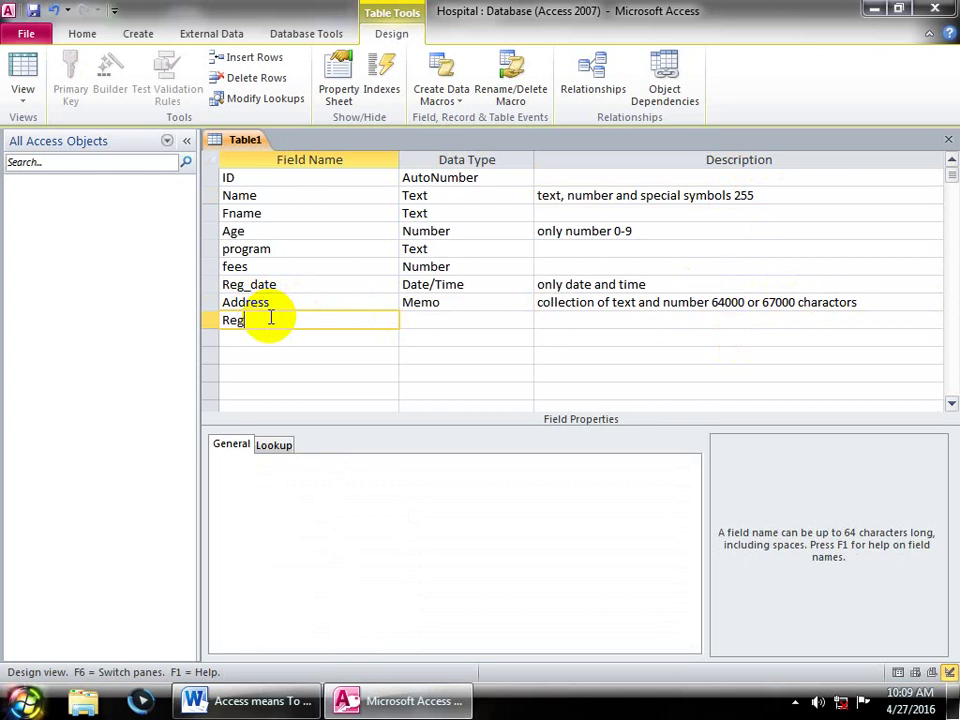
text(_time)
key(Tab)
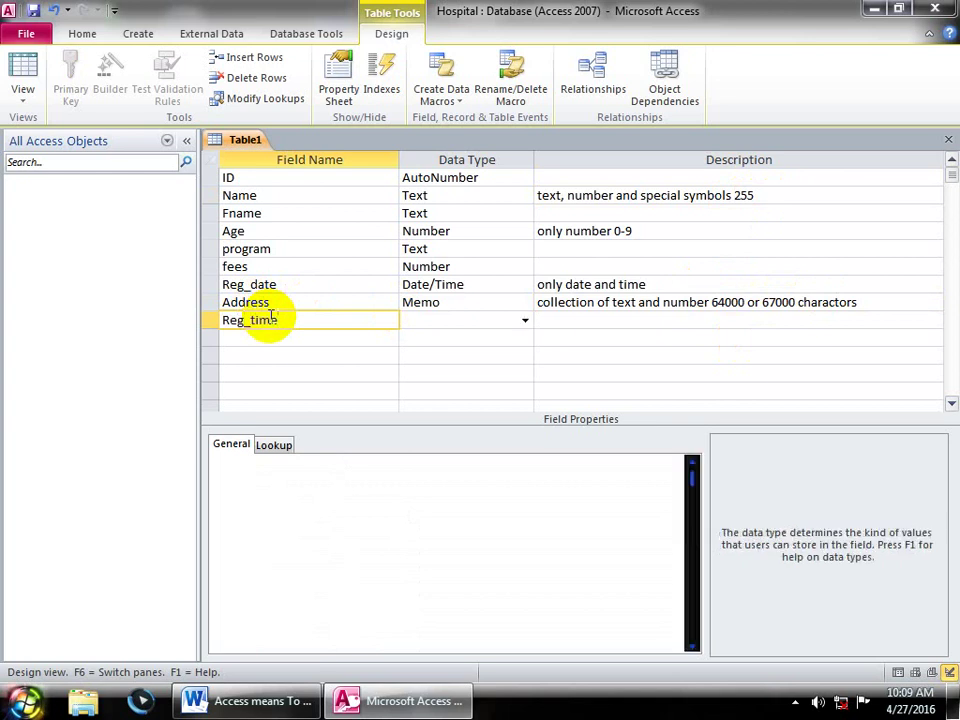
text(date/Time)
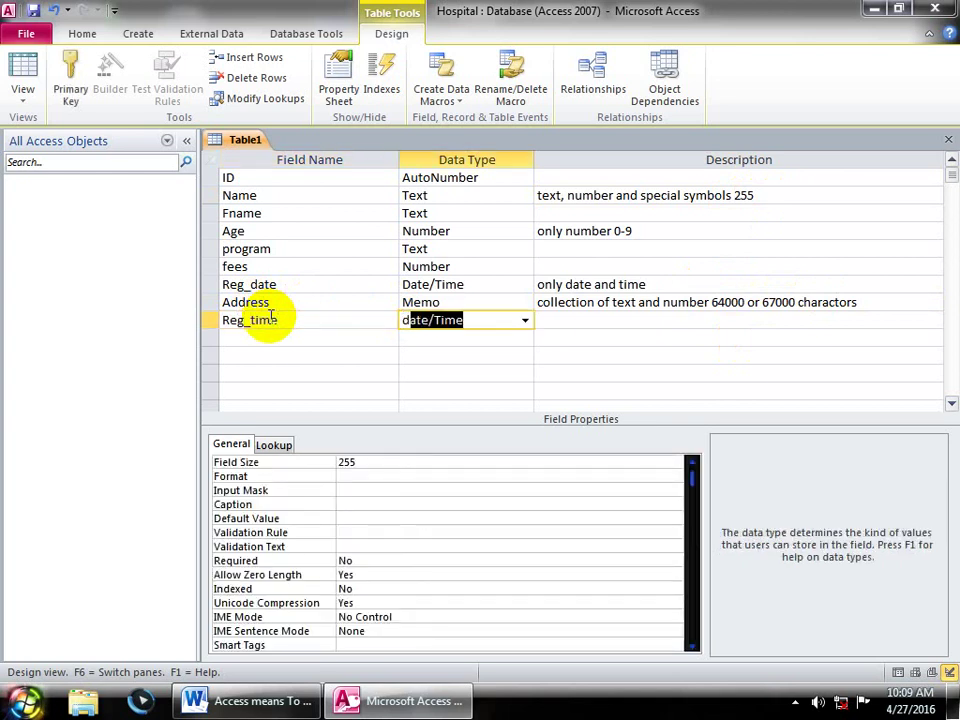
key(Tab)
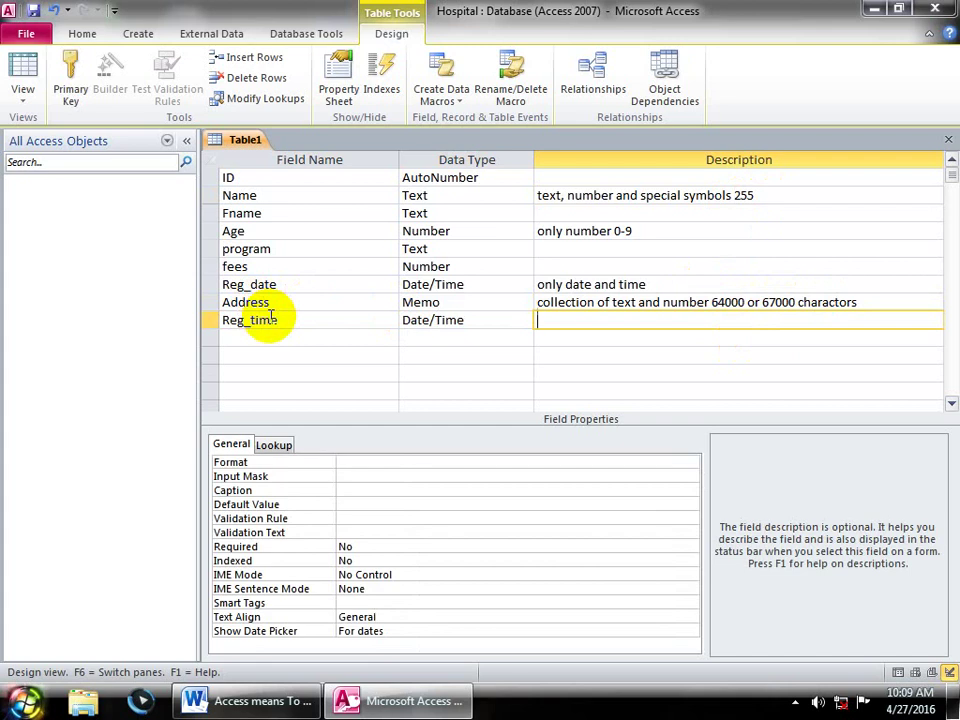
key(Tab)
Add a Text field called Gender below Reg_time with the description "Male, Female"
text(G)
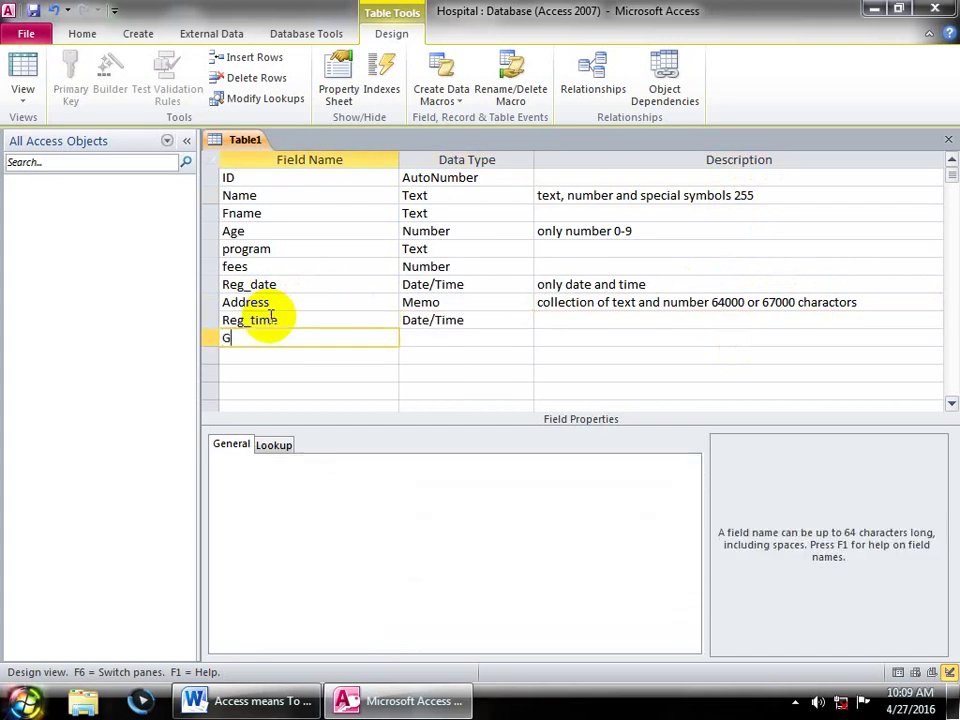
text(ender)
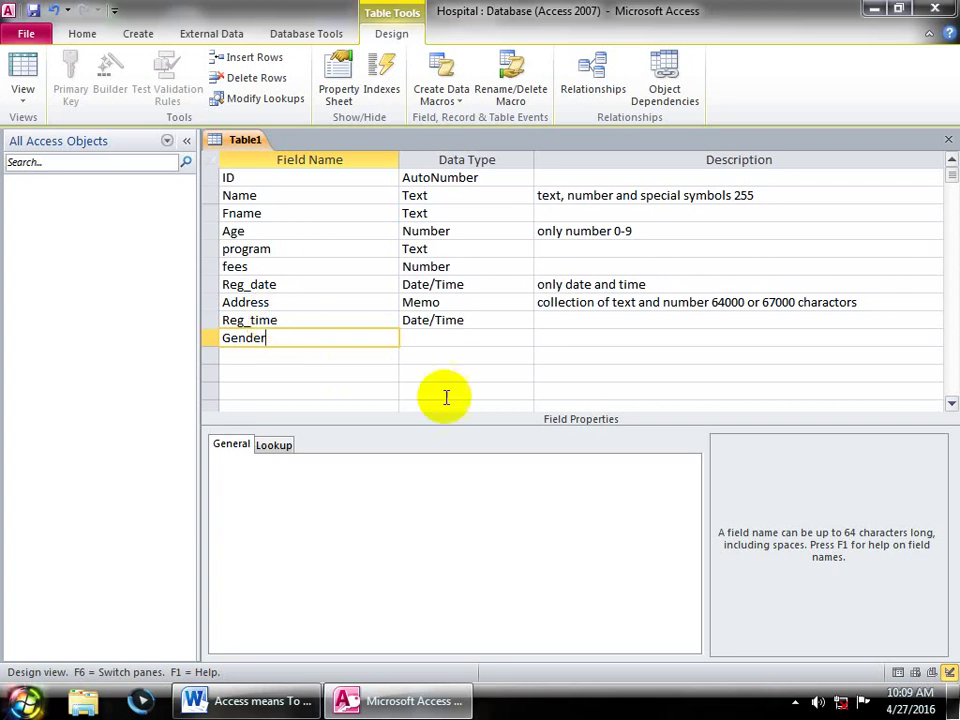
click(573, 339)
text(M)
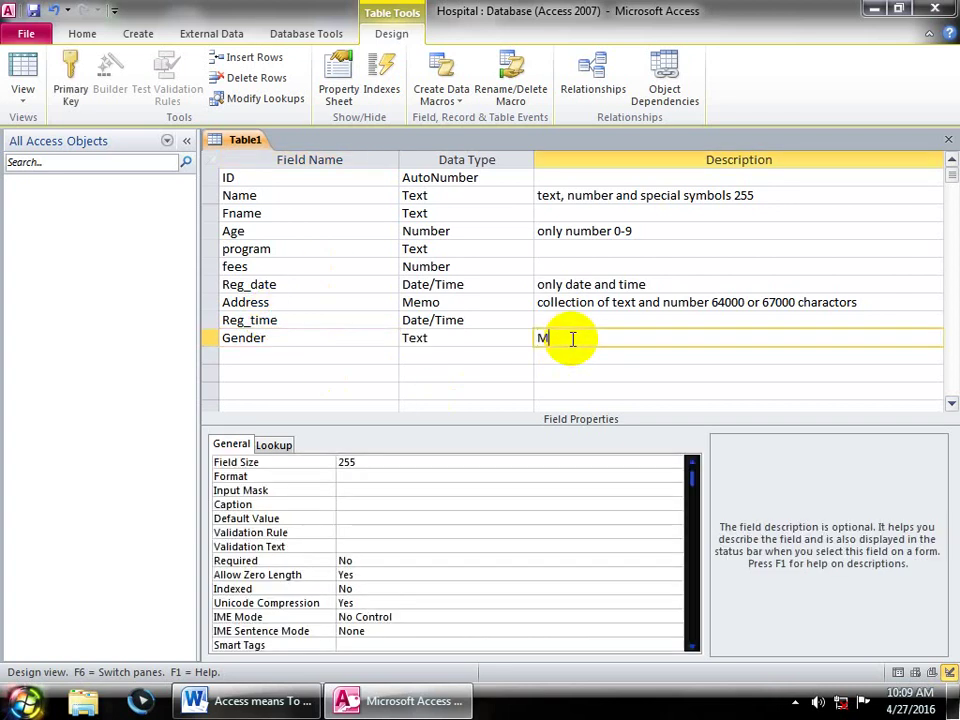
text(ale, Female)
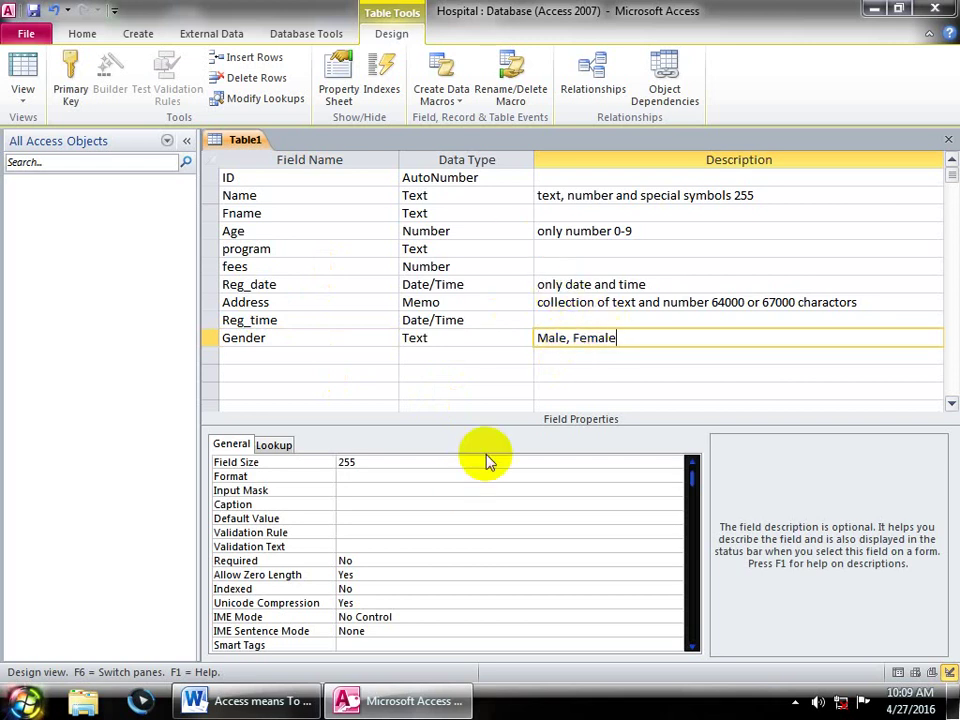
Start the Lookup Wizard for the Gender field and choose to type in the lookup values
click(462, 356)
click(484, 337)
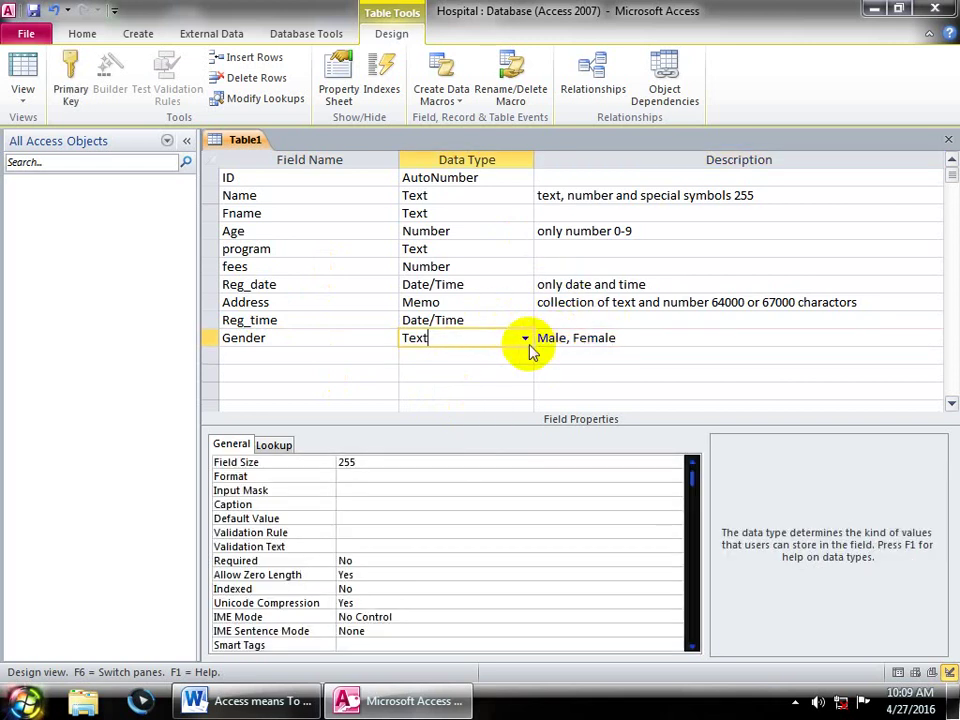
click(525, 340)
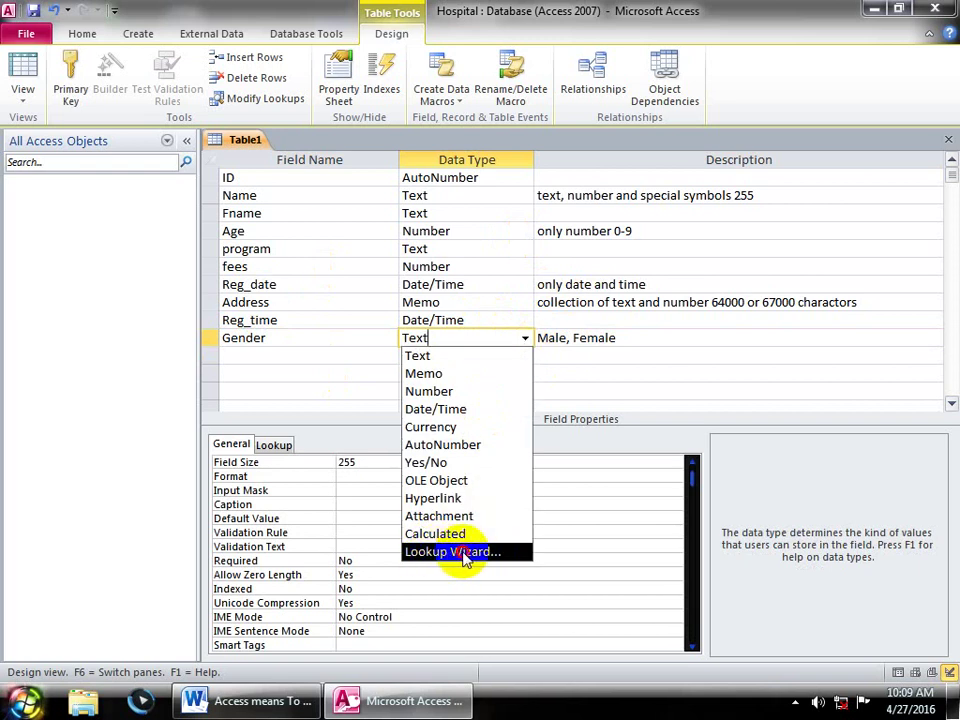
click(453, 556)
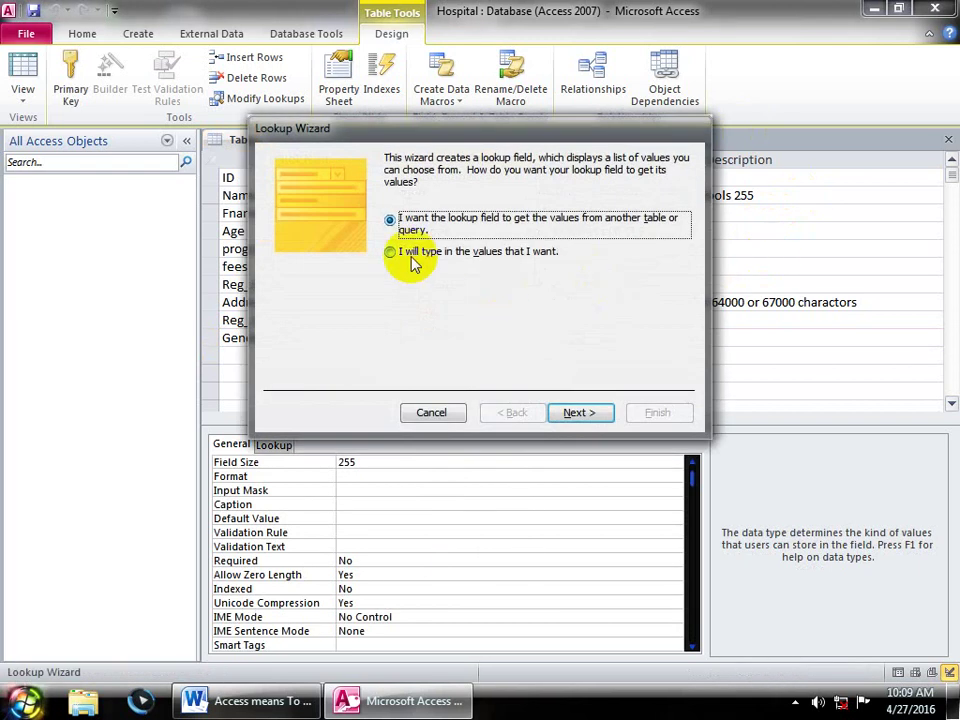
click(403, 257)
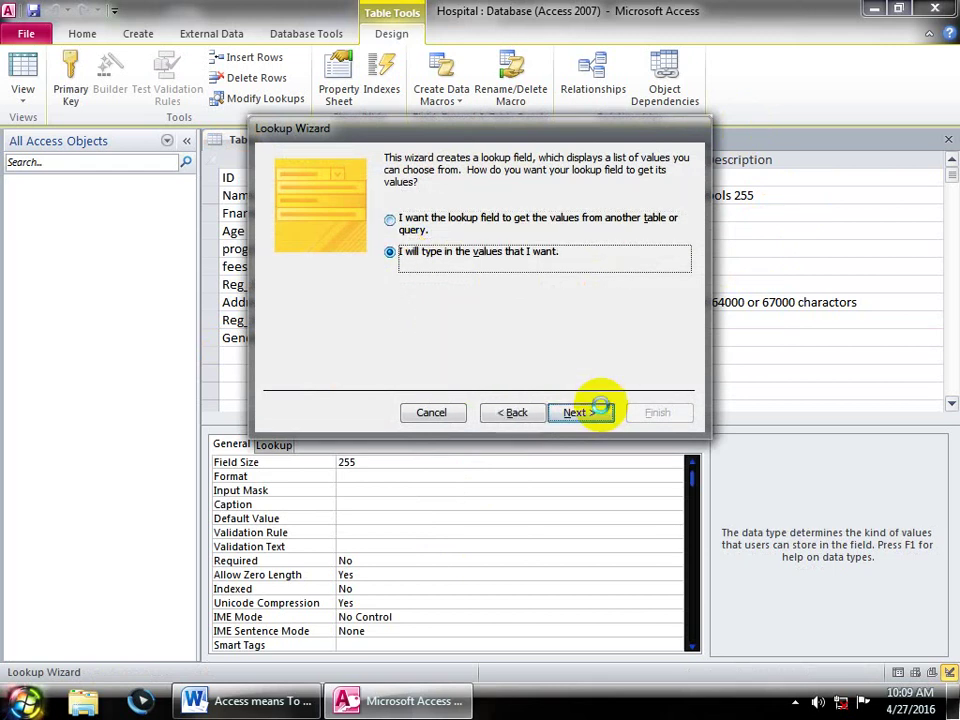
click(600, 412)
Enter Male and Female as the Gender lookup values in one column and finish the wizard
click(343, 268)
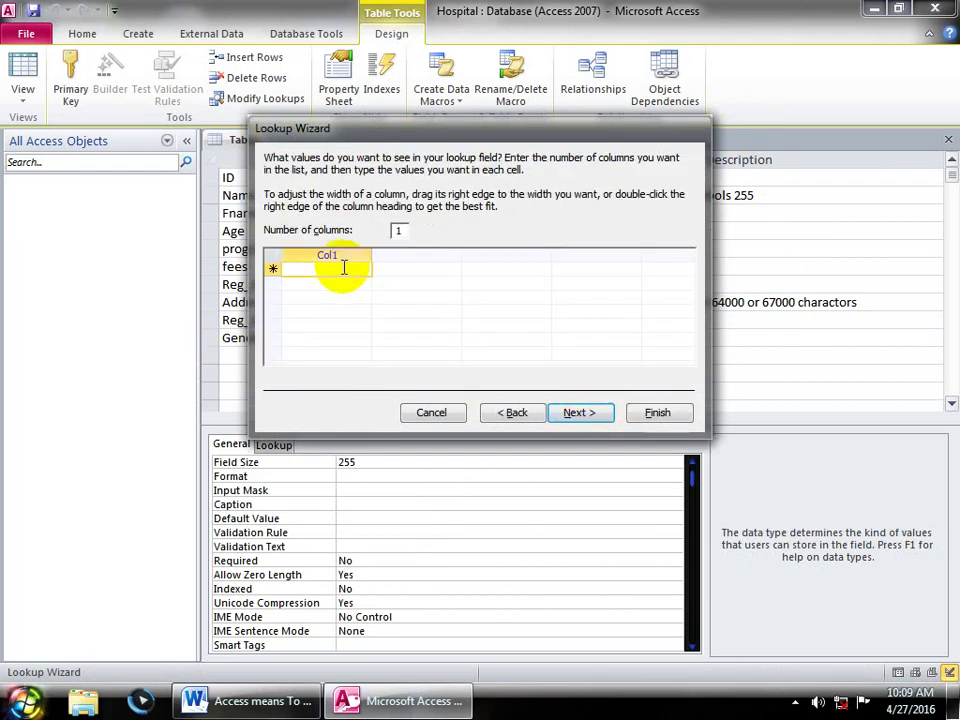
text(Male)
key(Return)
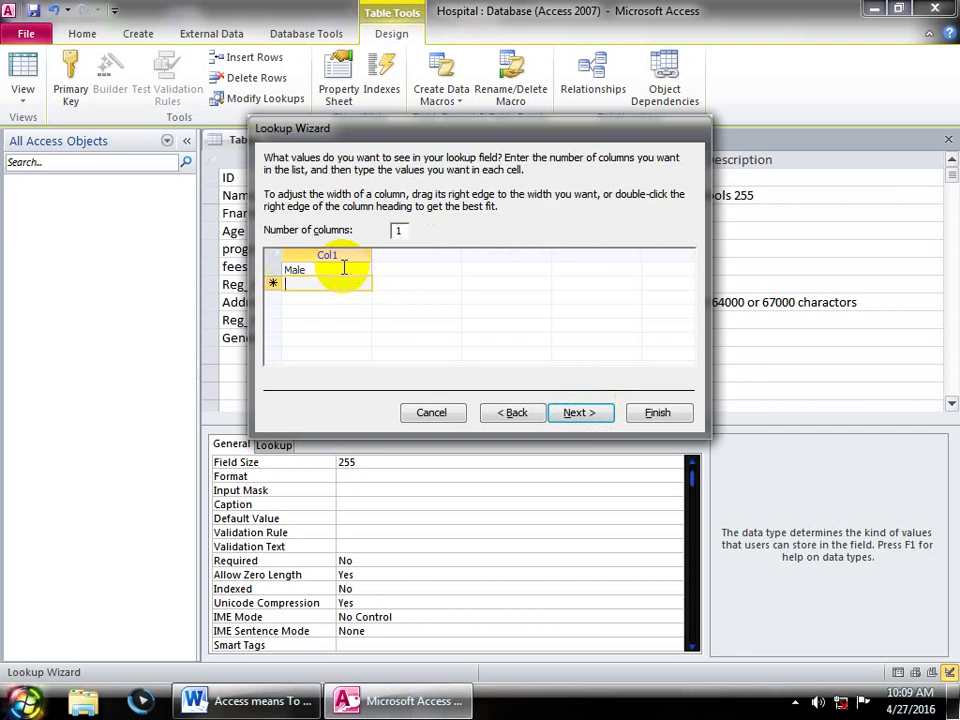
text(Female)
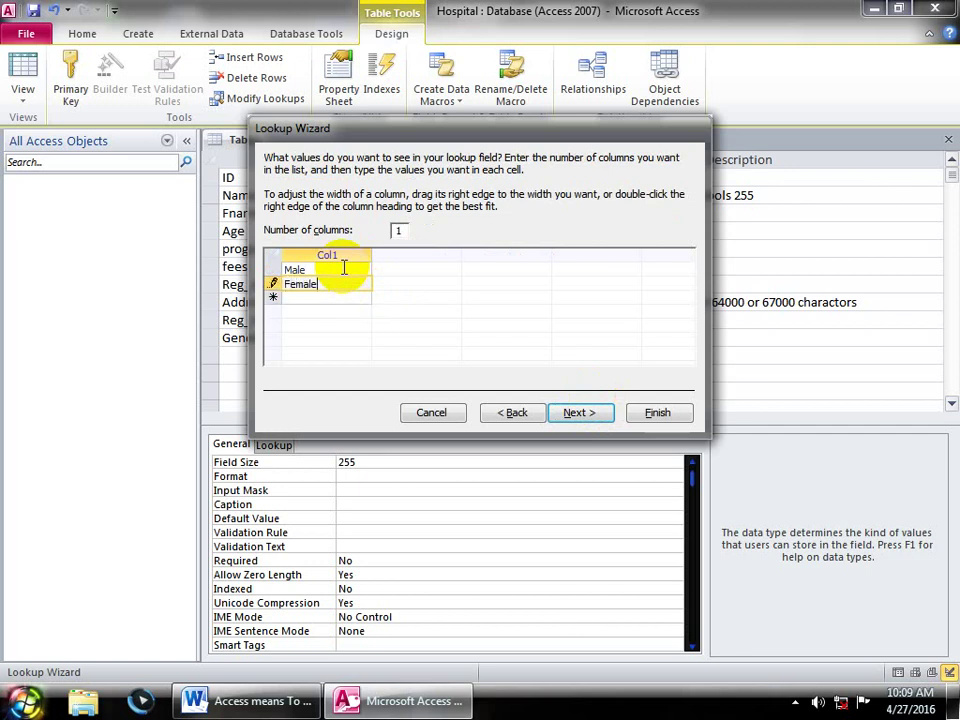
click(578, 411)
click(638, 417)
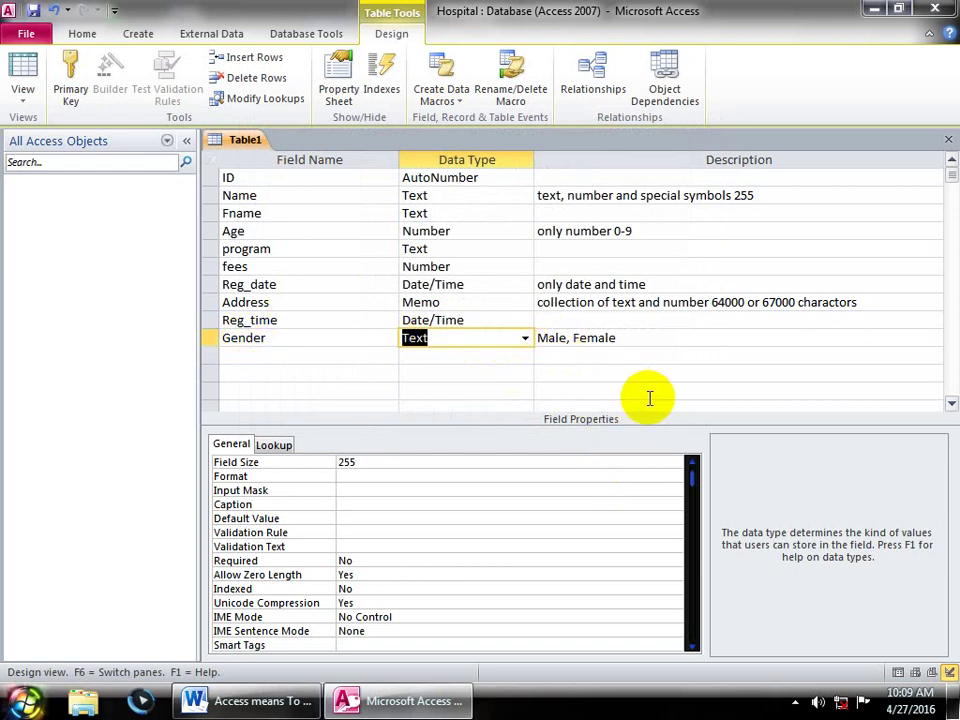
Add a field called Email below Gender with the Hyperlink data type
click(268, 358)
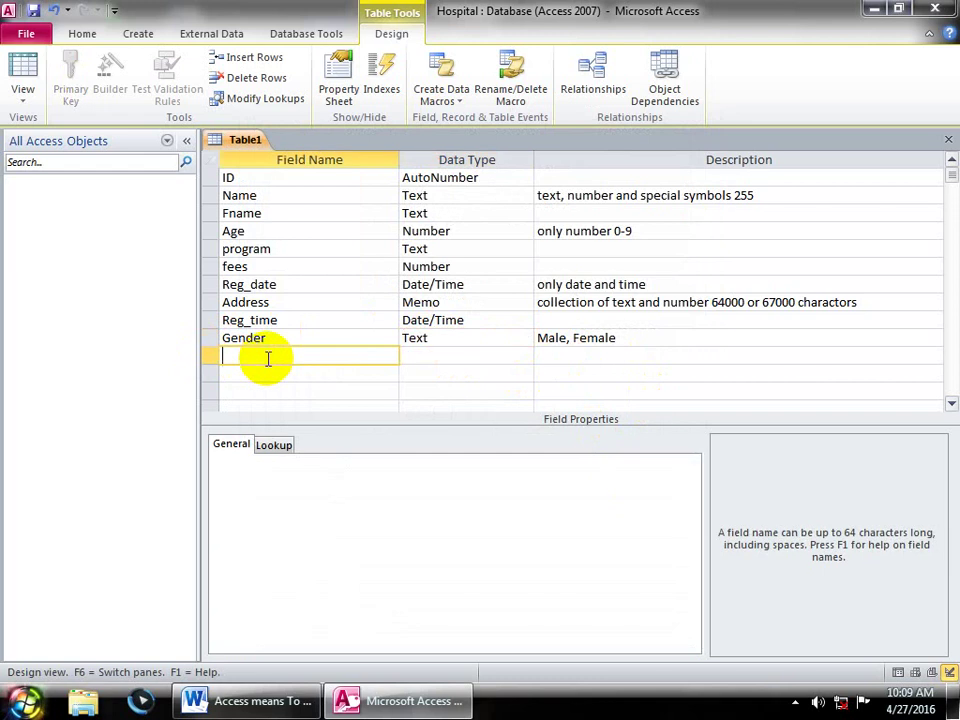
text(Email)
key(Tab)
text(h)
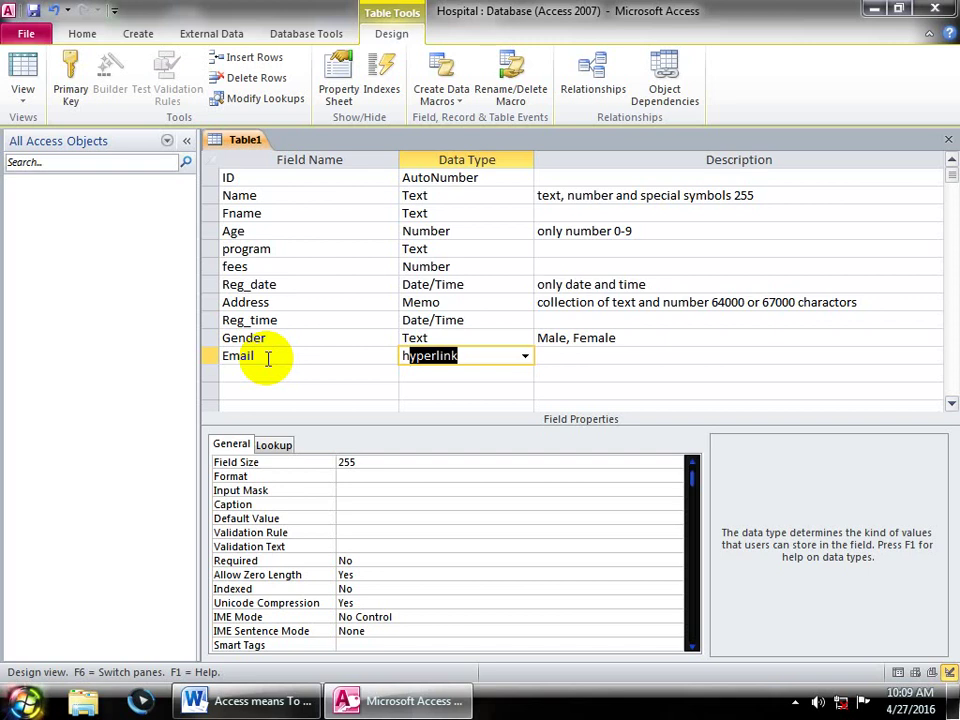
Close the table design and save it as "Registration form" without creating a primary key
click(948, 139)
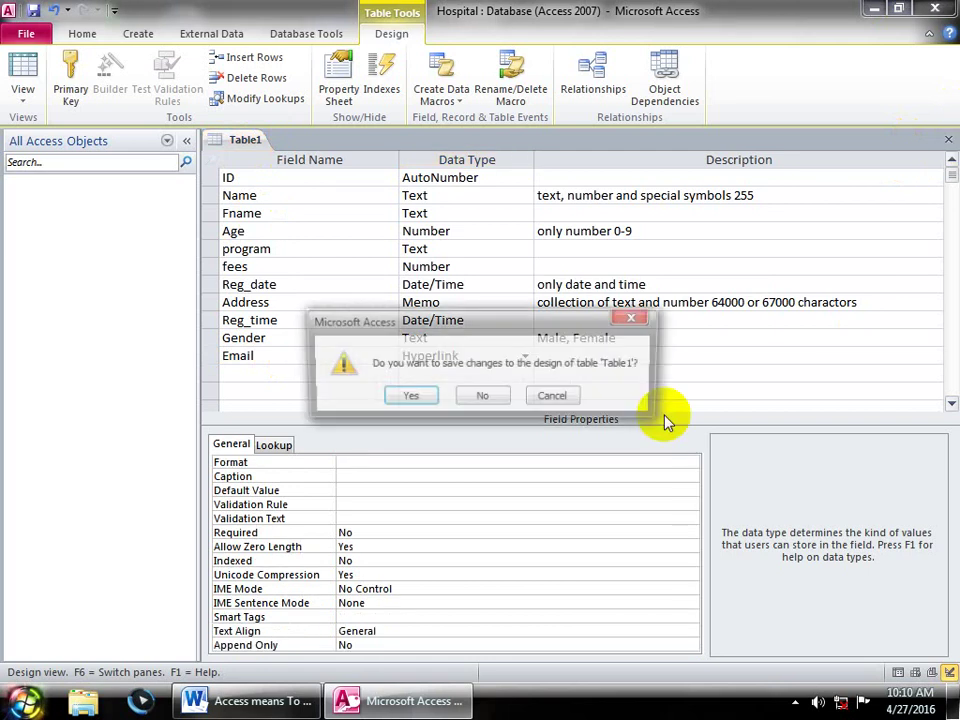
click(410, 396)
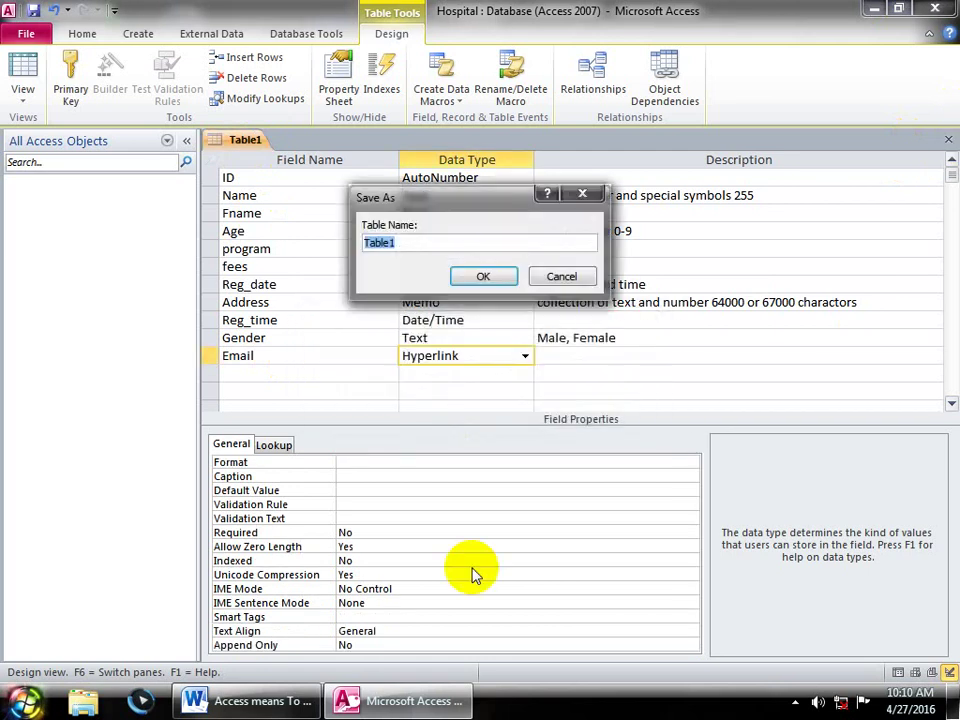
text(Registration form)
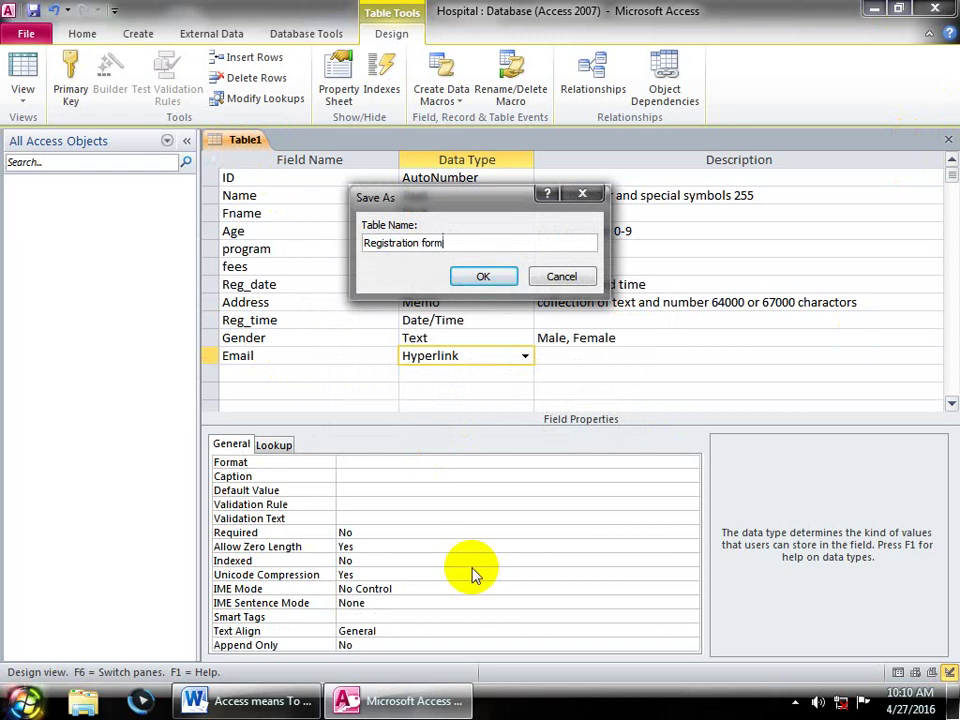
click(483, 276)
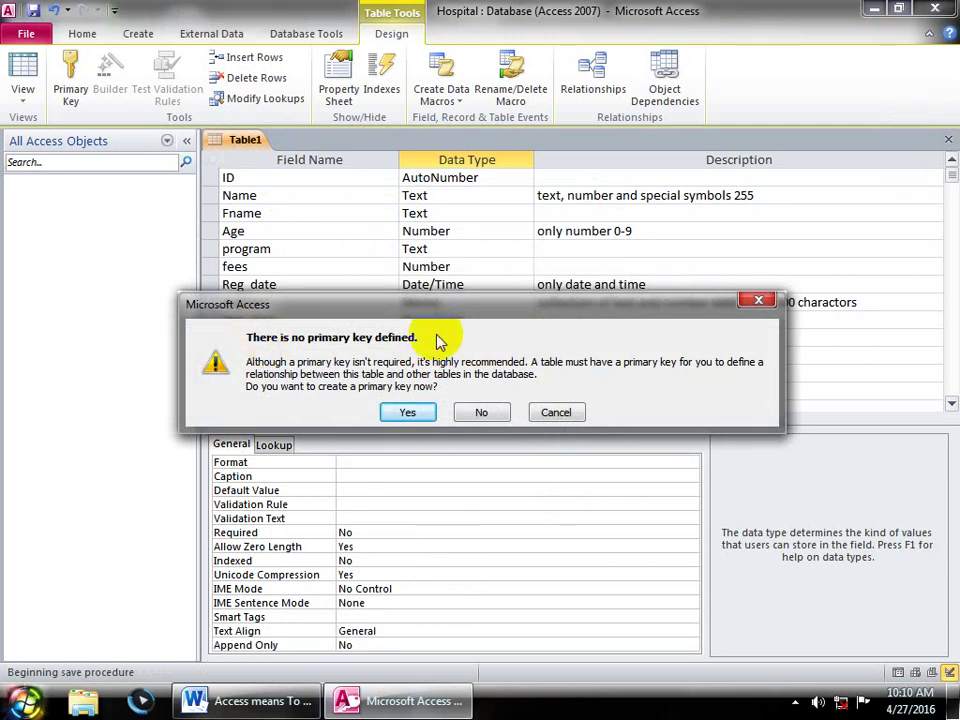
drag(449, 310, 476, 249)
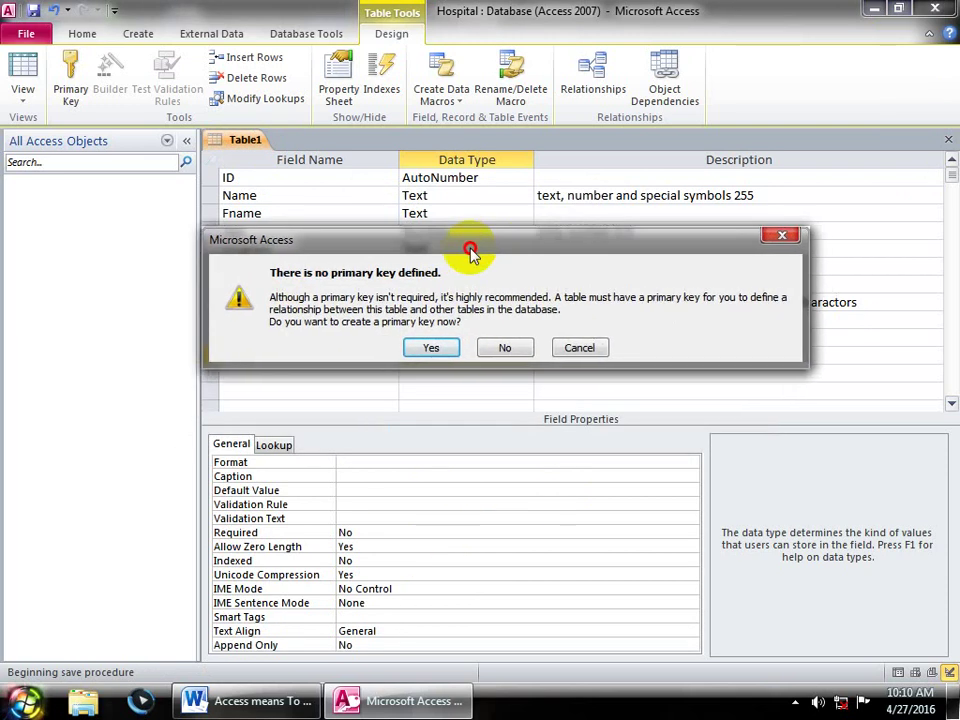
click(505, 348)
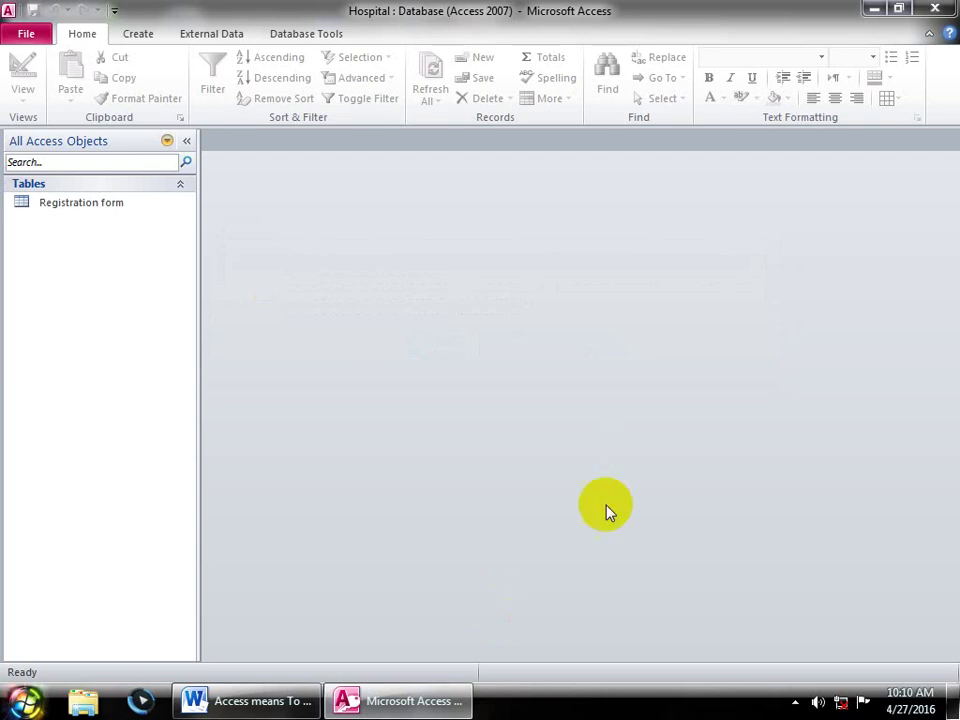
Open the Registration form table and enter a first name in the Name field of two new records
double_click(90, 206)
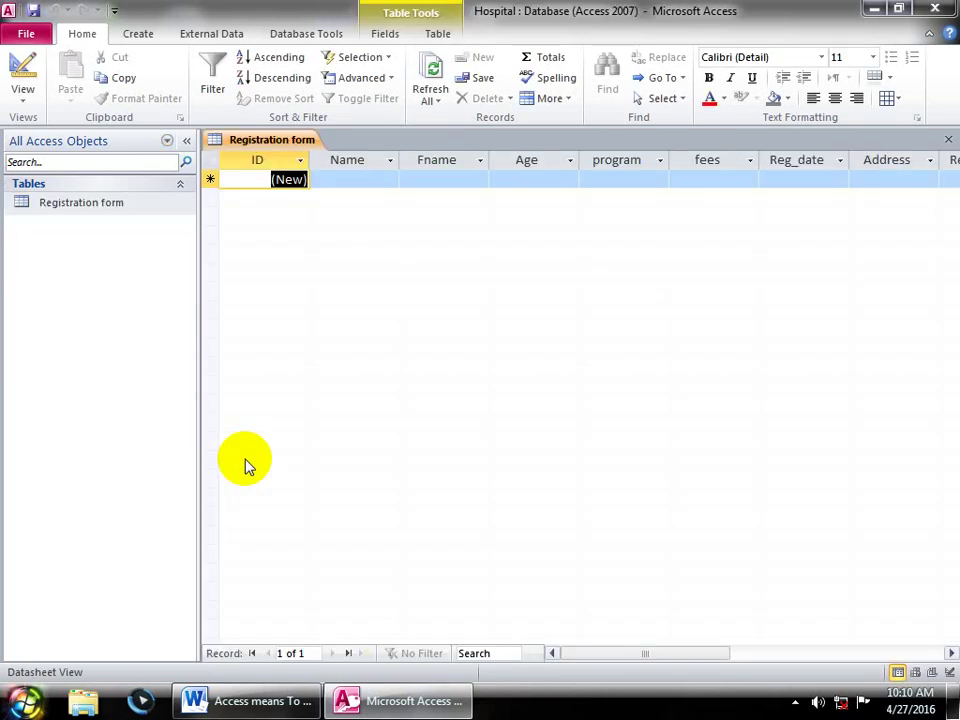
click(377, 177)
text(asad)
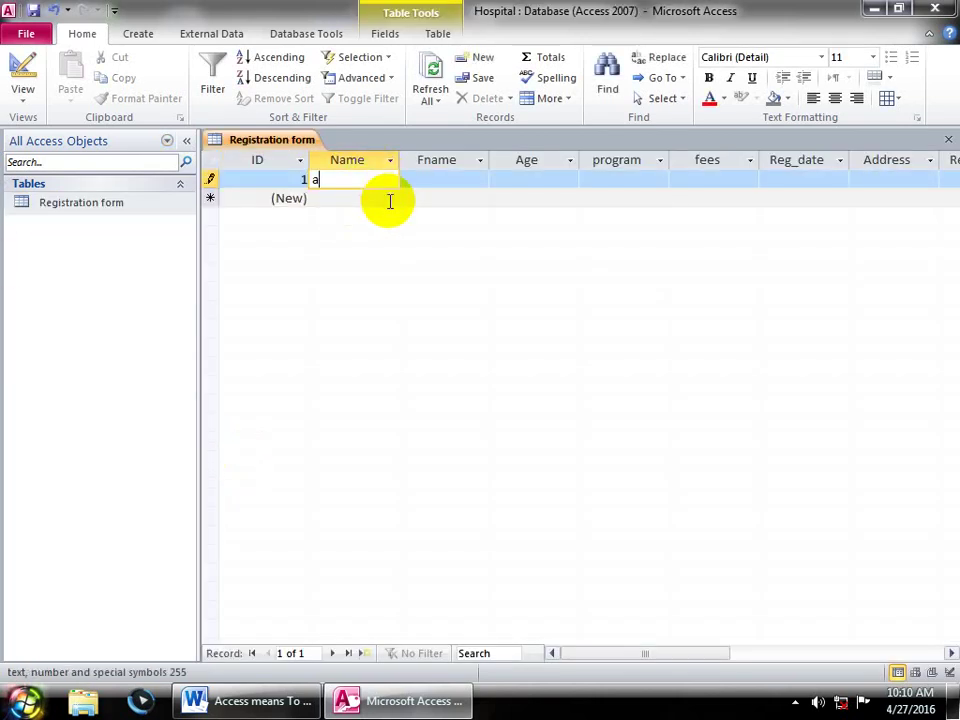
click(288, 182)
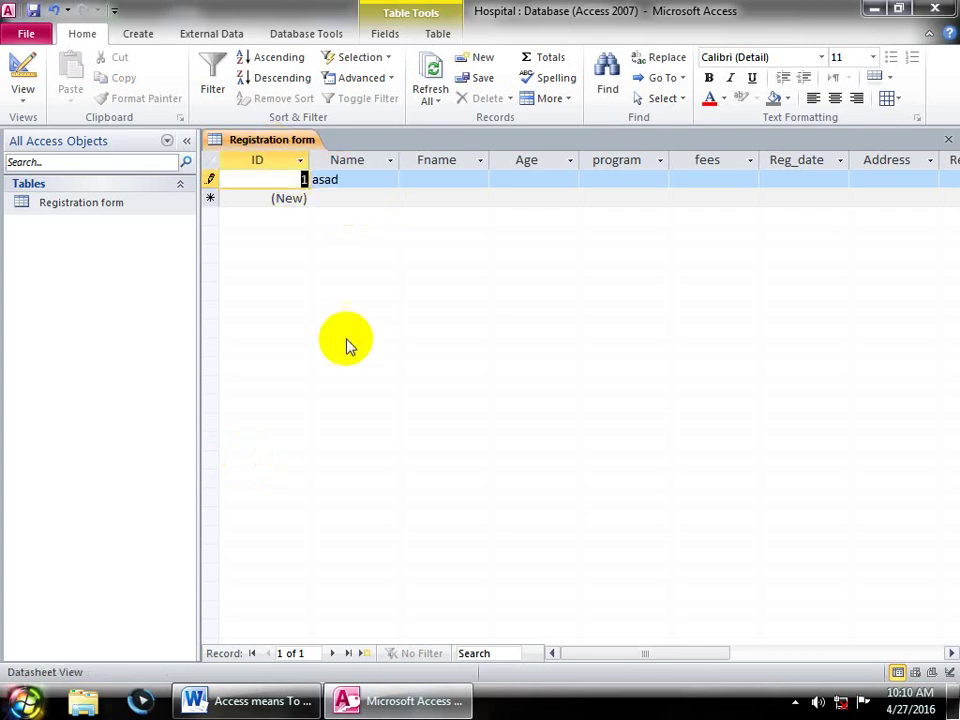
click(364, 203)
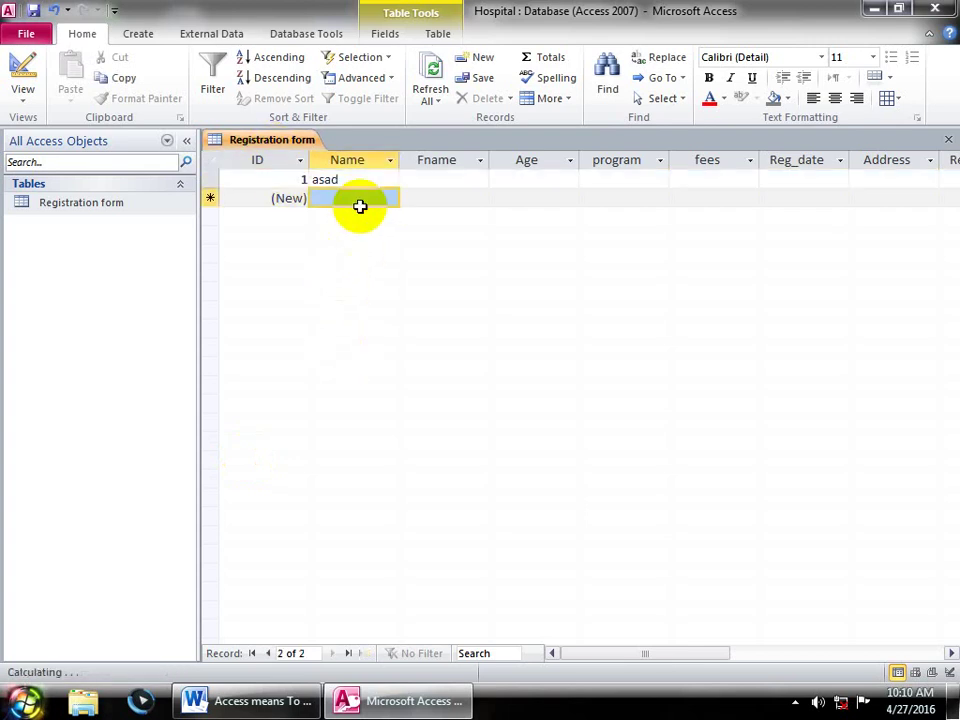
text(fawad)
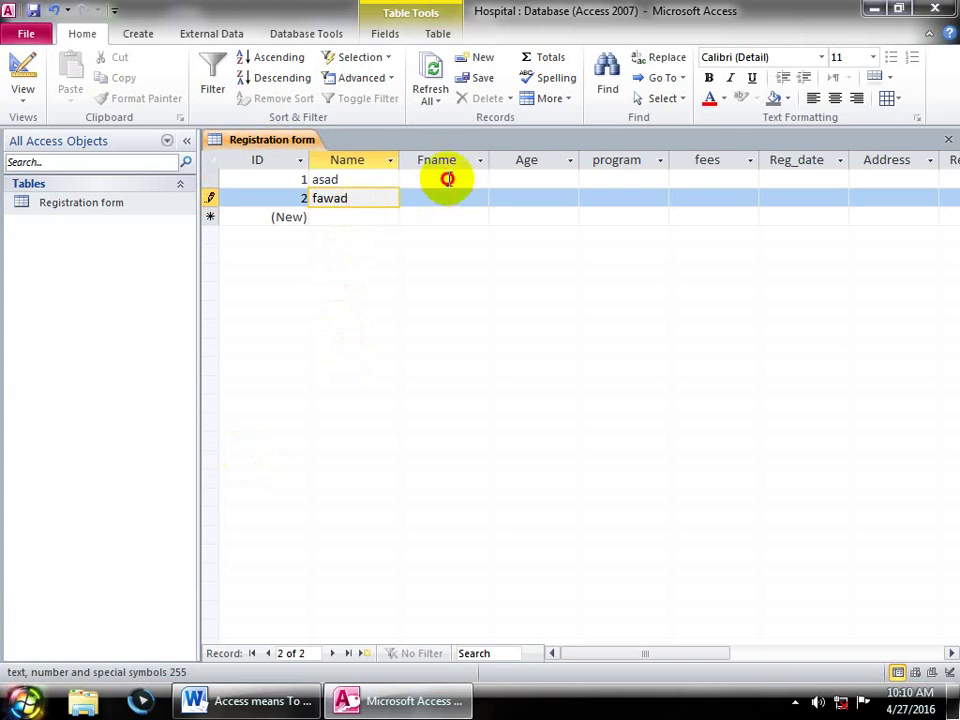
Fill in the Fname field with the father's name for both records
click(448, 179)
text(sajjad)
key(Down)
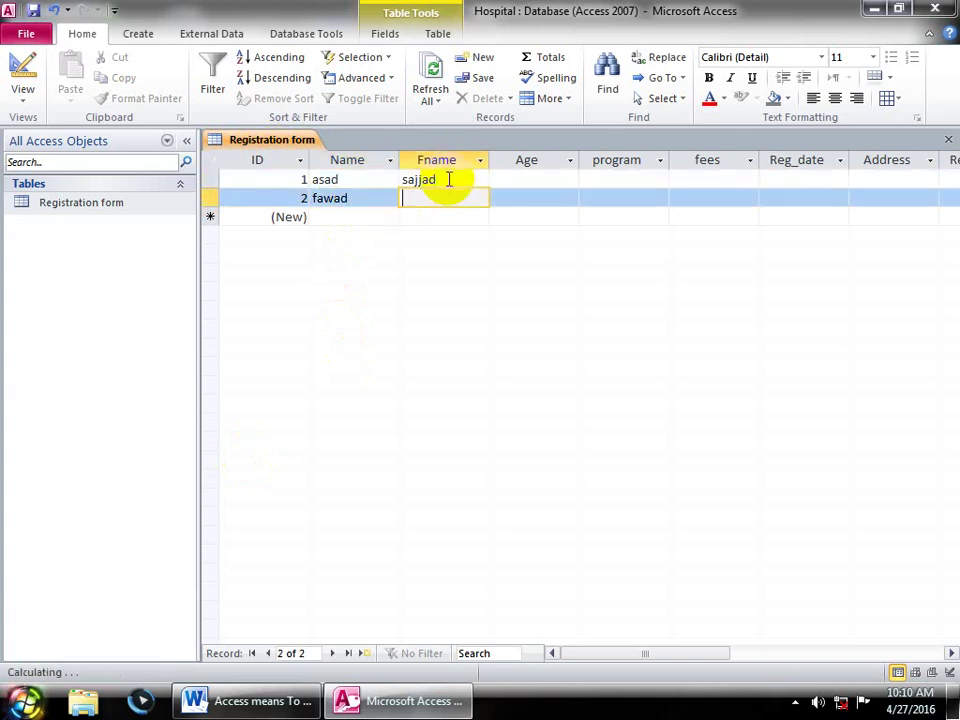
text(atfi)
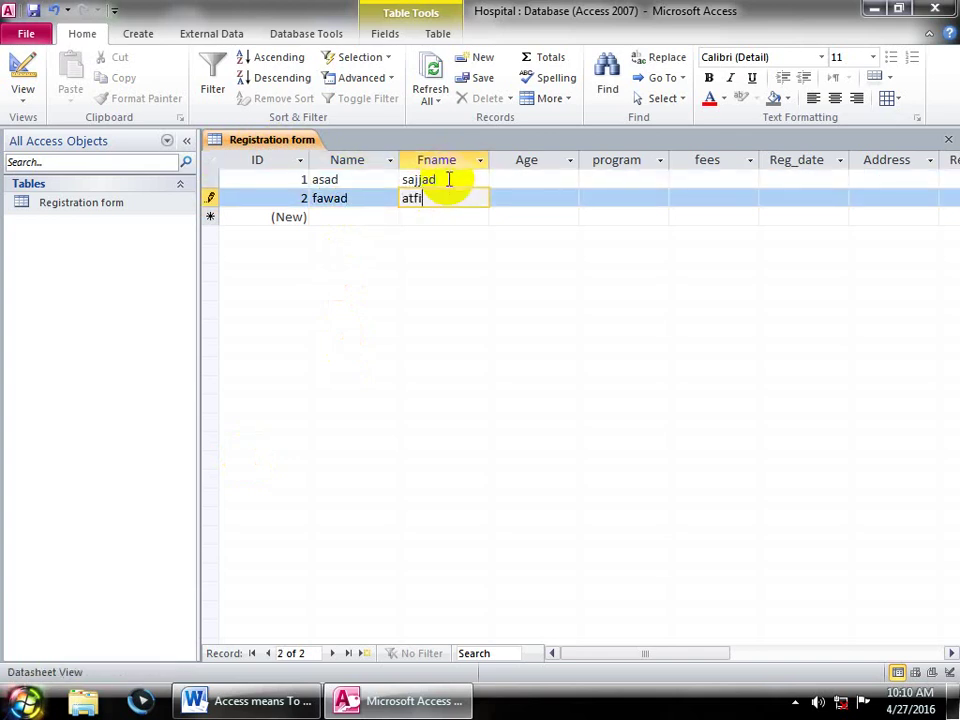
key(BackSpace)
key(BackSpace)
text(if)
Set the Age of the first record to 45
key(Up)
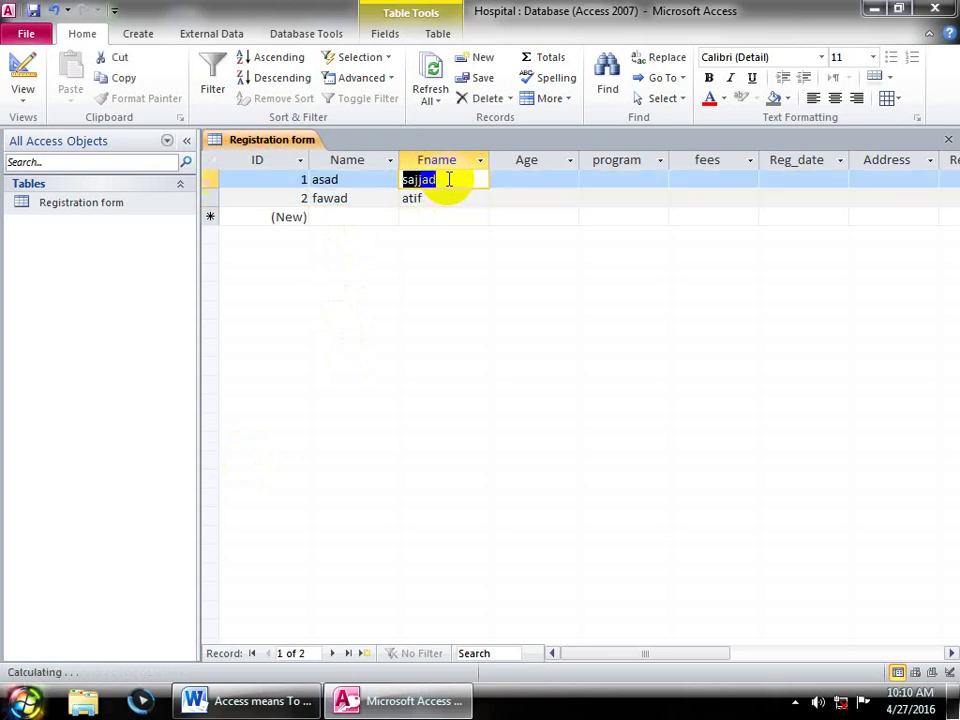
key(Tab)
text(45)
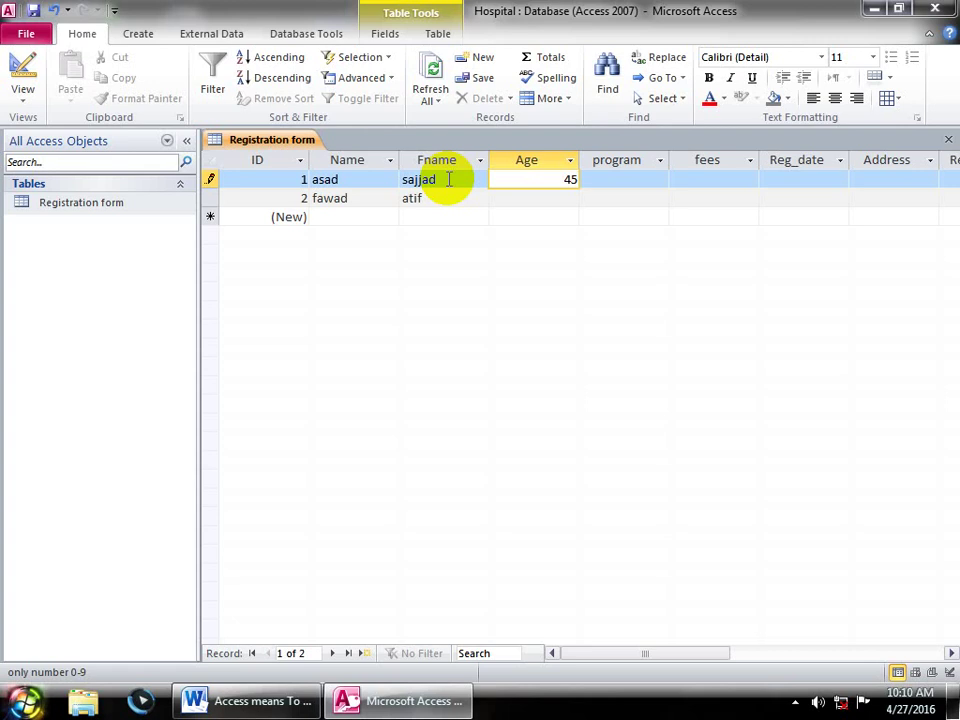
Try to store non-numeric characters after the 45 in the first record's Age field, and close the Access Help window
text(s\)
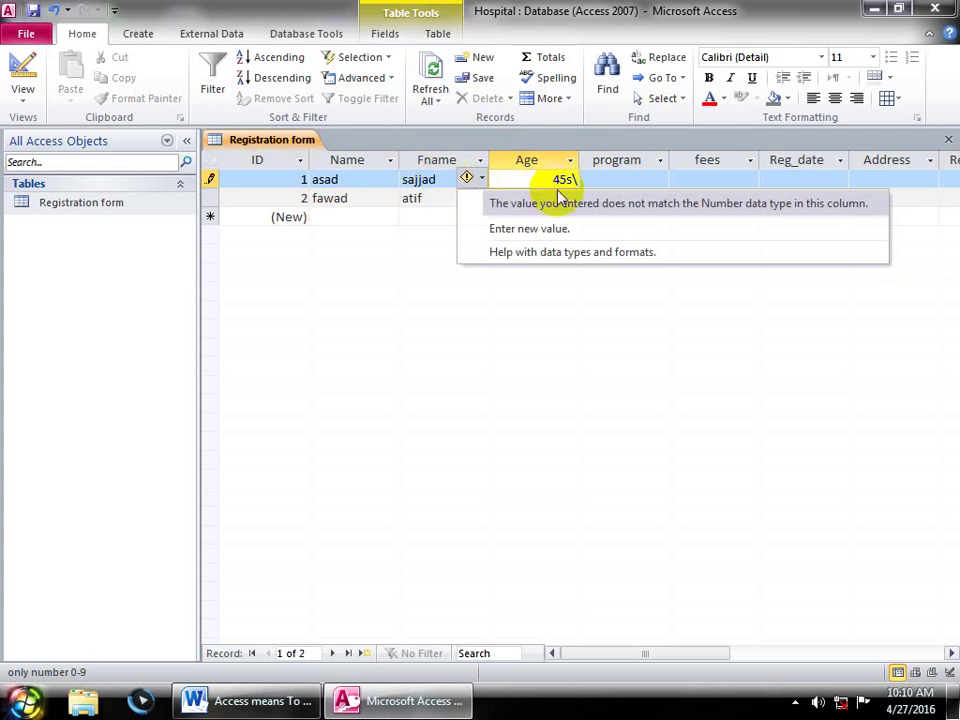
click(557, 186)
key(BackSpace)
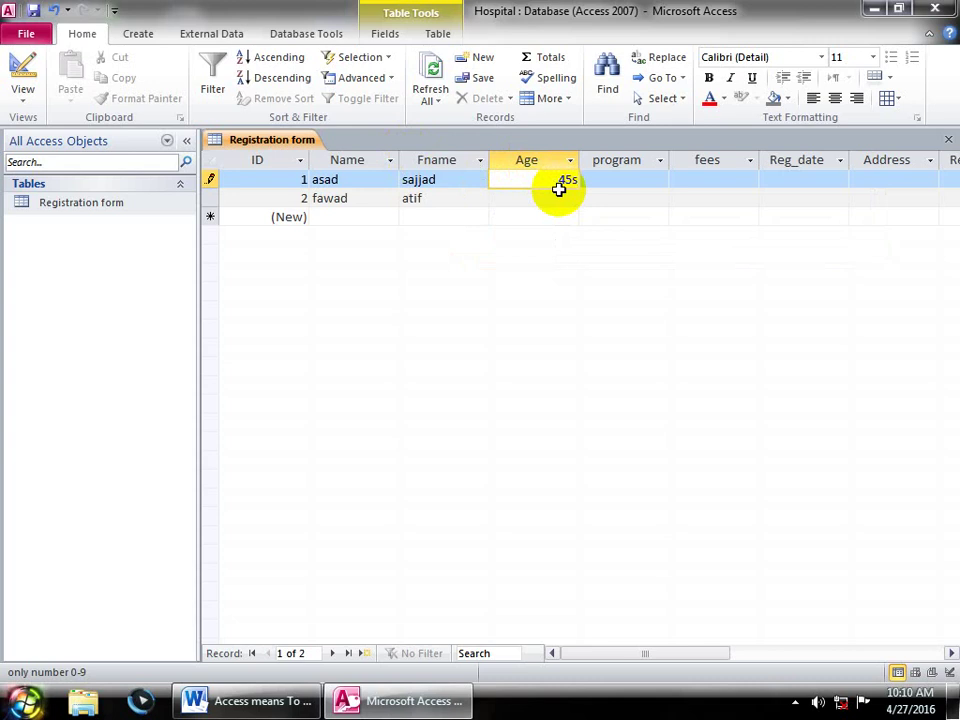
key(Return)
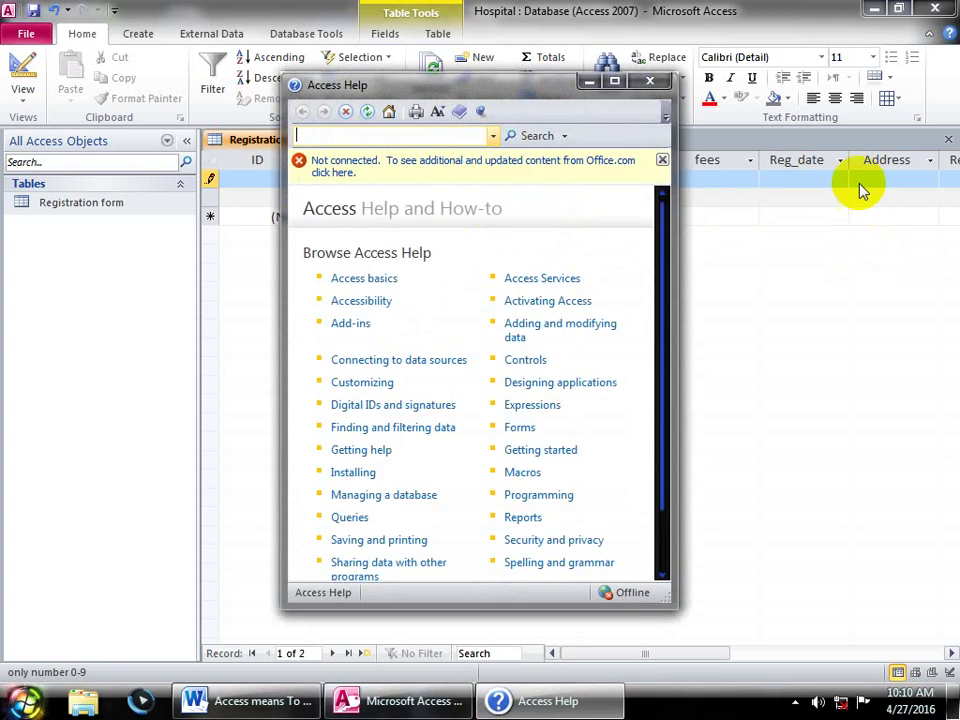
click(653, 86)
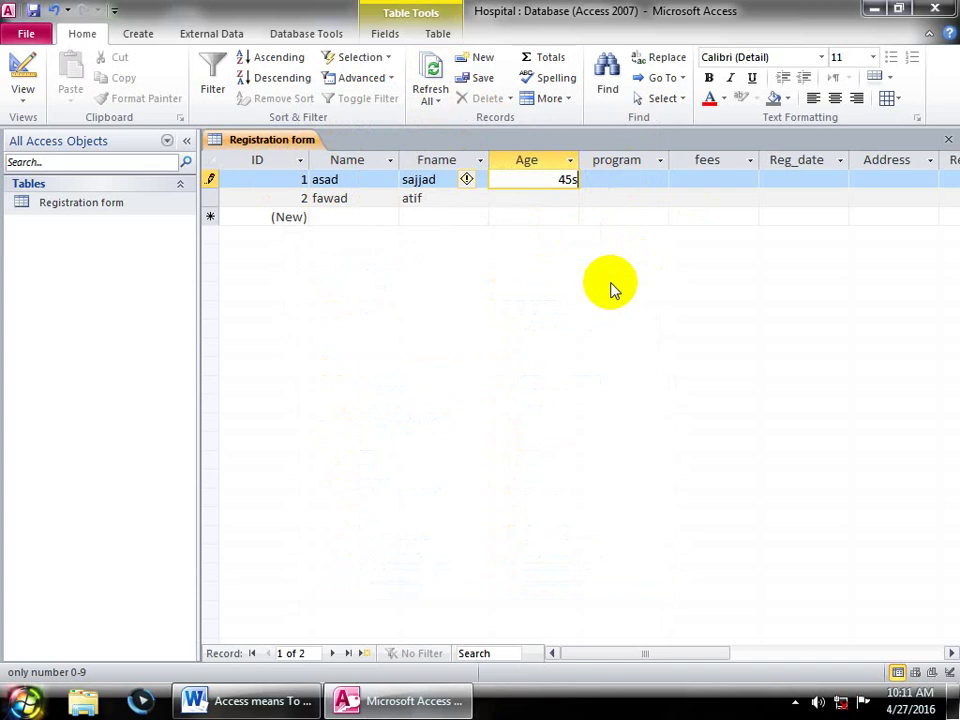
Launch Excel through the Windows Run dialog using the command excel
click(8, 704)
click(352, 606)
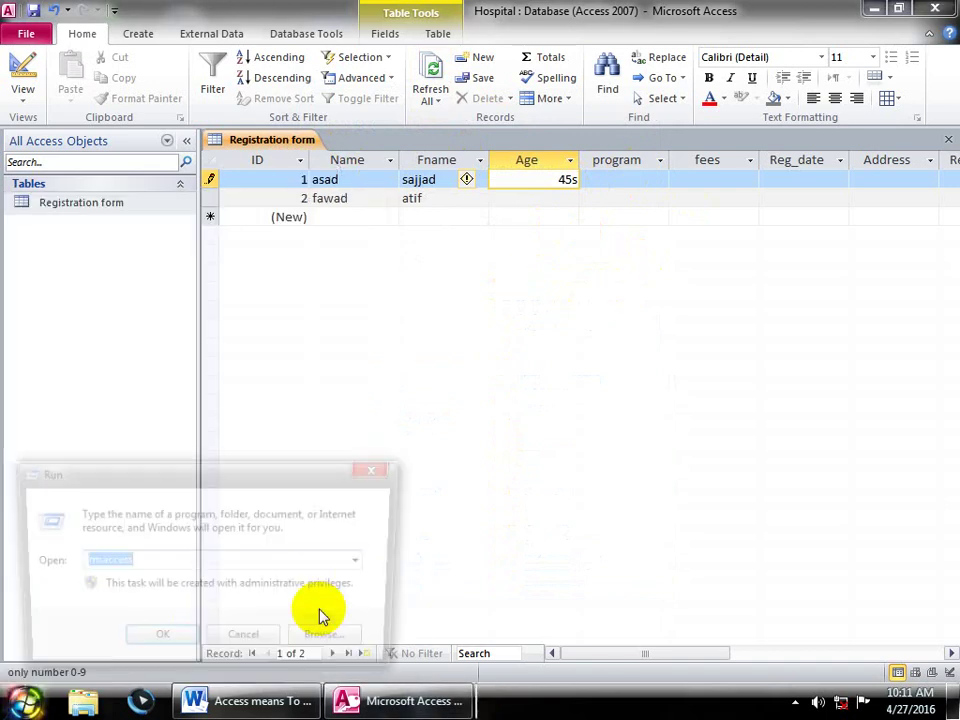
text(excel)
key(Return)
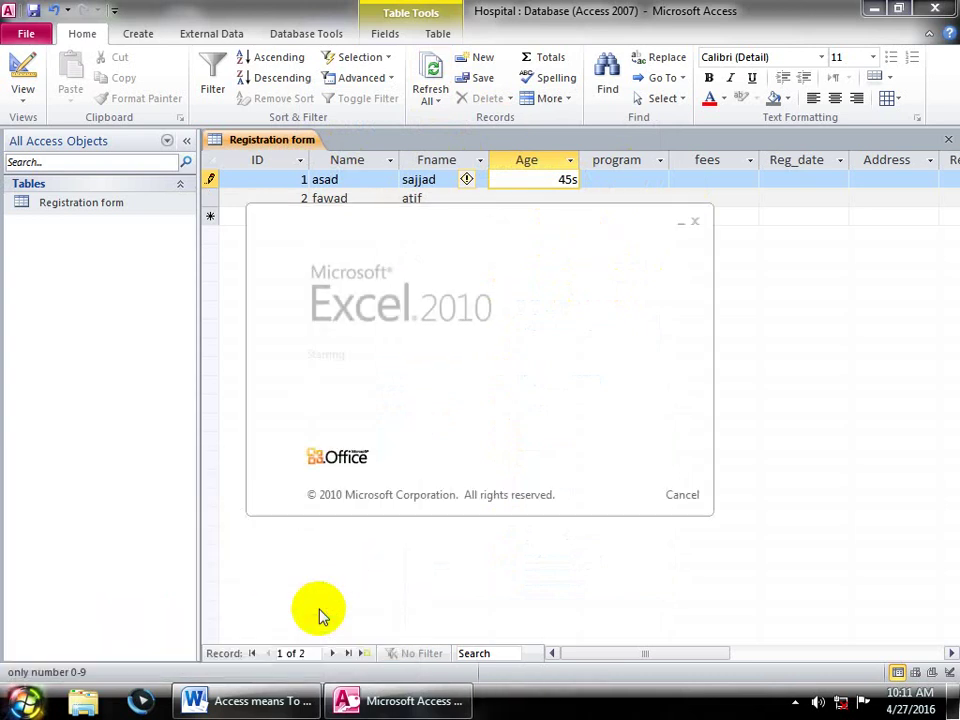
Enter the heading Age in cell C3 and a person's name as text below it in C4
key(Right)
key(Right)
key(Down)
key(Down)
text(Age)
key(Return)
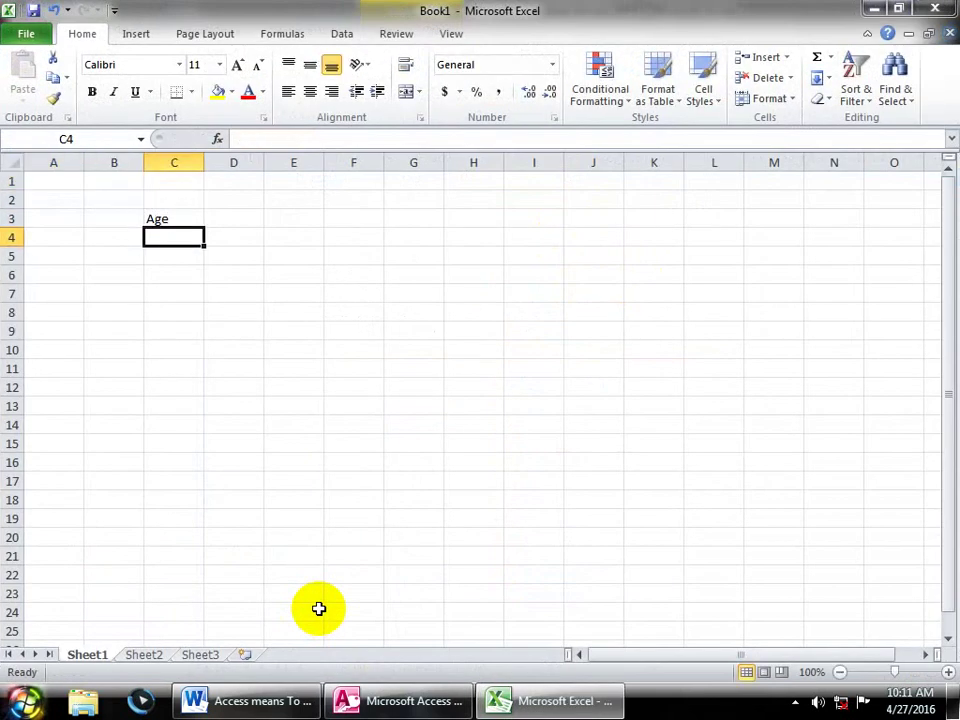
text(asad)
key(Return)
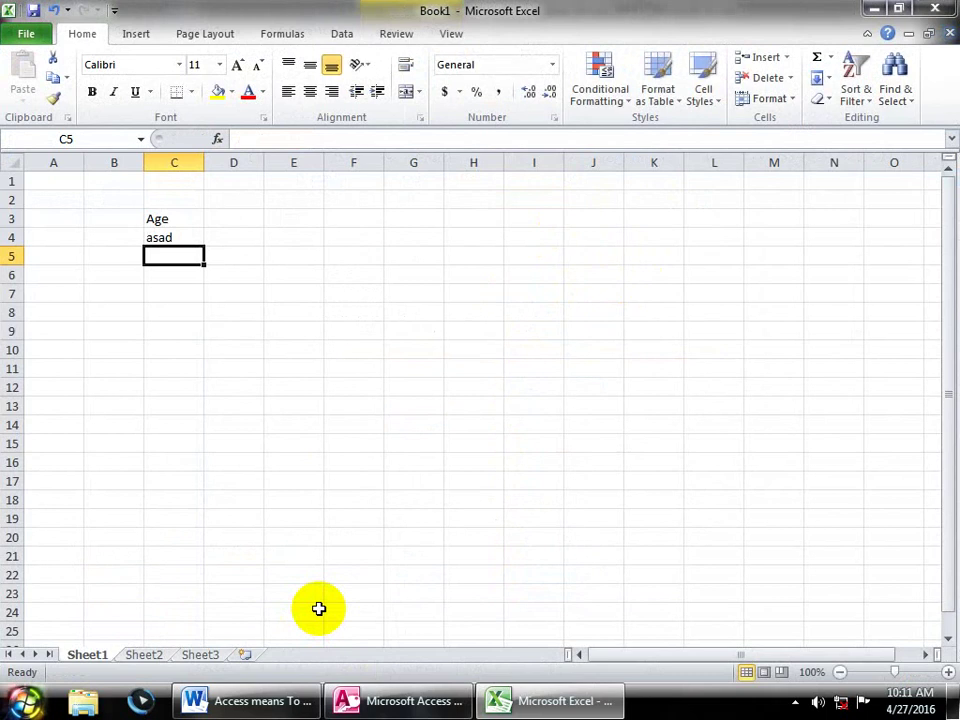
Switch back to Access, correct the first record's Age to 45, and fill in word as its program and 1000 as its fees
click(381, 703)
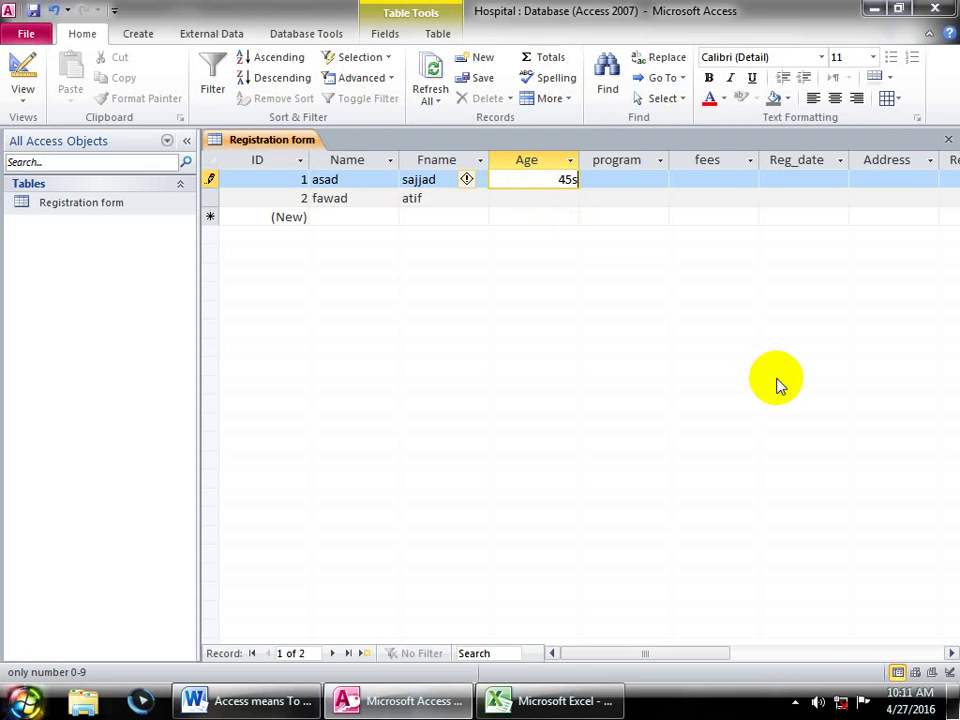
key(BackSpace)
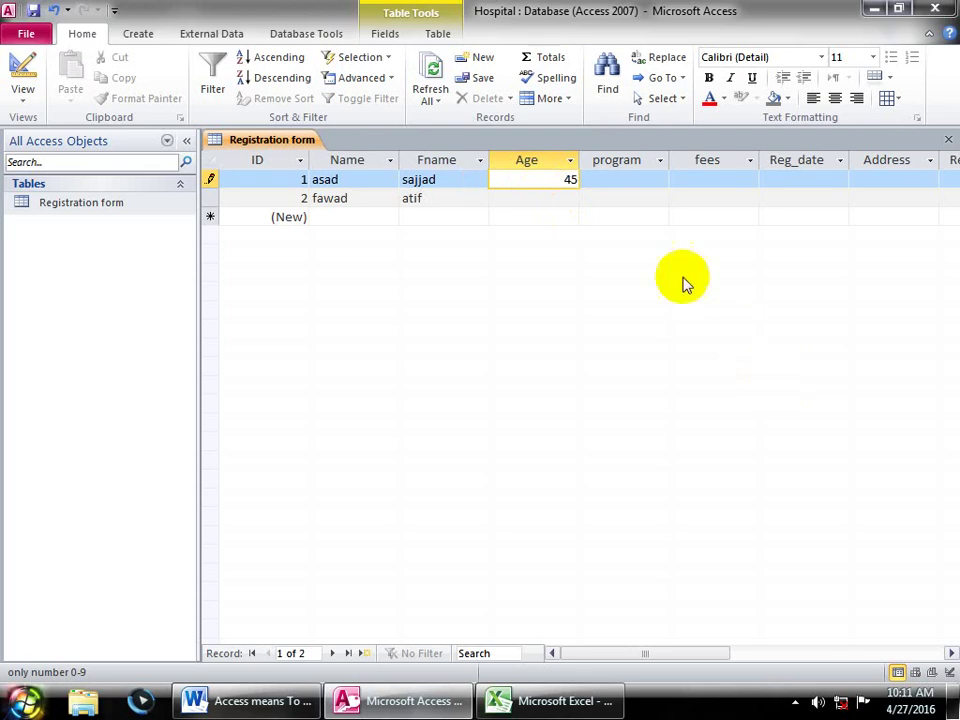
click(620, 179)
text(word)
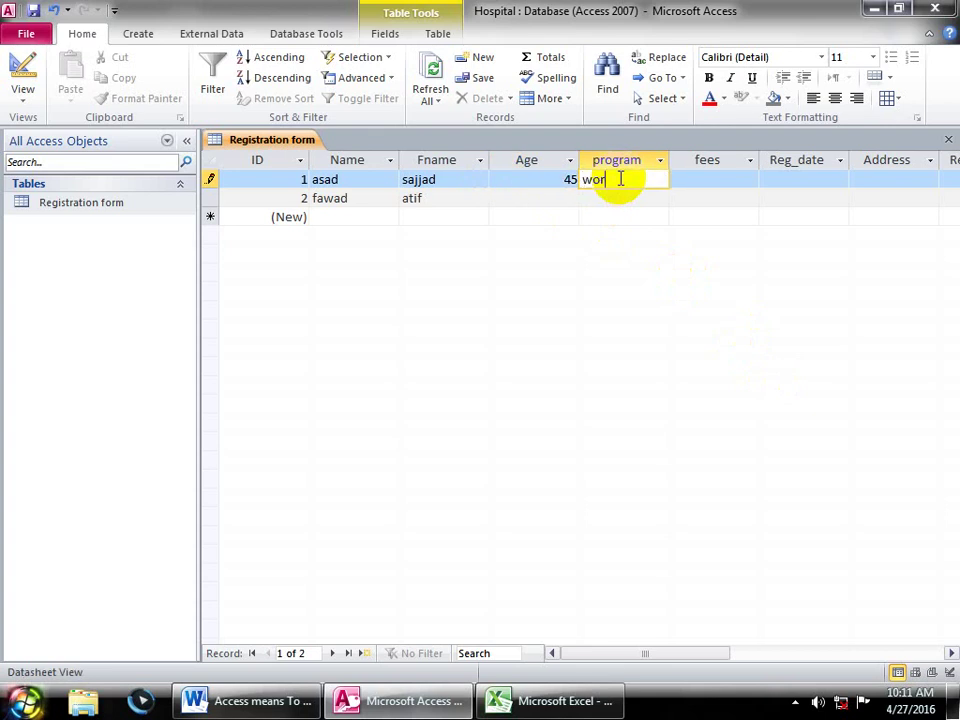
key(Tab)
text(1000)
key(Tab)
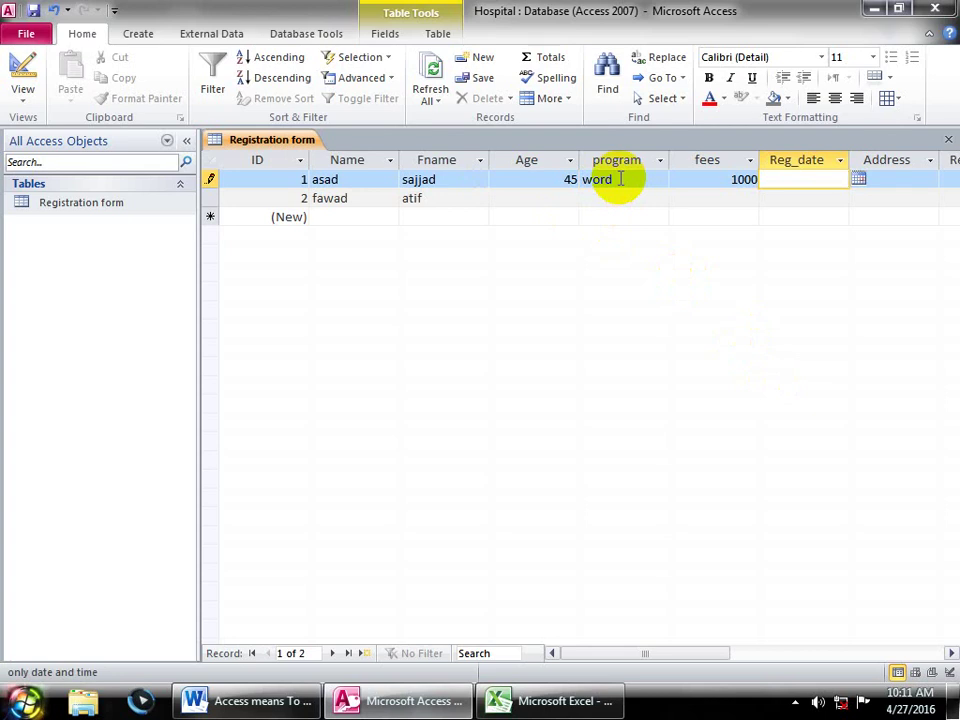
Fill in the first record's Reg_date with the current date 4/27/2016, its Address with the person's city, and its Reg_time with the current time
key(ctrl+semicolon)
key(Tab)
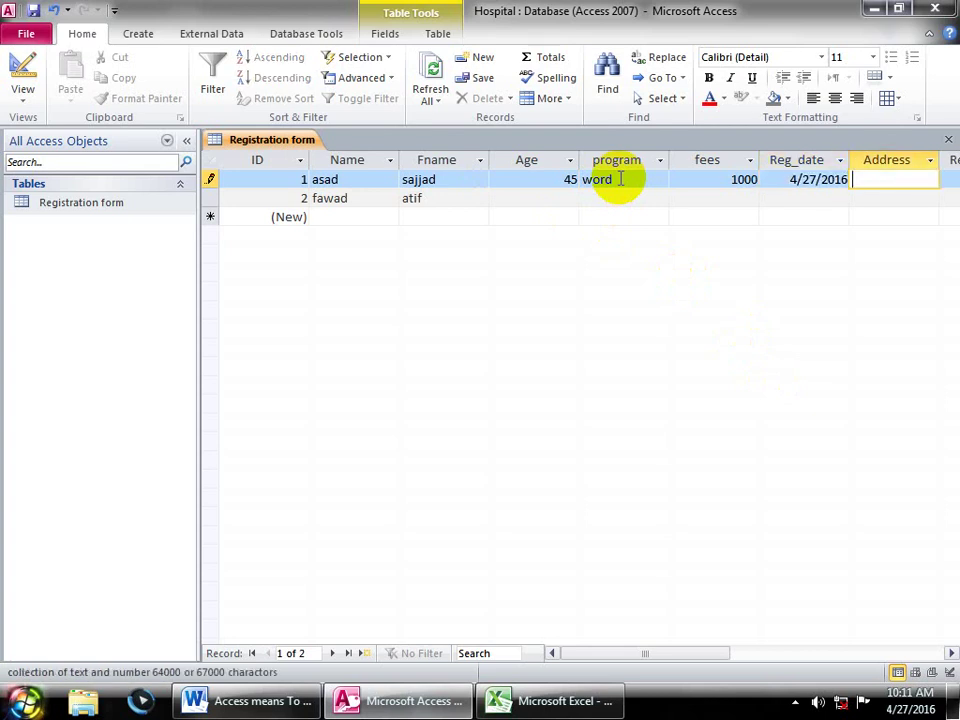
text(peshawar)
key(Tab)
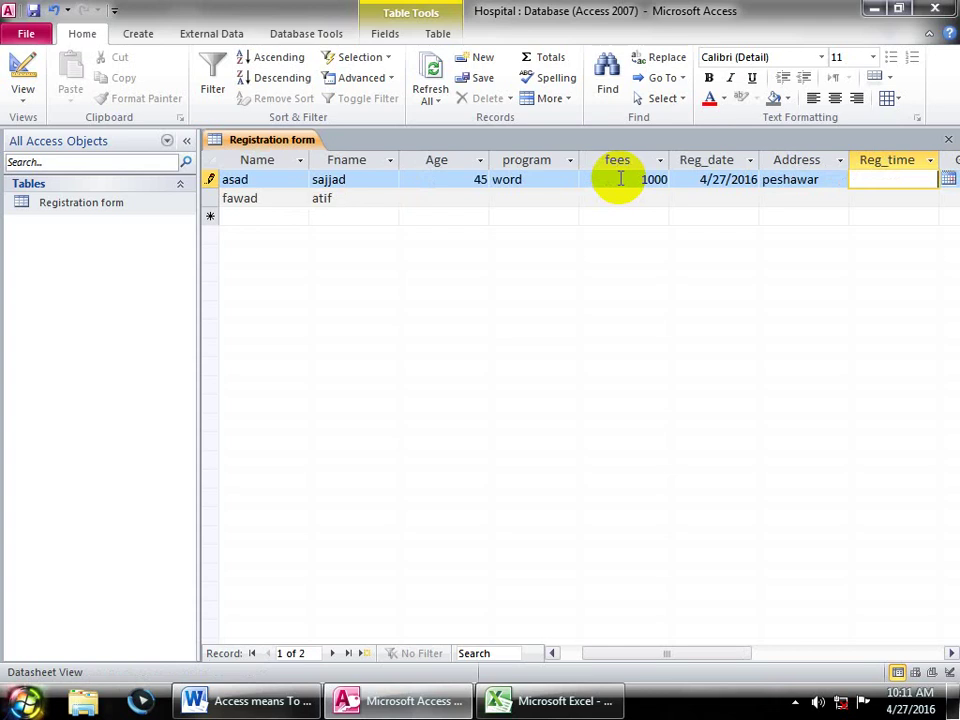
key(ctrl+shift+semicolon)
Choose Male from the lookup values for the first record's Gender and go to its Email field
click(951, 653)
click(951, 653)
click(951, 653)
click(716, 182)
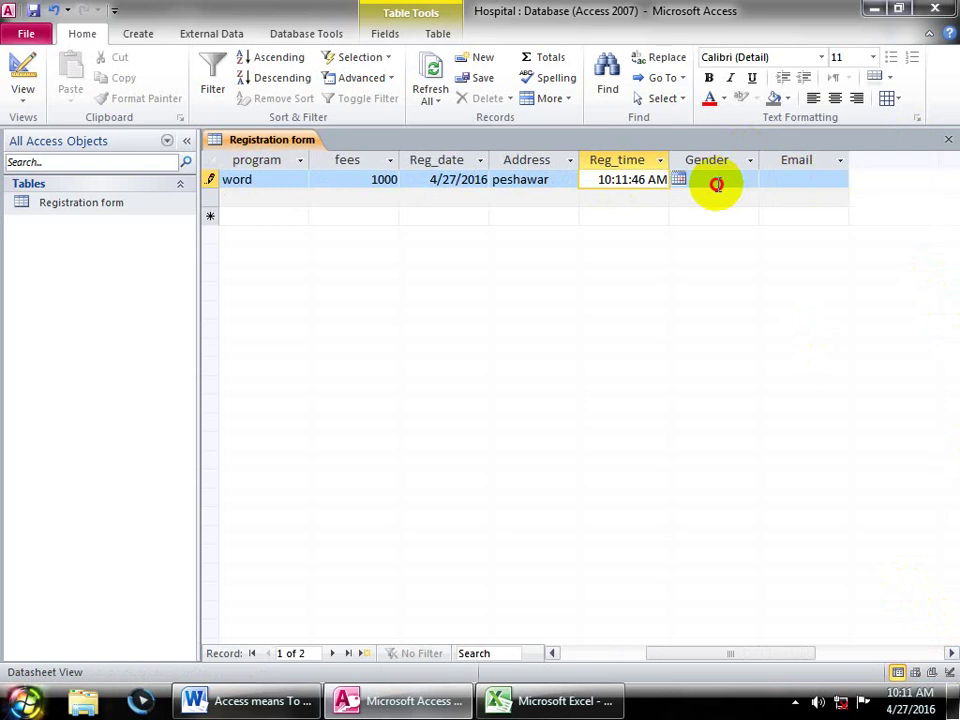
click(751, 181)
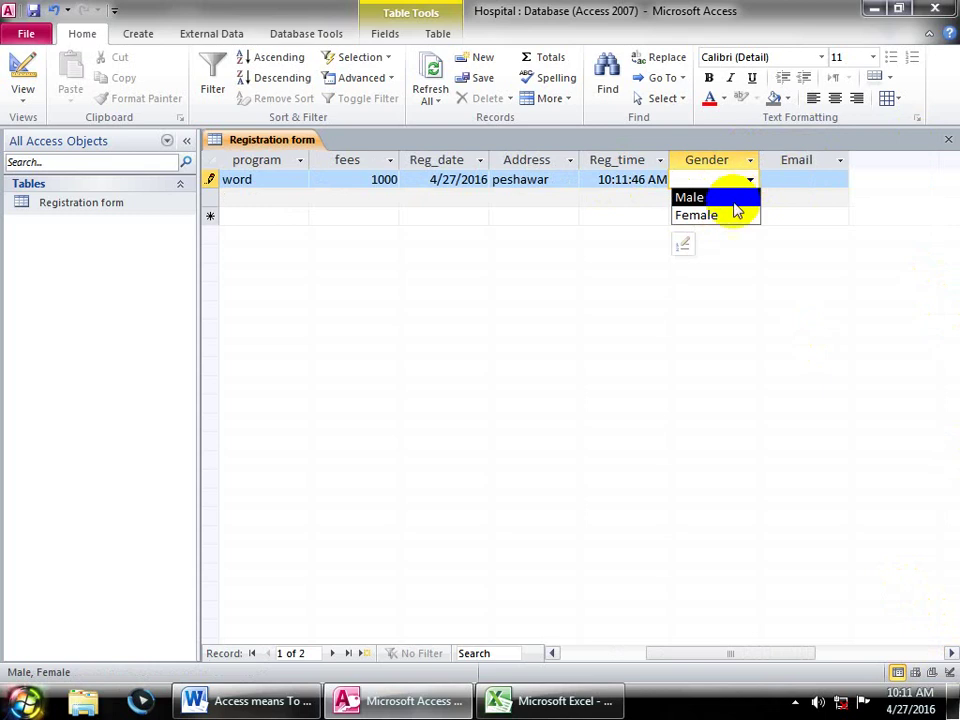
click(716, 198)
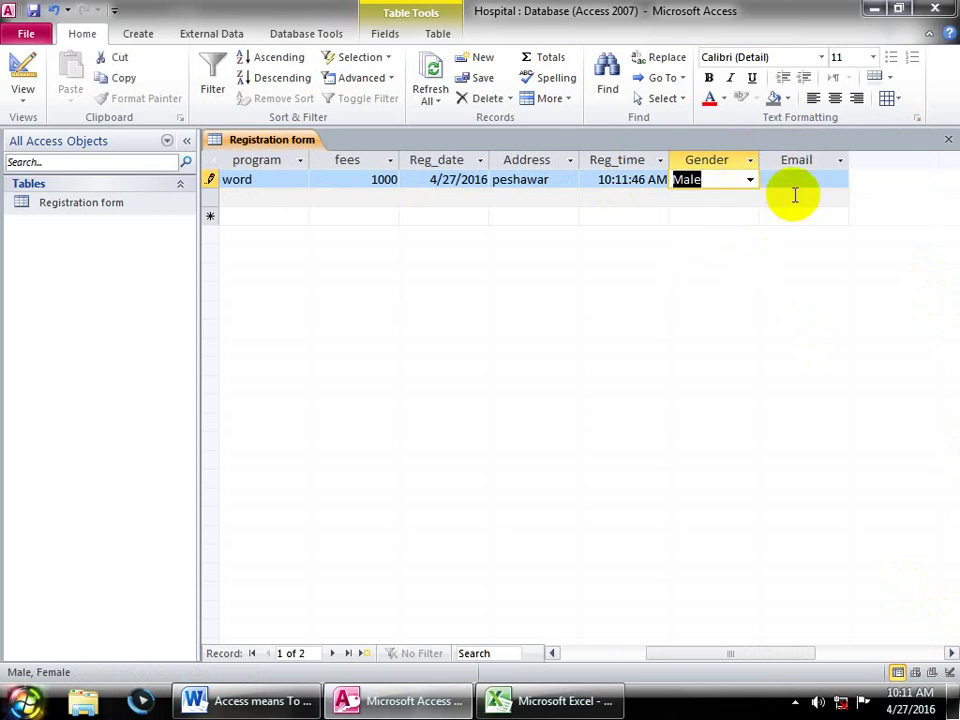
click(818, 179)
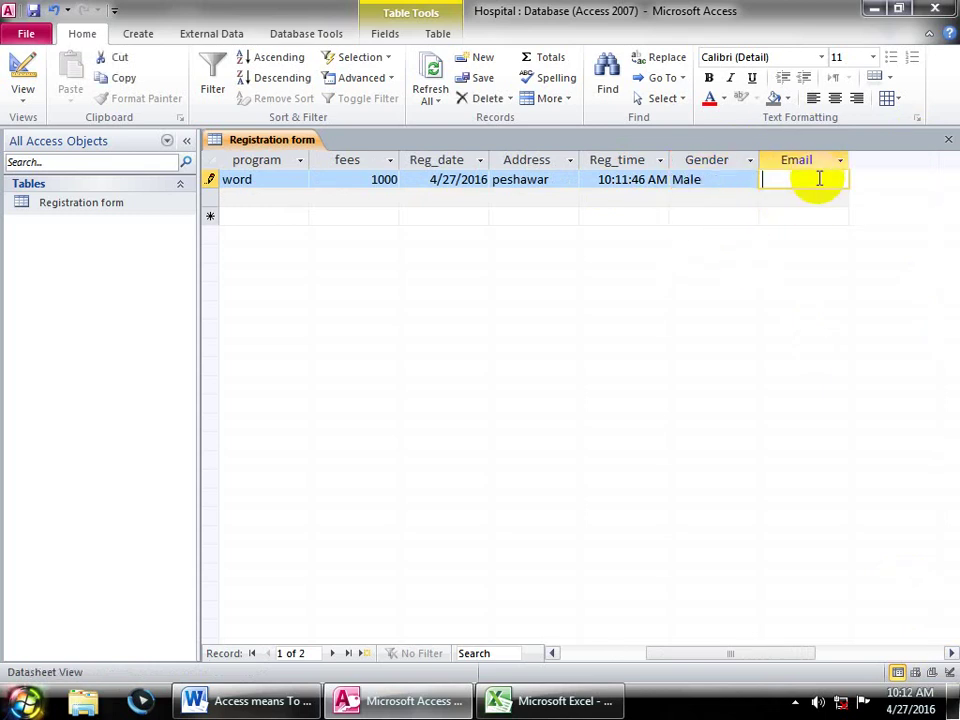
text(www.f)
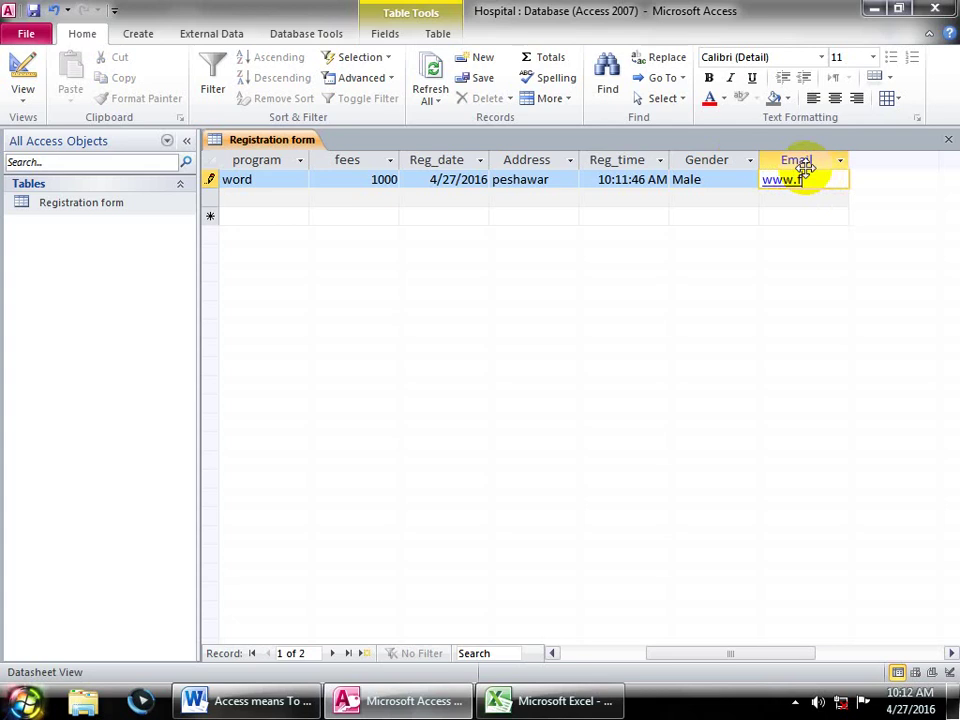
text(acebook.com)
click(944, 147)
click(946, 142)
double_click(75, 205)
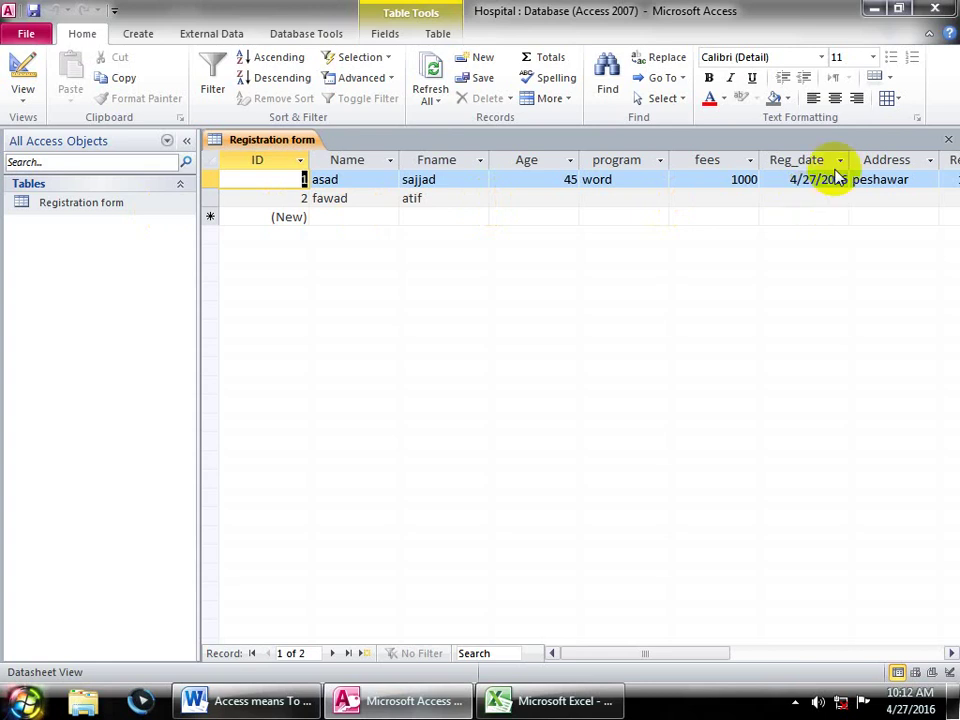
click(948, 139)
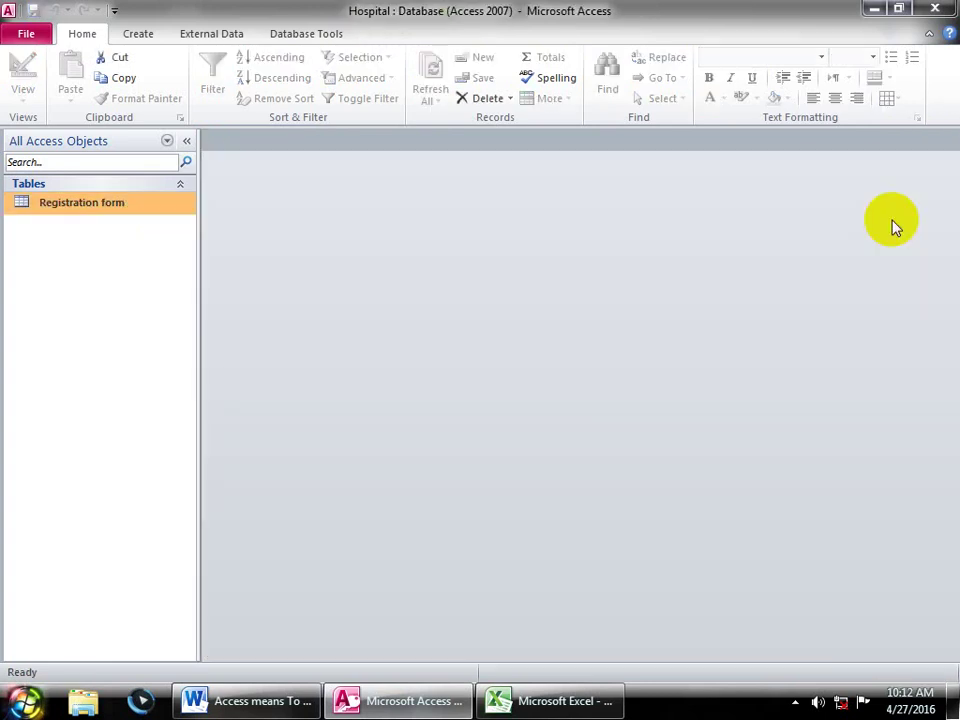
Create a new table in Design view and add an ID field with the AutoNumber data type
click(150, 35)
click(129, 98)
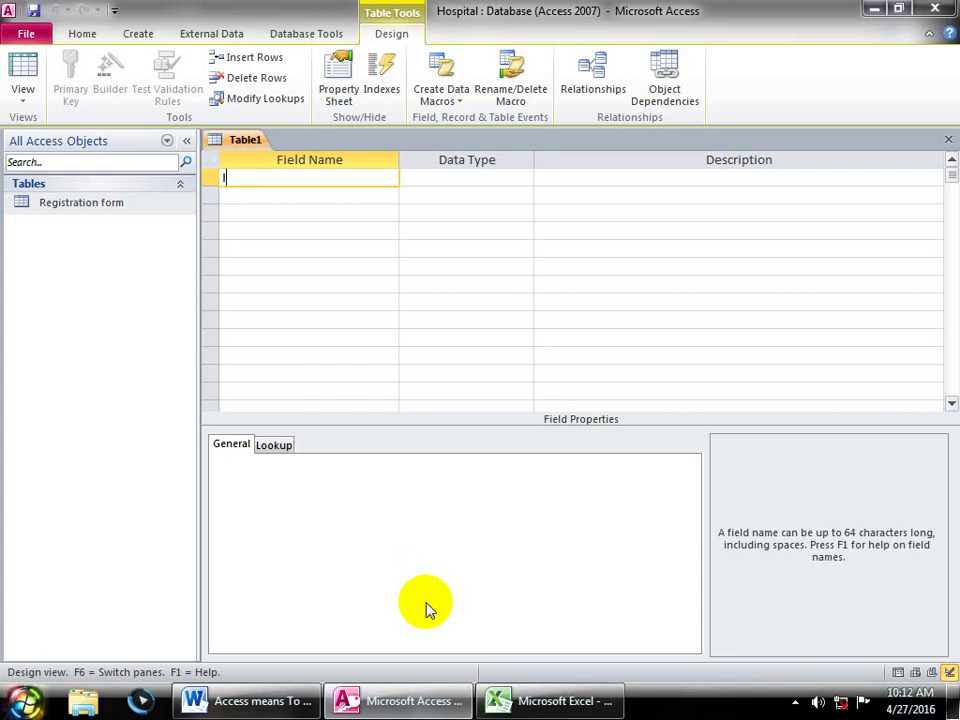
text(ID)
key(Tab)
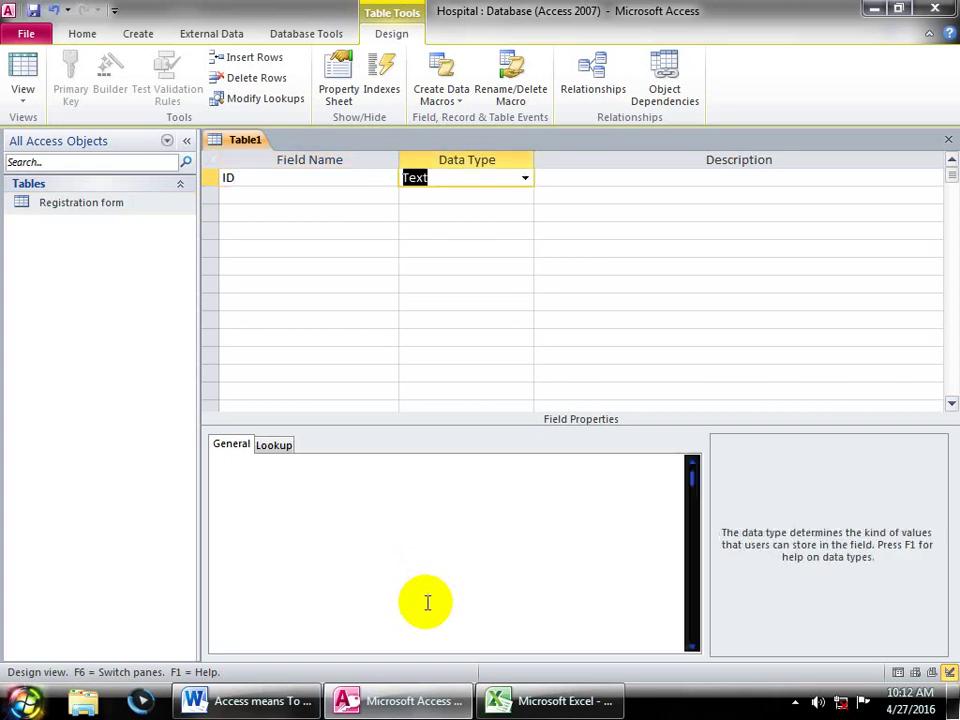
text(autoNumber)
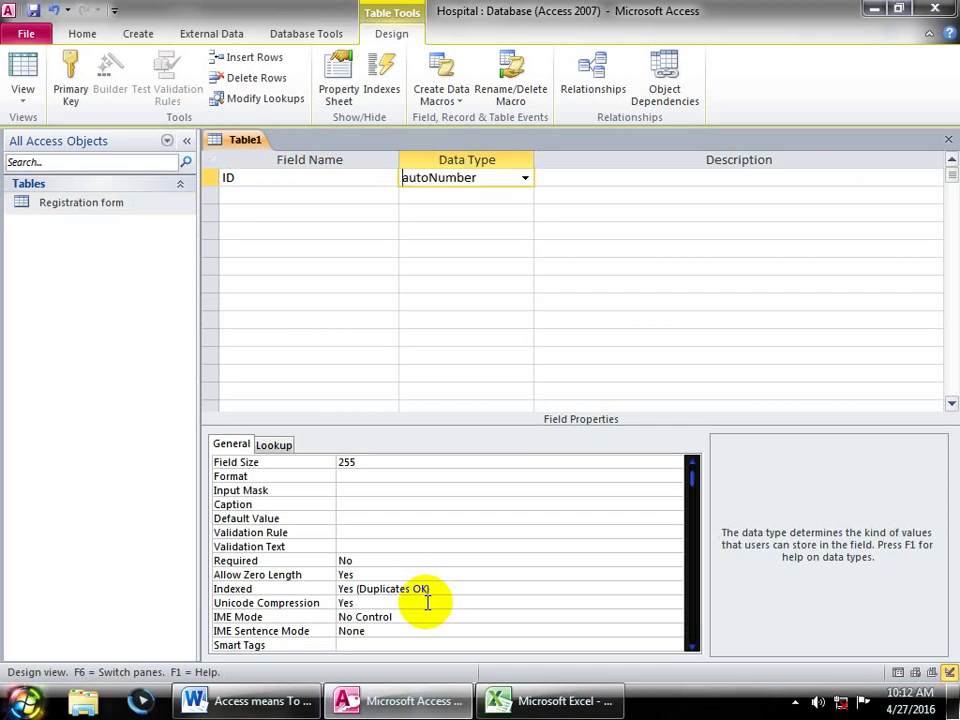
key(Down)
key(Left)
Add a Name field with the Text data type below ID, keeping the reserved word as its name
text(Name)
key(Tab)
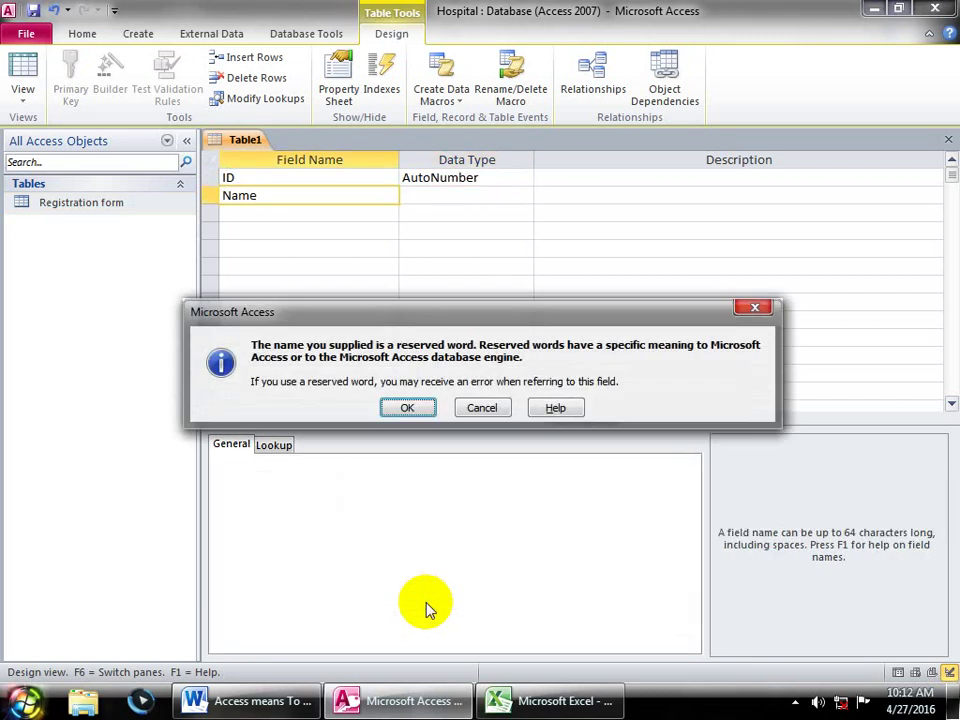
key(Return)
text(text)
key(Tab)
key(Left)
key(Down)
key(Left)
Add an Fname field with the Text data type below the Name field
text(Fane)
text(name)
key(Tab)
text(t)
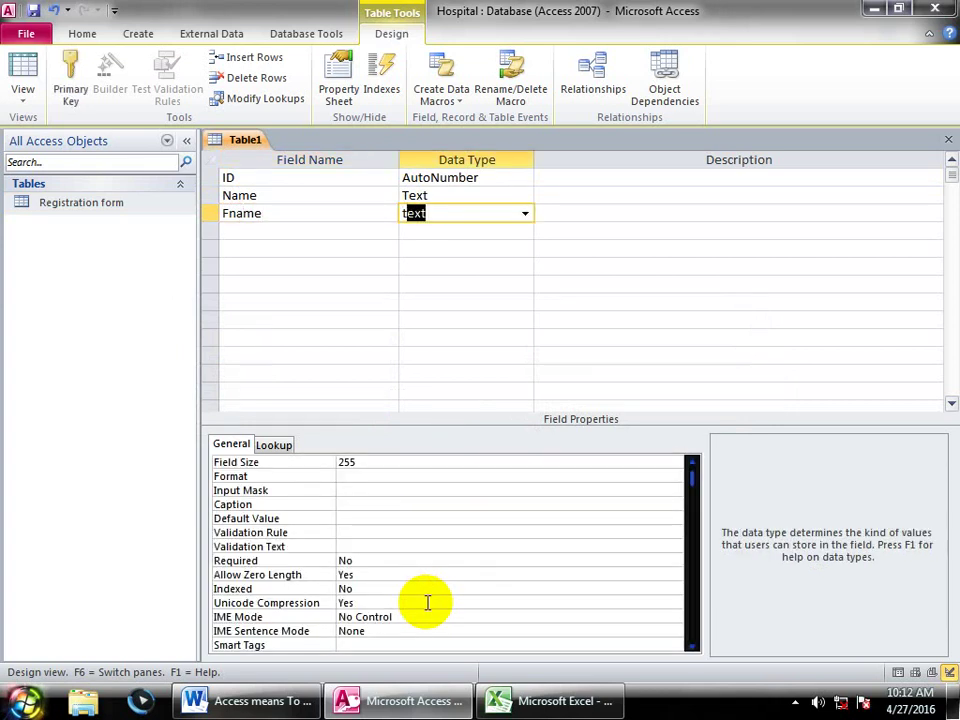
key(Down)
key(Left)
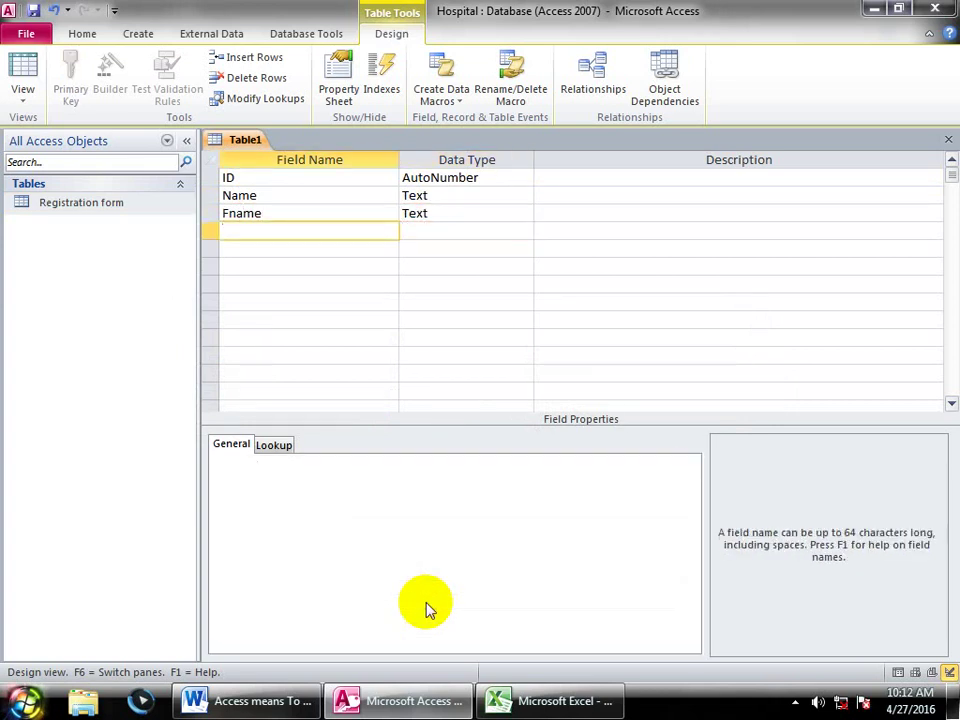
Add a Gender field and start the Lookup Wizard for it, choosing to type in the lookup values
key(BackSpace)
key(BackSpace)
text(Gender)
key(Tab)
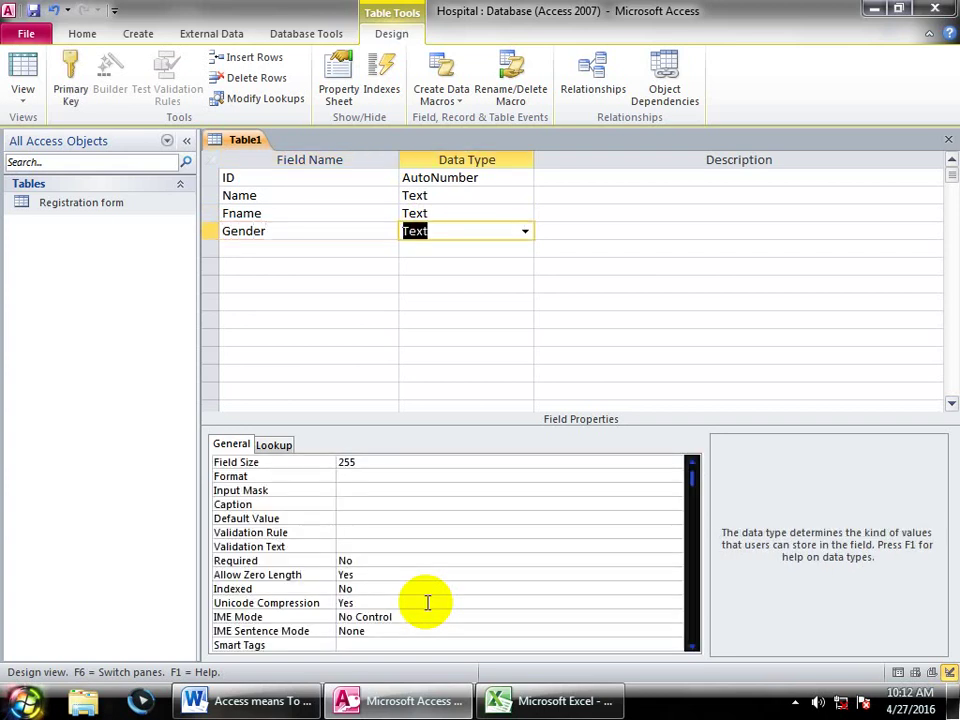
click(526, 234)
click(432, 444)
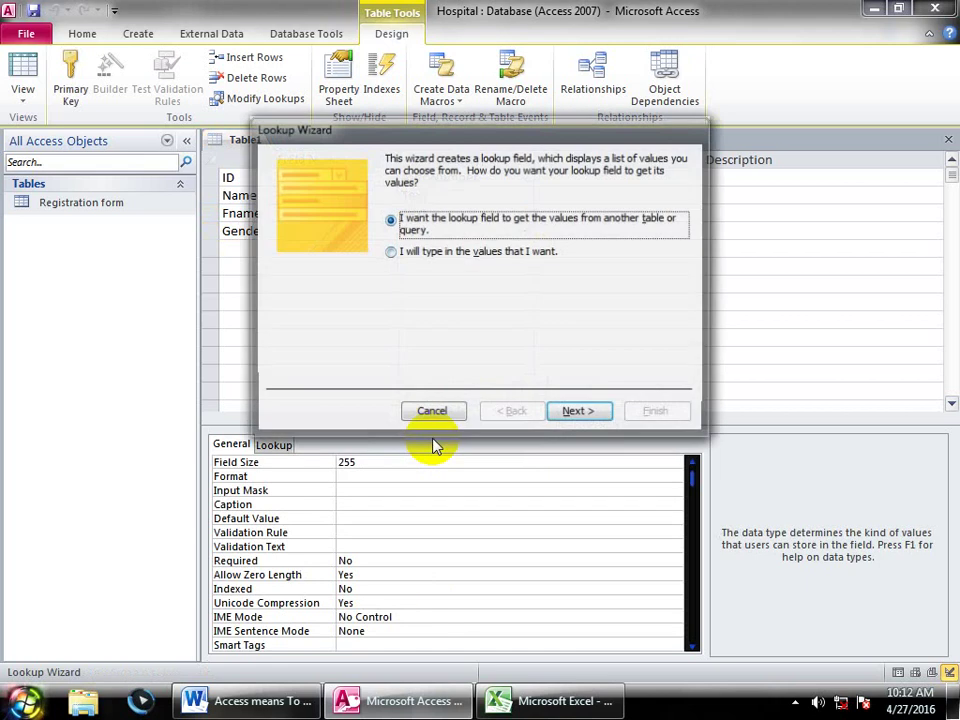
click(401, 254)
click(580, 411)
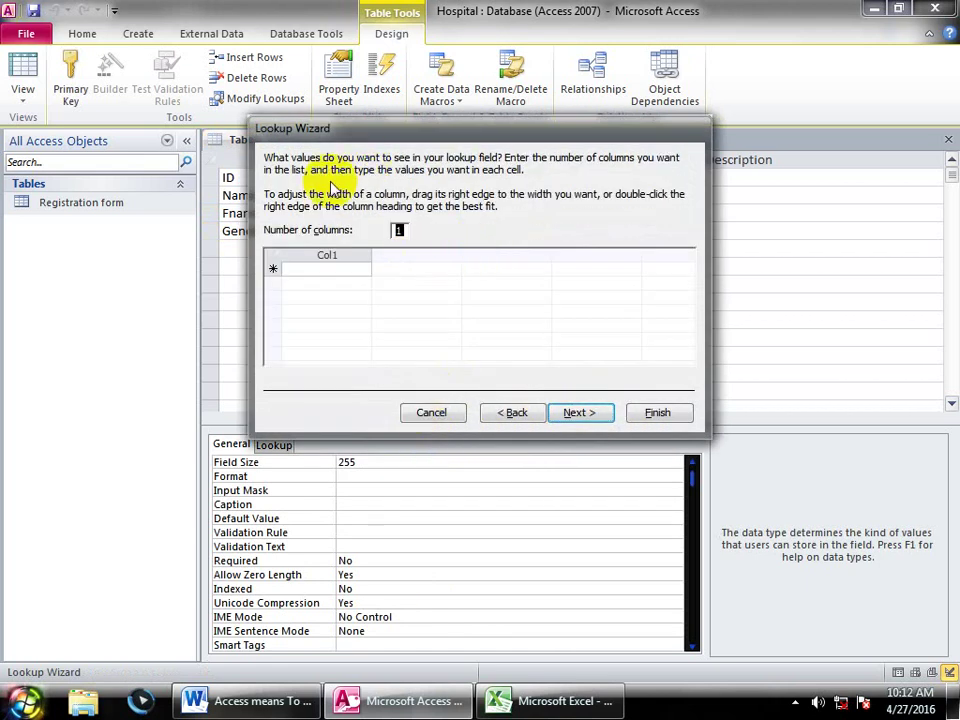
click(311, 268)
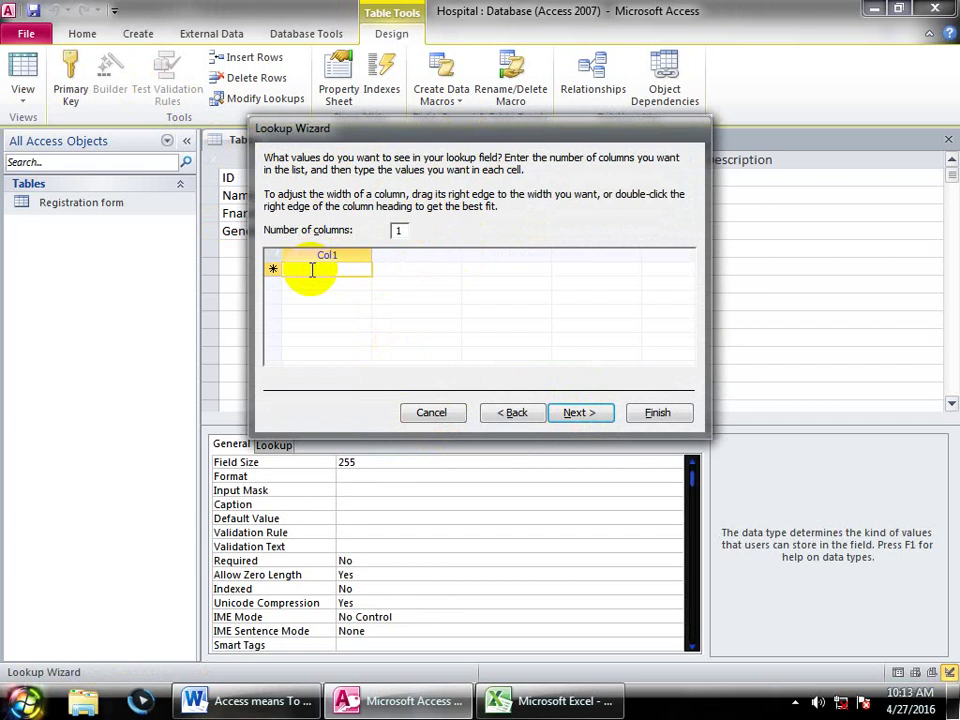
key(Return)
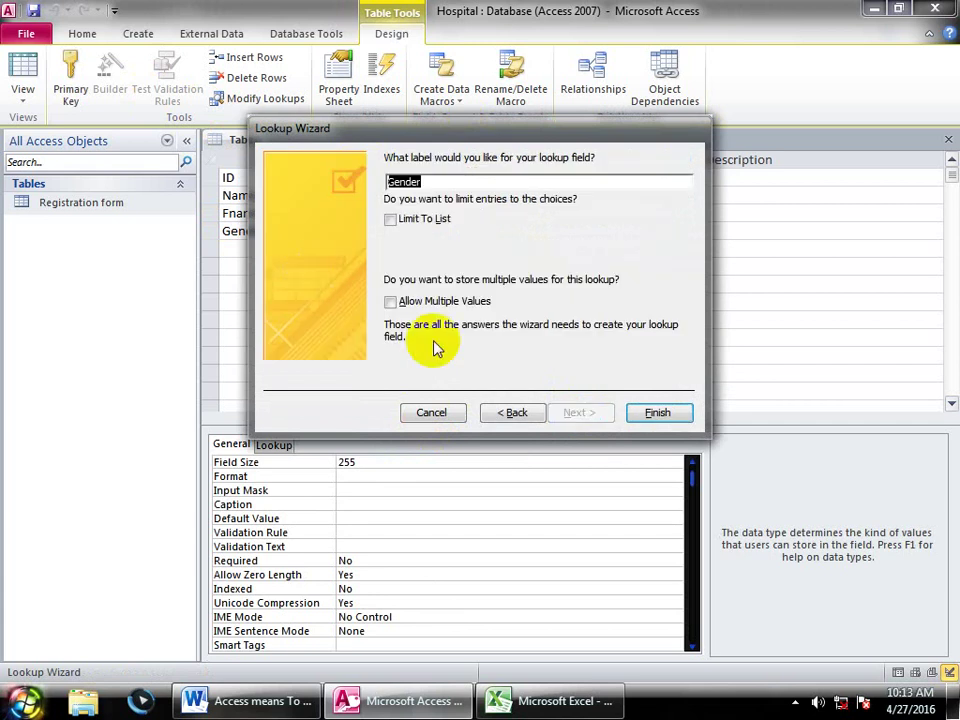
click(499, 413)
Enter Male and Female as the Gender lookup values in one column and complete the wizard with the label Gender
click(316, 271)
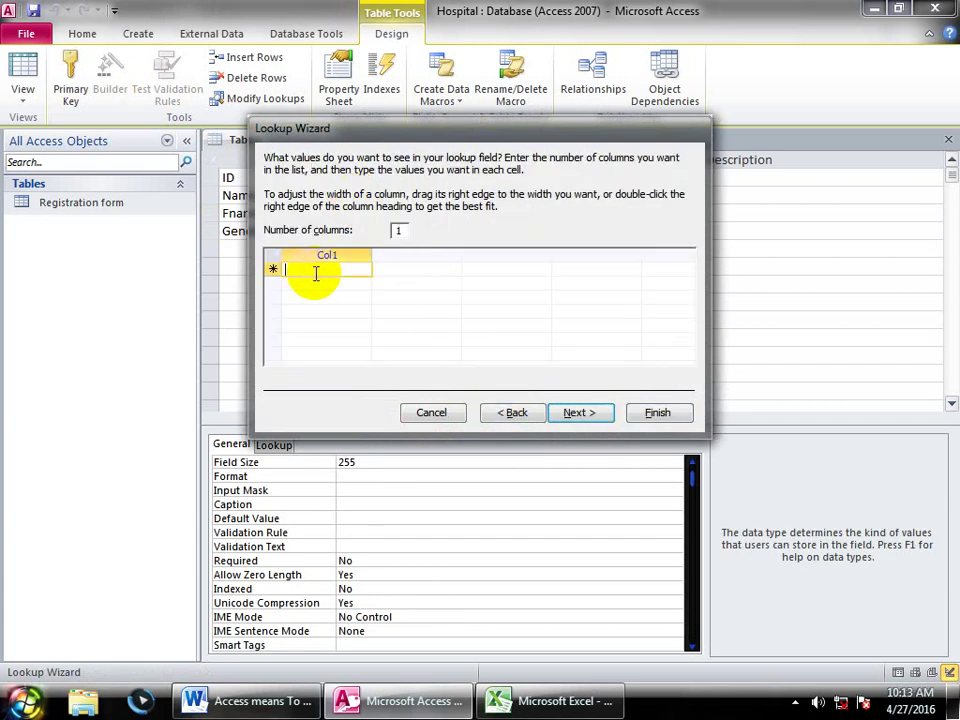
text(Male)
key(Return)
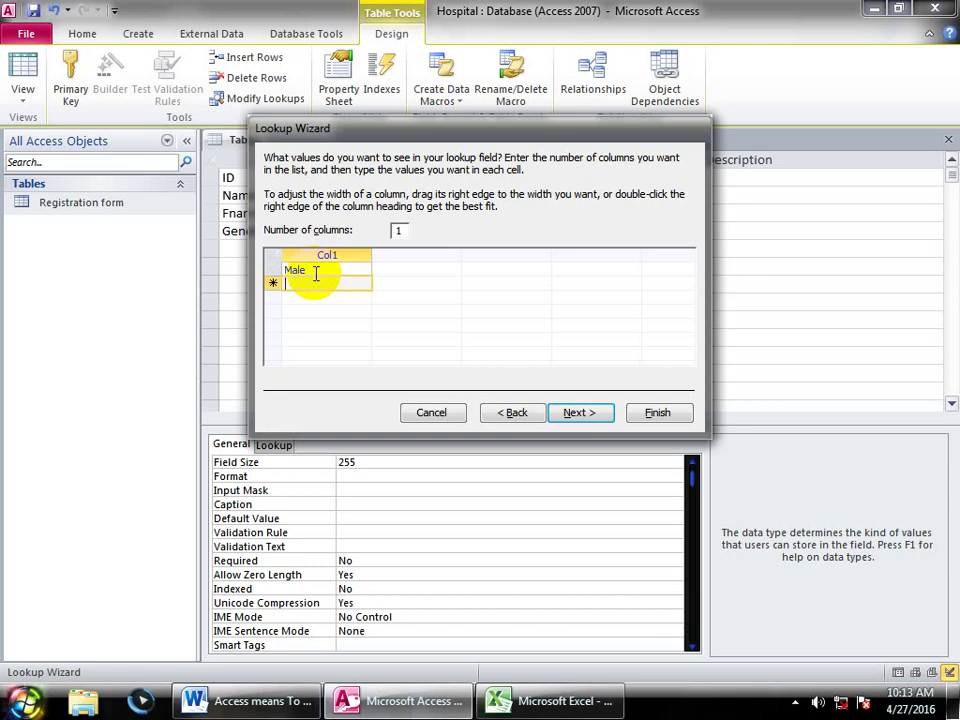
text(Female)
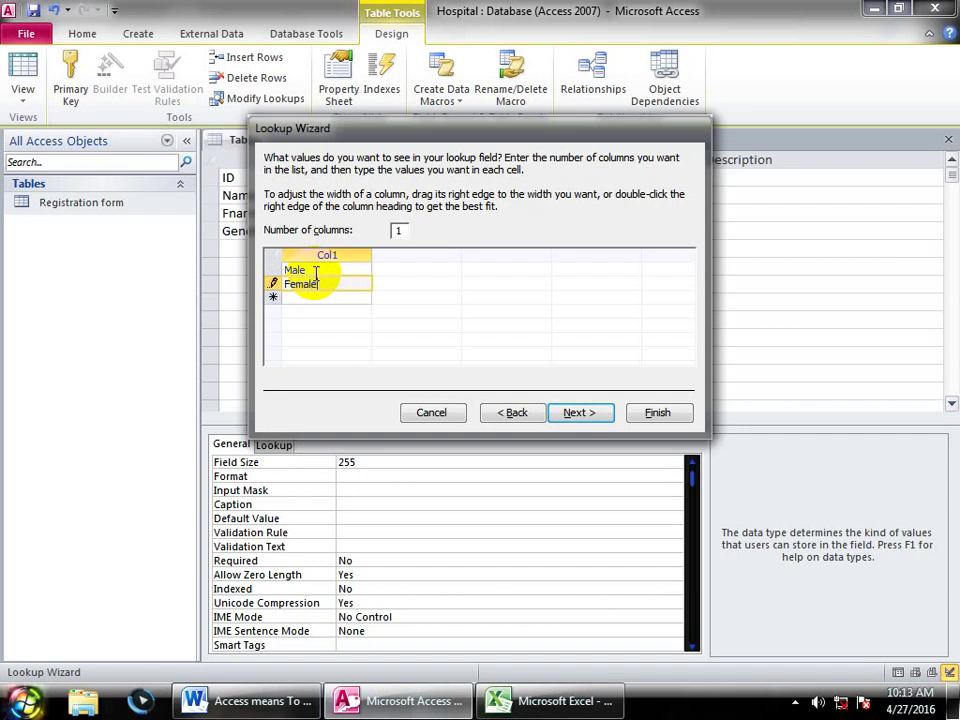
click(608, 413)
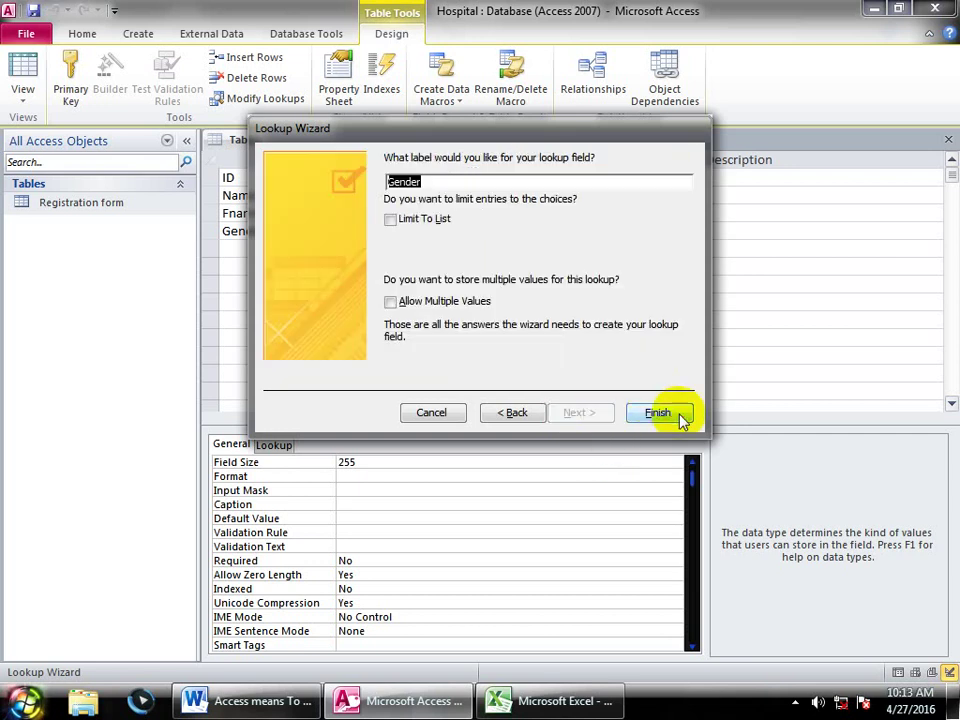
Add a REg_date field with the Date/Time data type below Gender
click(236, 246)
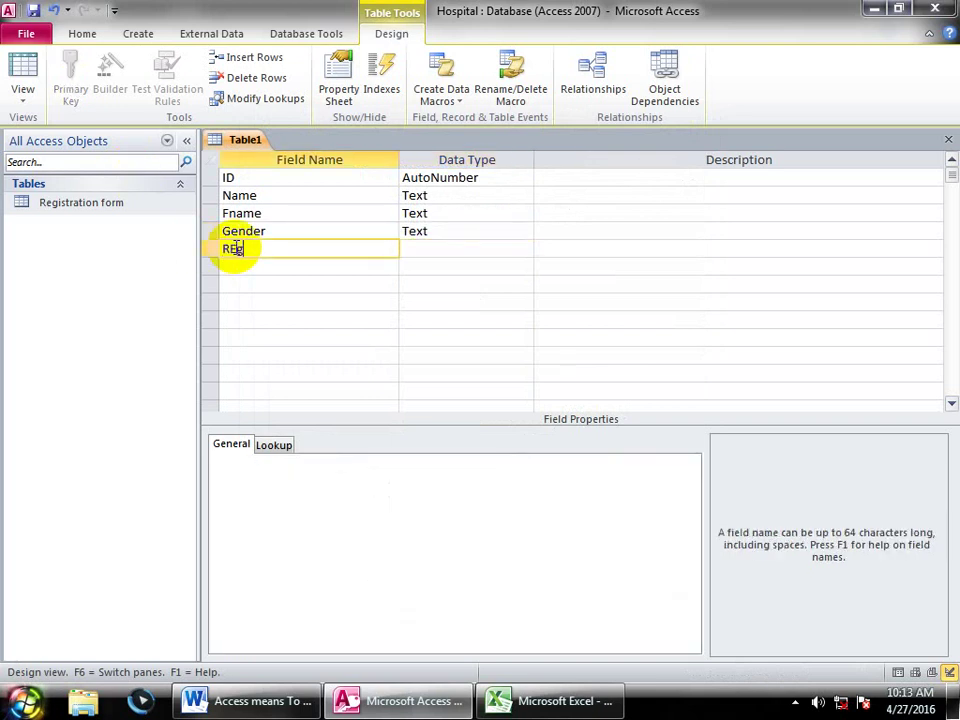
text(Reg_date)
drag(298, 248, 184, 246)
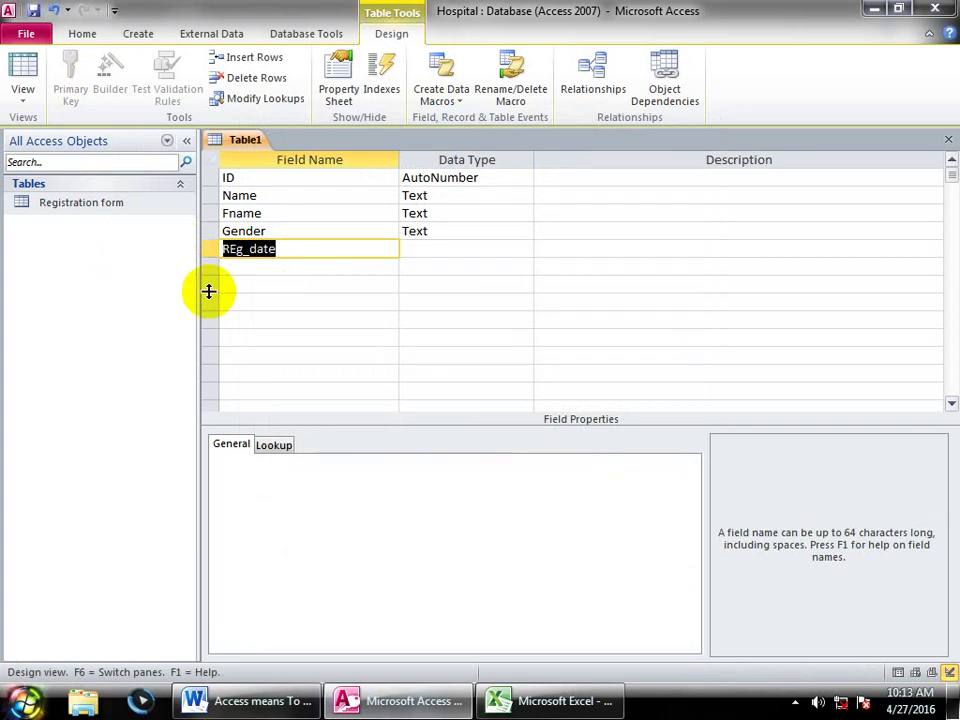
click(424, 249)
text(d)
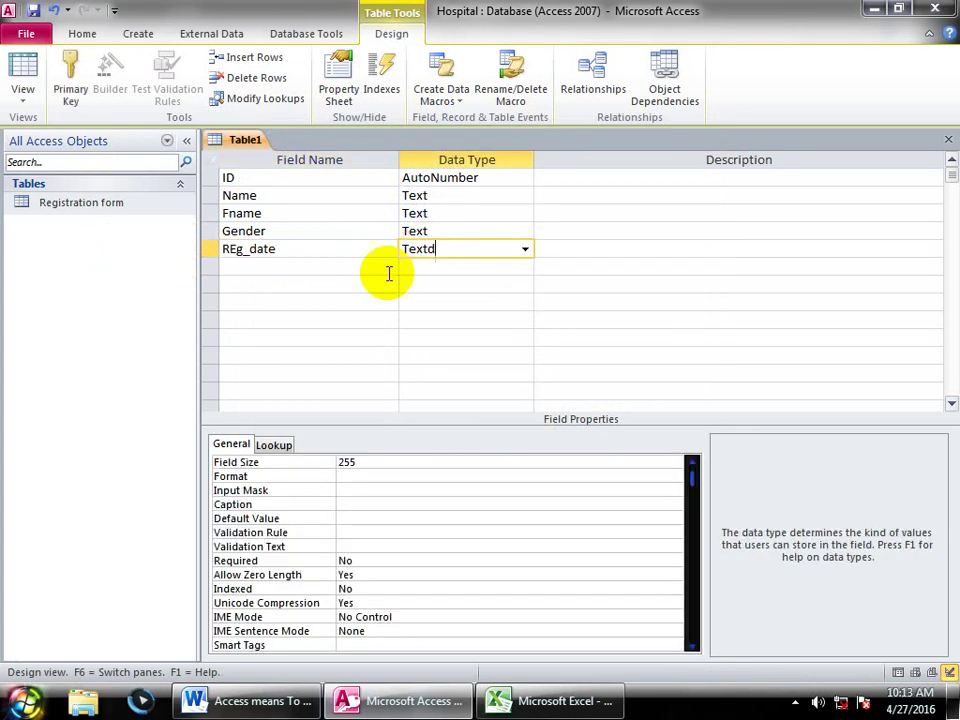
drag(458, 242, 319, 242)
text(date/Time)
Add a REg_time field with the Date/Time data type below REg_date
click(319, 265)
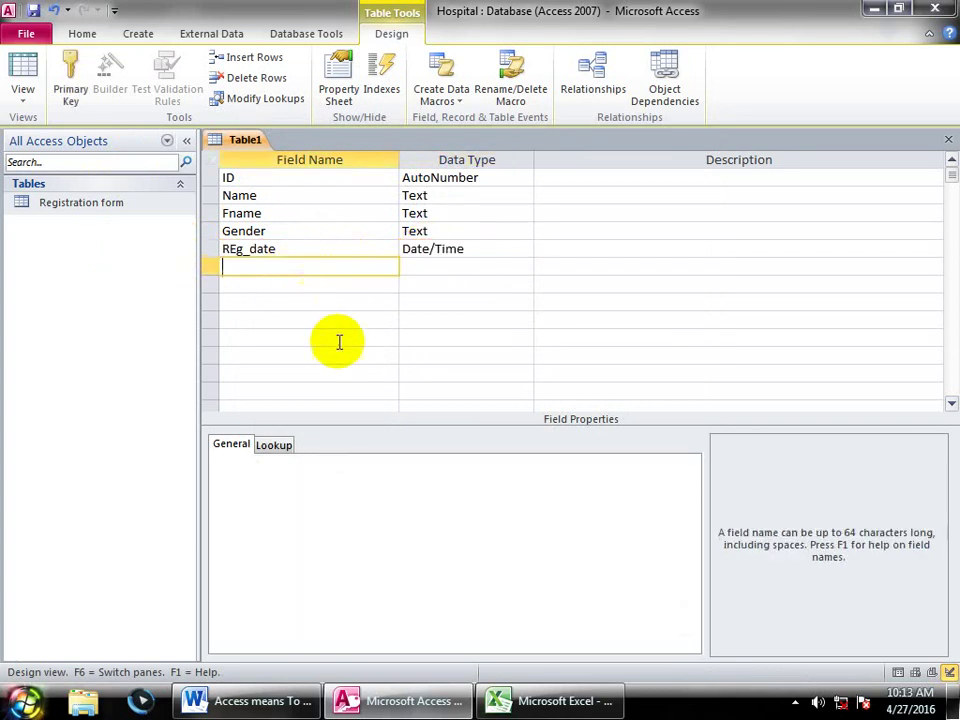
text(REg)
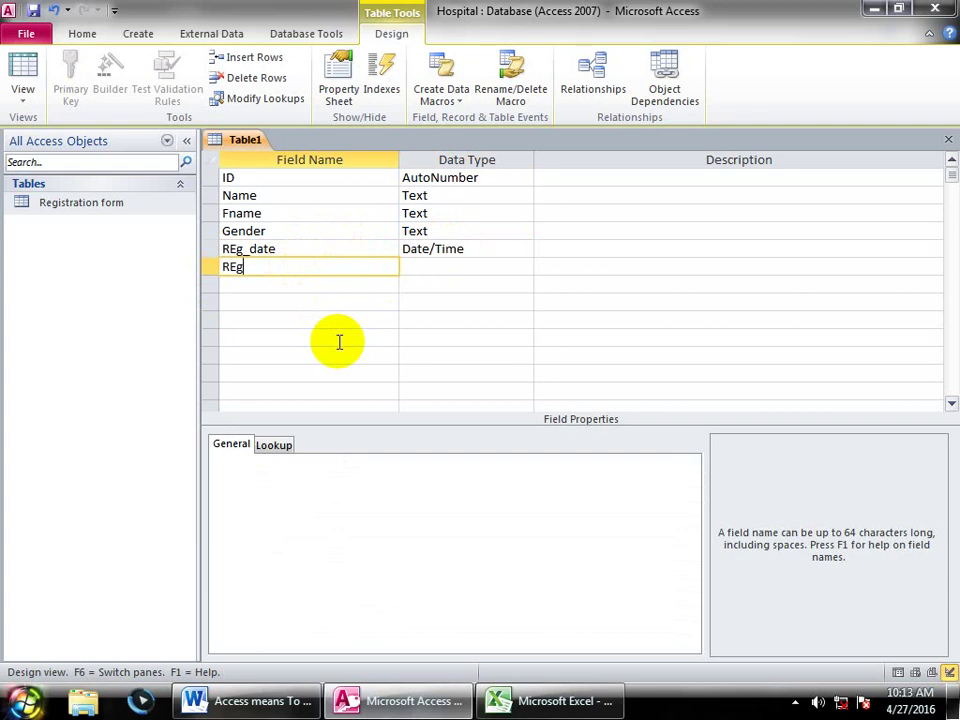
text(_time)
key(Tab)
text(d)
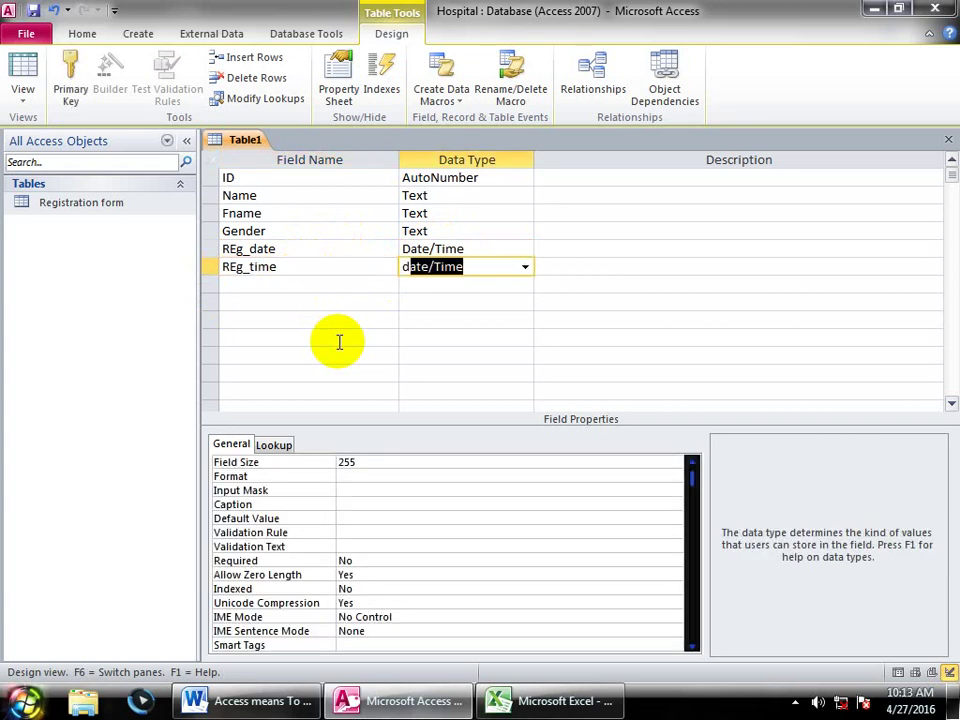
key(Tab)
key(Down)
key(Left)
key(Left)
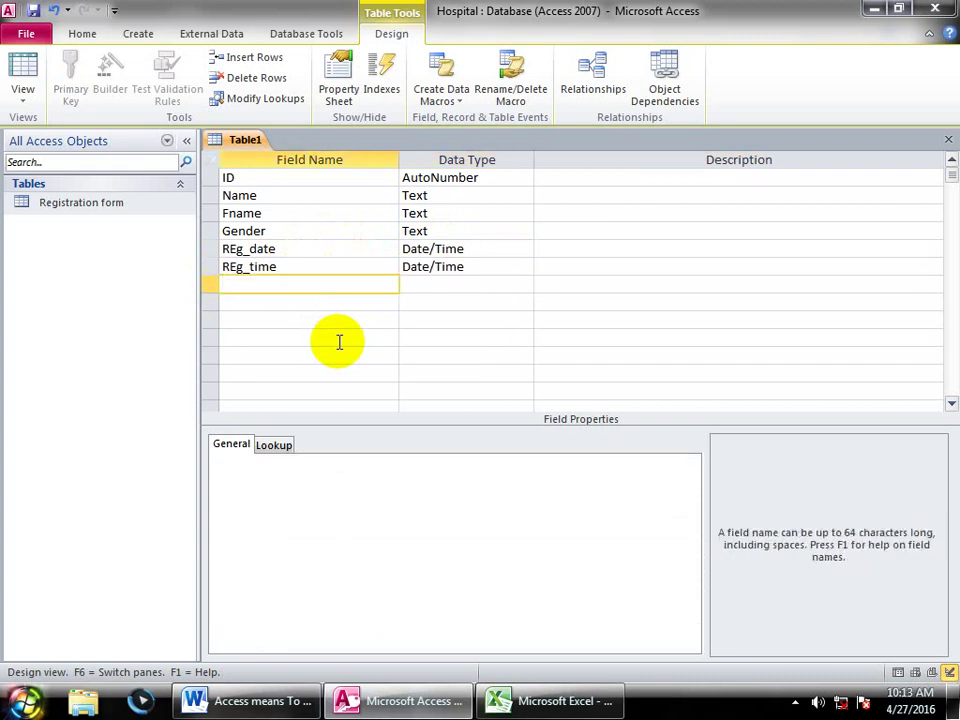
Add a Phone field with the Number data type below REg_time
text(Phone)
key(Tab)
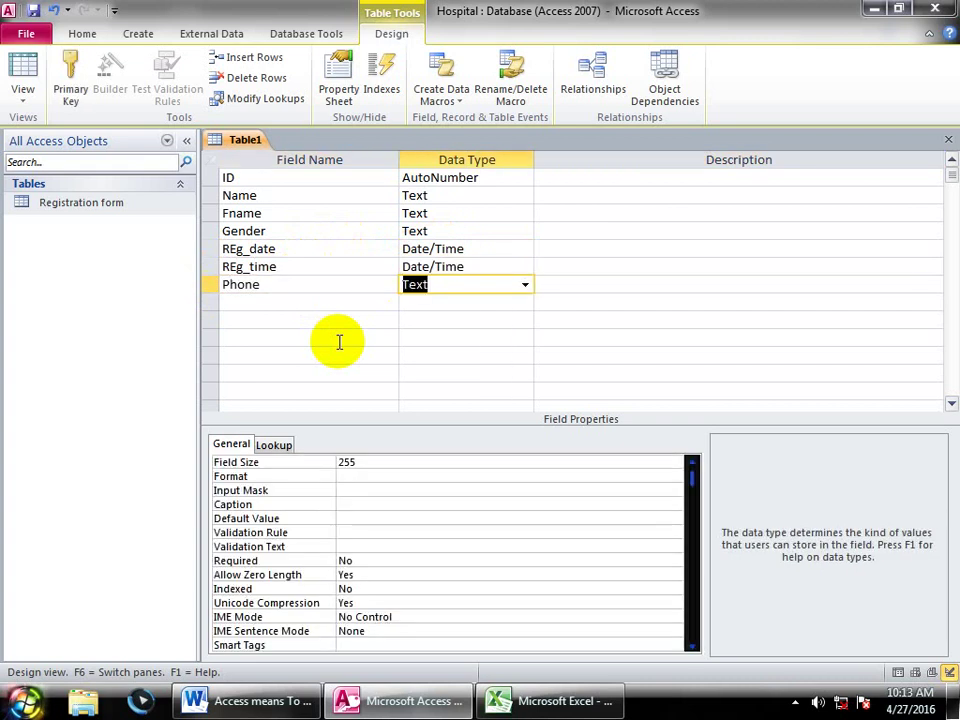
text(number)
key(Tab)
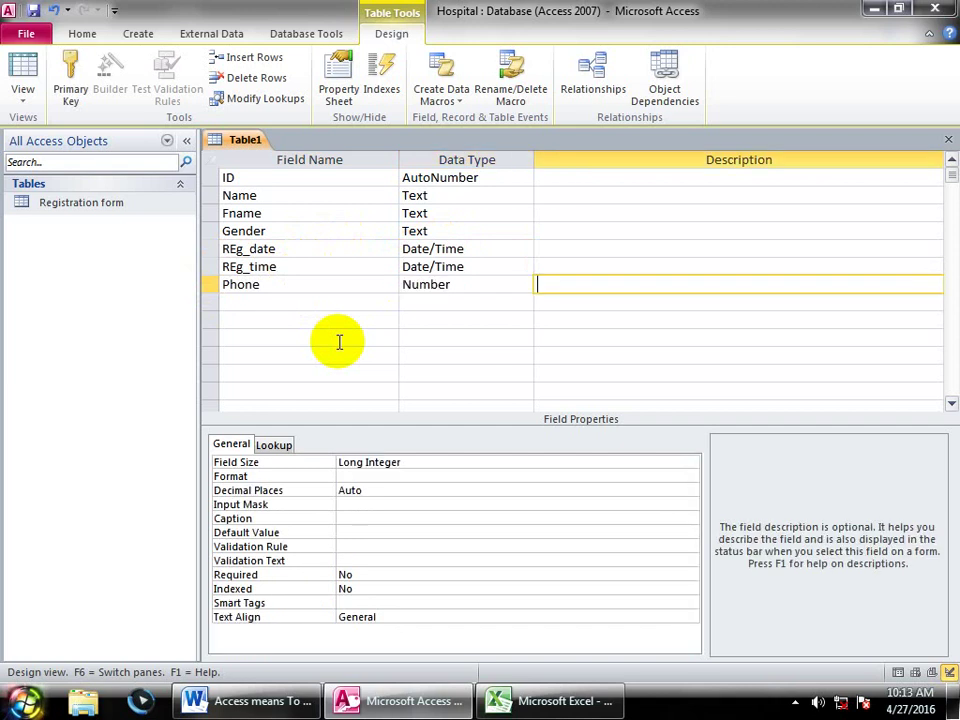
key(Left)
key(Down)
key(Left)
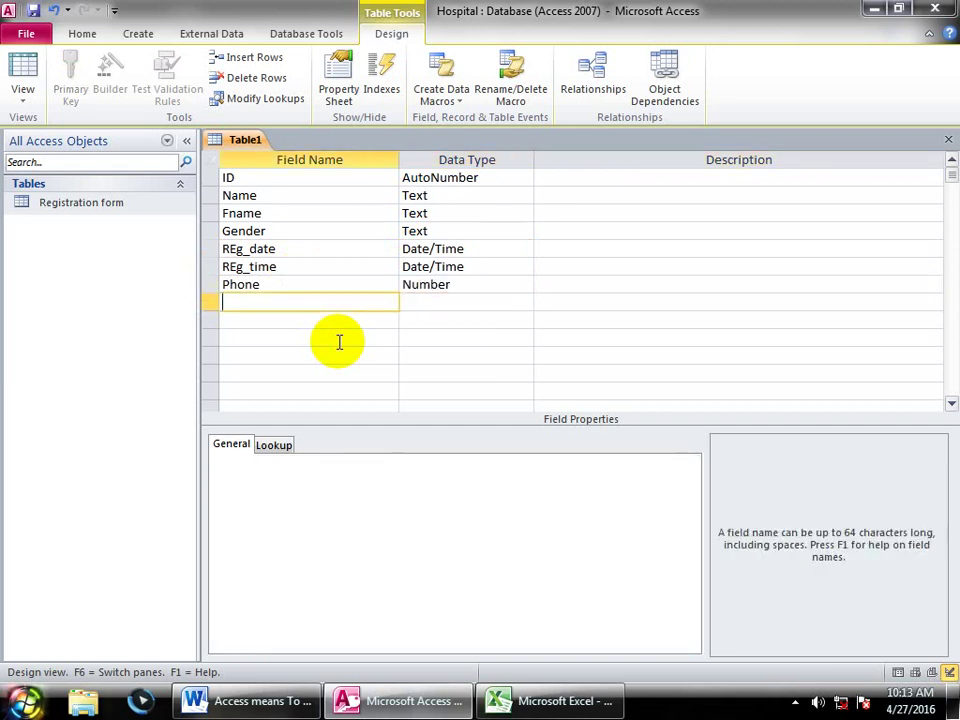
Add a Photo field with the OLE Object data type and the description object linking and embedding
text(Photo)
key(Tab)
text(o)
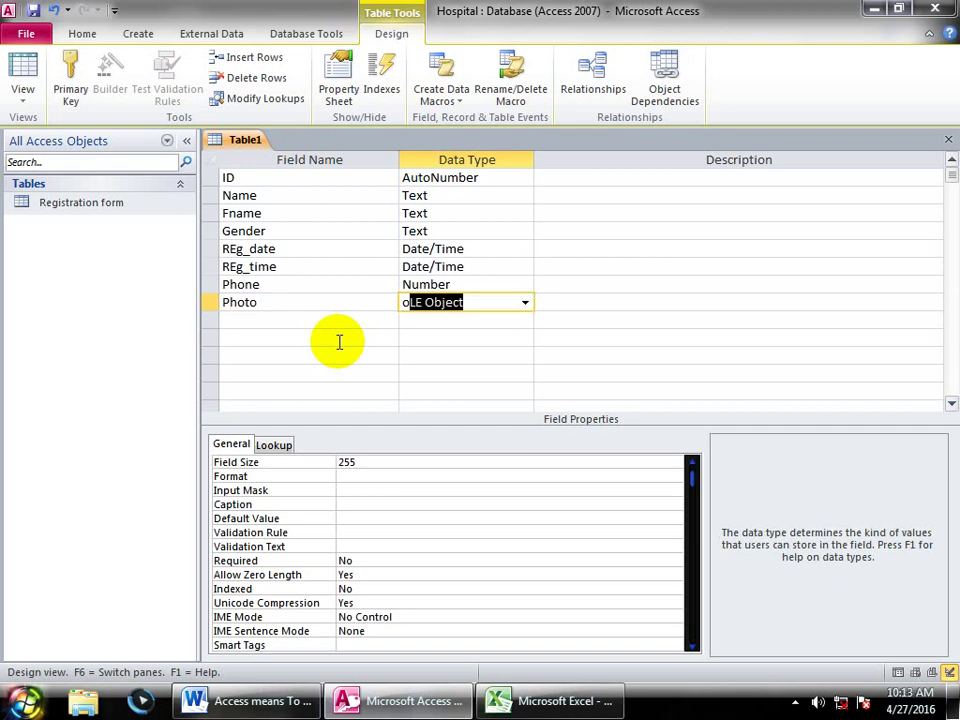
click(574, 298)
text(object linking and e)
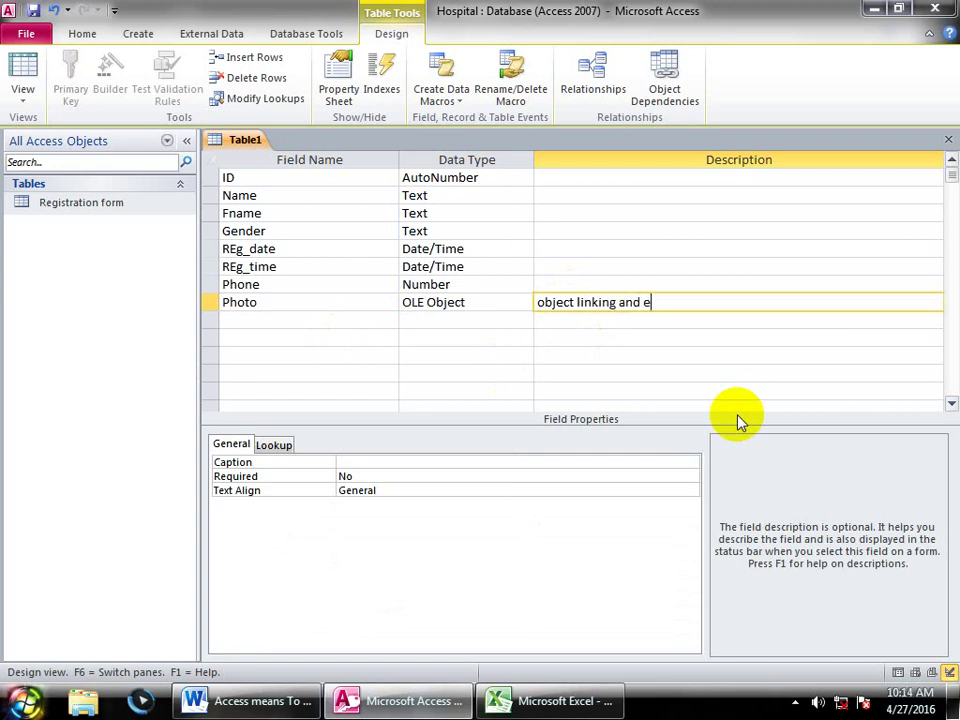
text(mbedding)
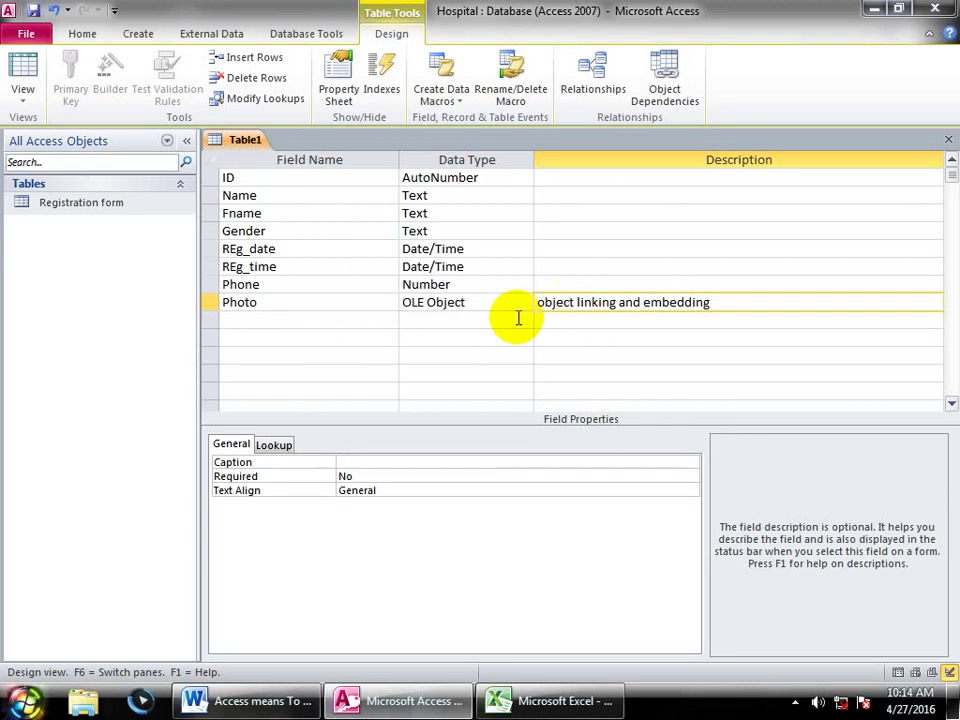
mouse_move(505, 707)
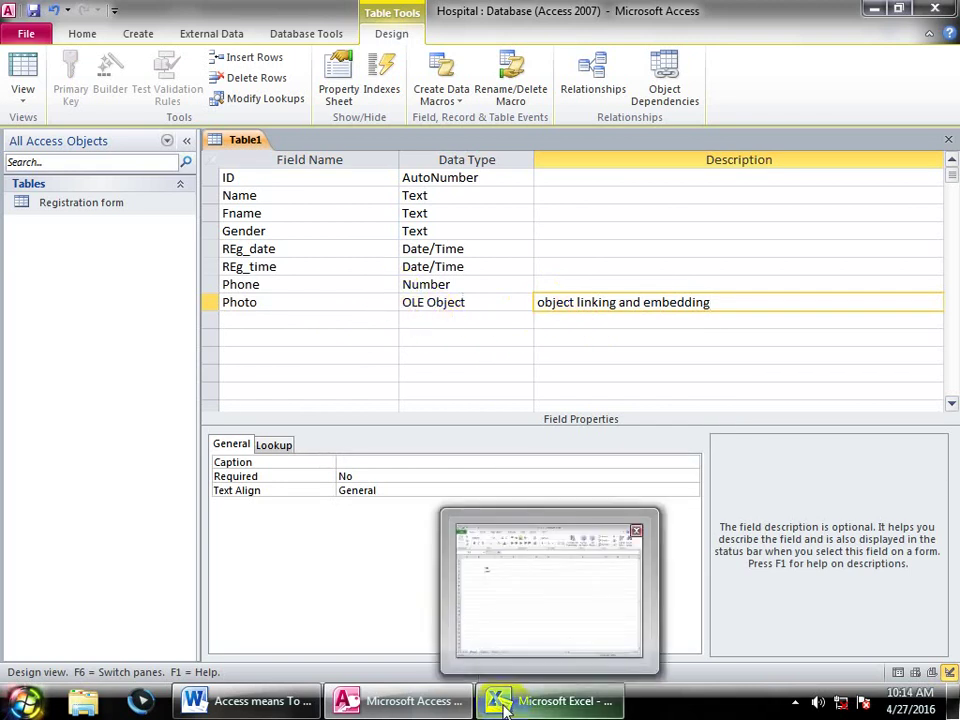
click(461, 300)
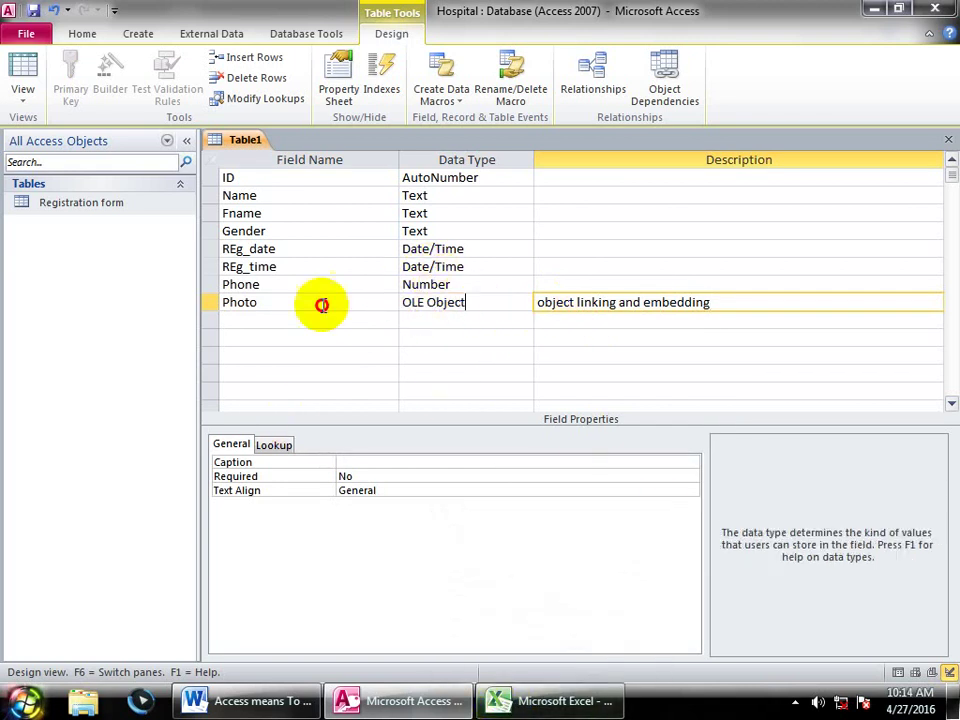
Add a CV field with the Attachment data type below the Photo field
click(266, 322)
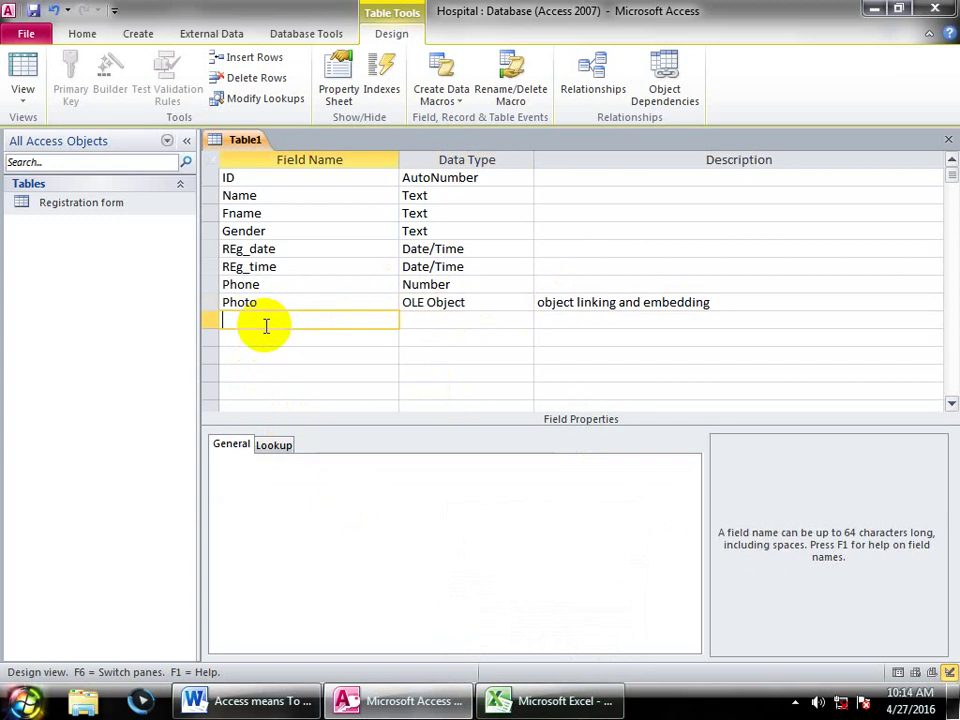
text(CV)
key(Tab)
text(at)
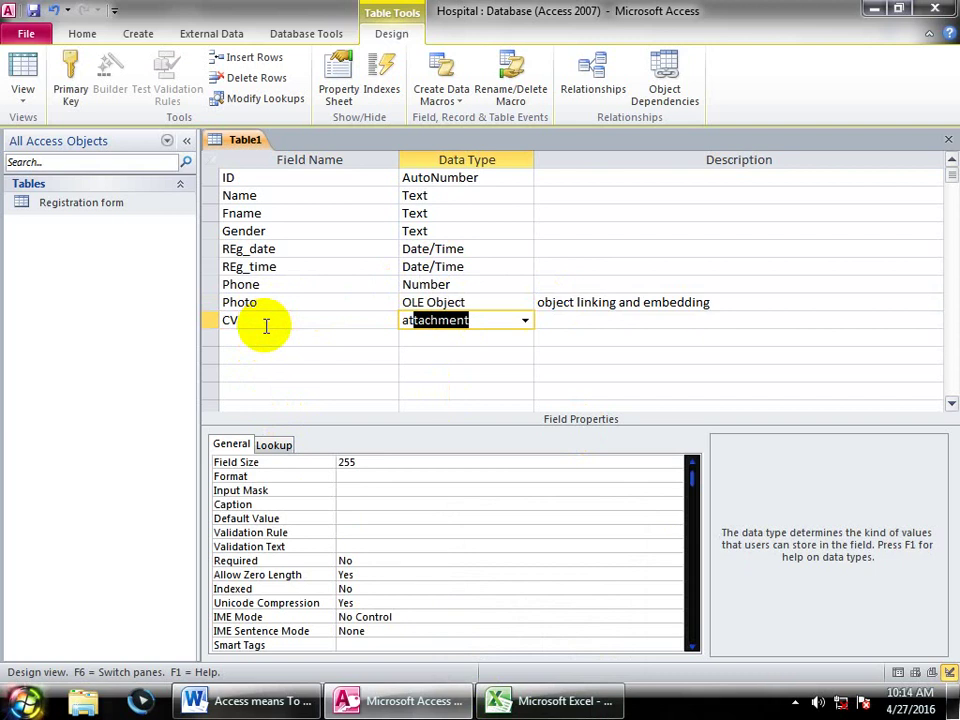
Close the new table's design, saving it under the name Table1 without creating a primary key
key(Tab)
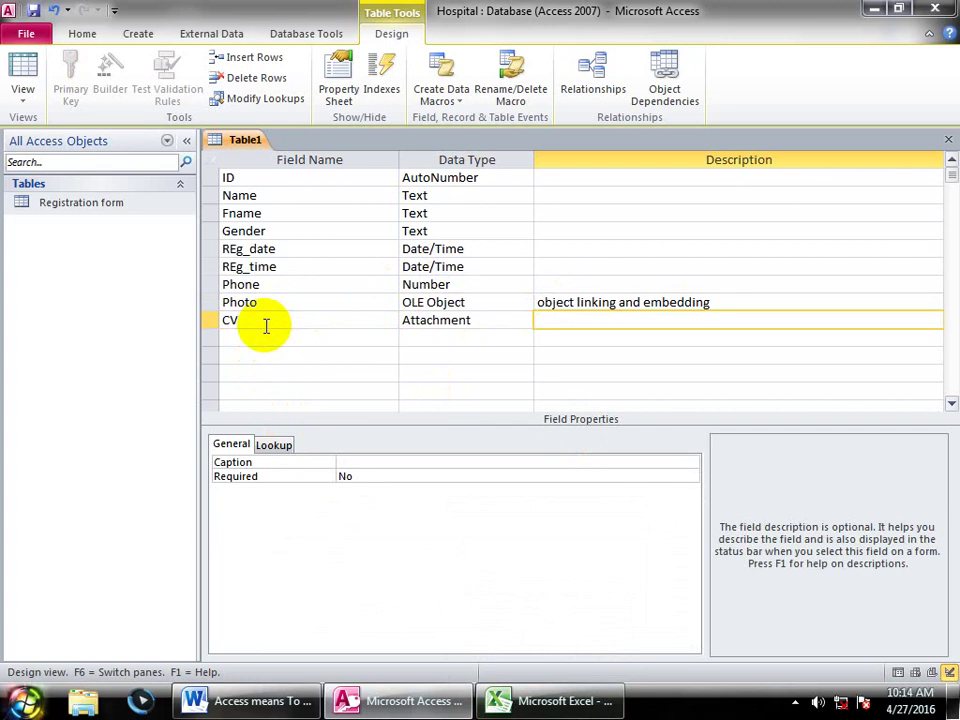
click(948, 139)
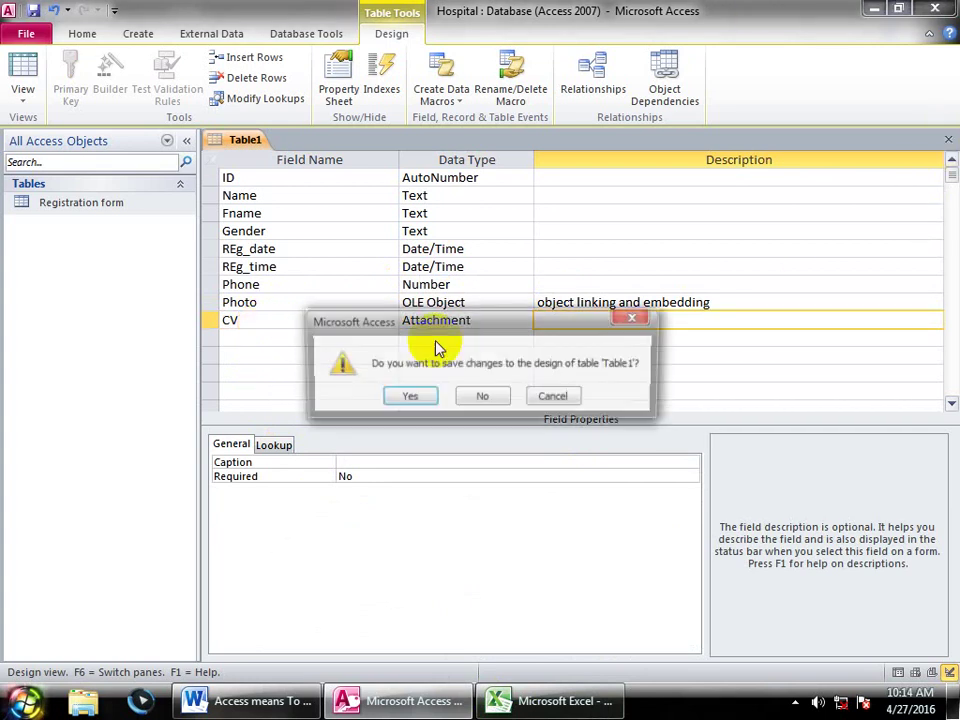
click(408, 401)
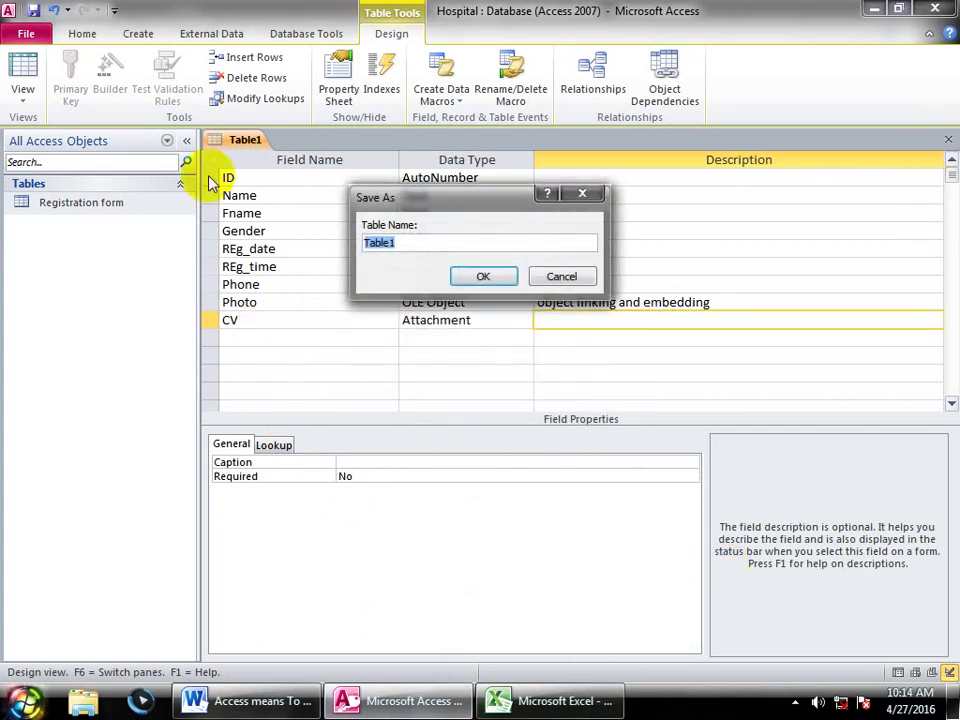
click(478, 276)
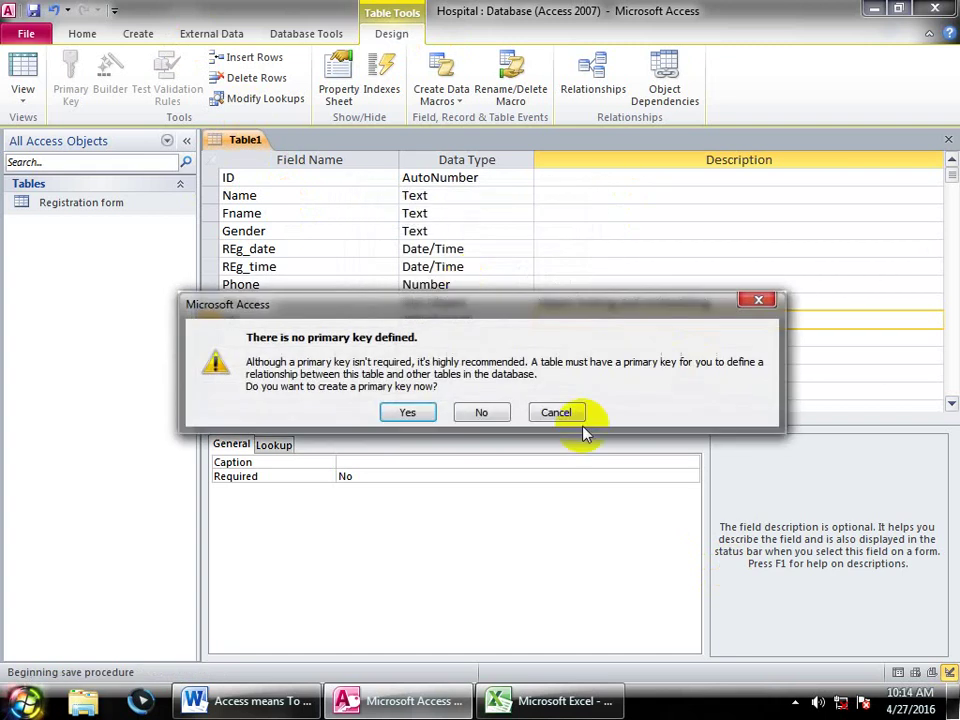
click(495, 414)
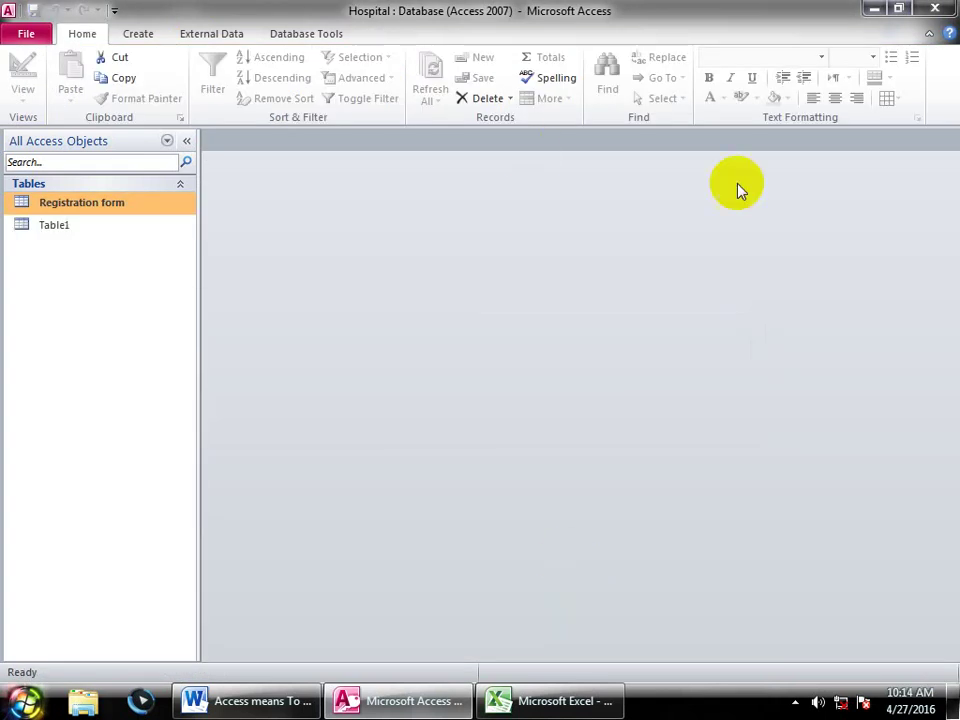
Open Table1 and start its first record with the person's name, the father's name and the gender Male
double_click(47, 227)
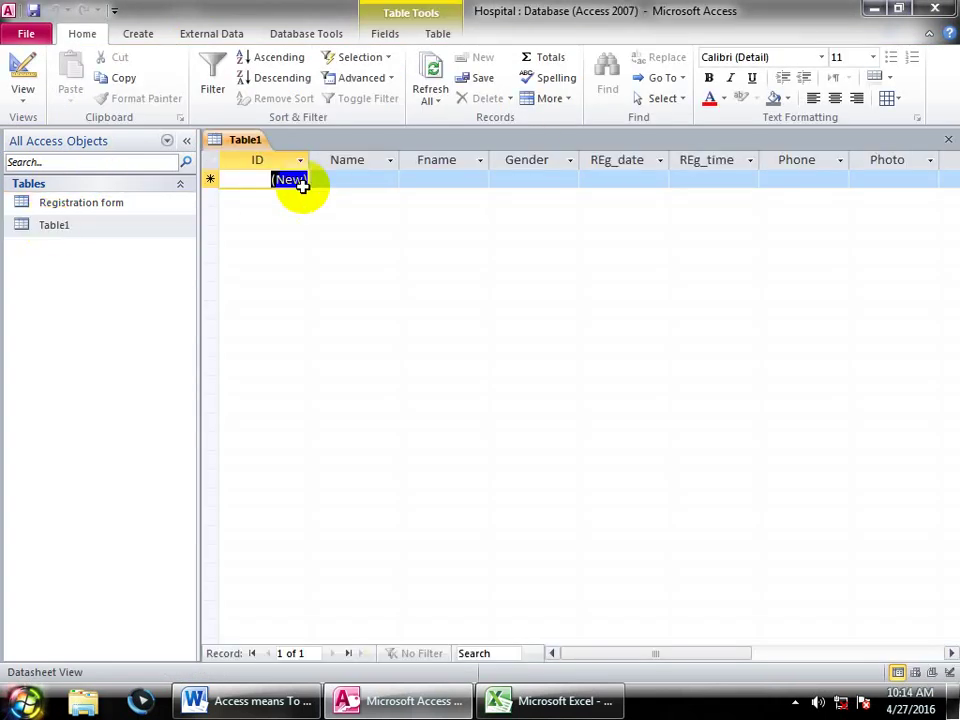
click(332, 178)
text(asad)
click(478, 178)
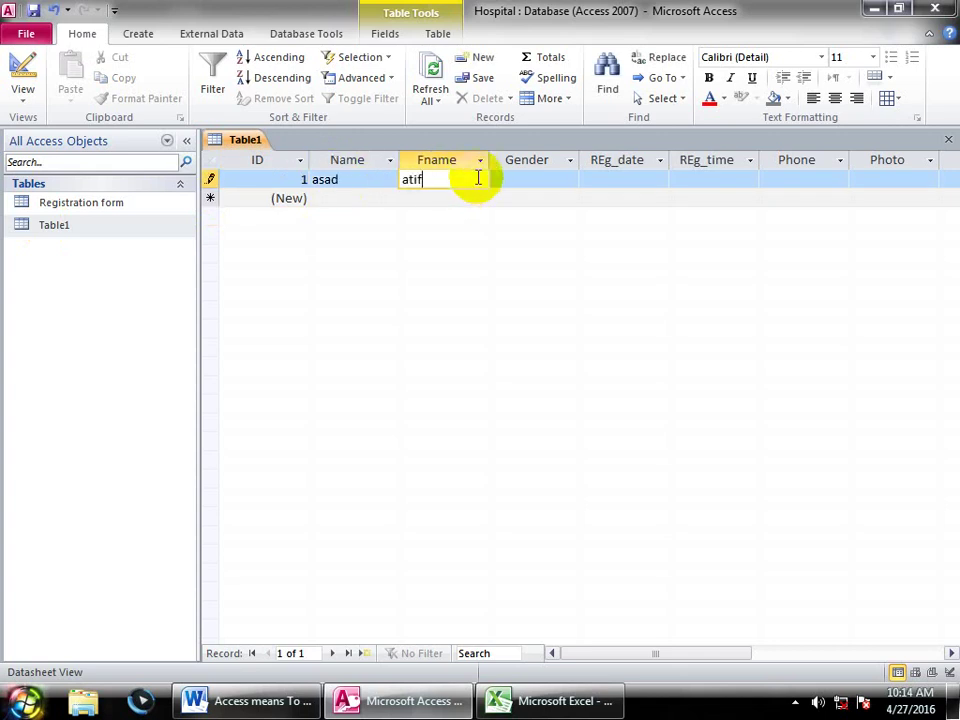
text(atif)
key(Tab)
click(570, 180)
click(560, 197)
Fill in the record's REg_date with the current date, REg_time with the current time, and Phone with the phone number
click(627, 181)
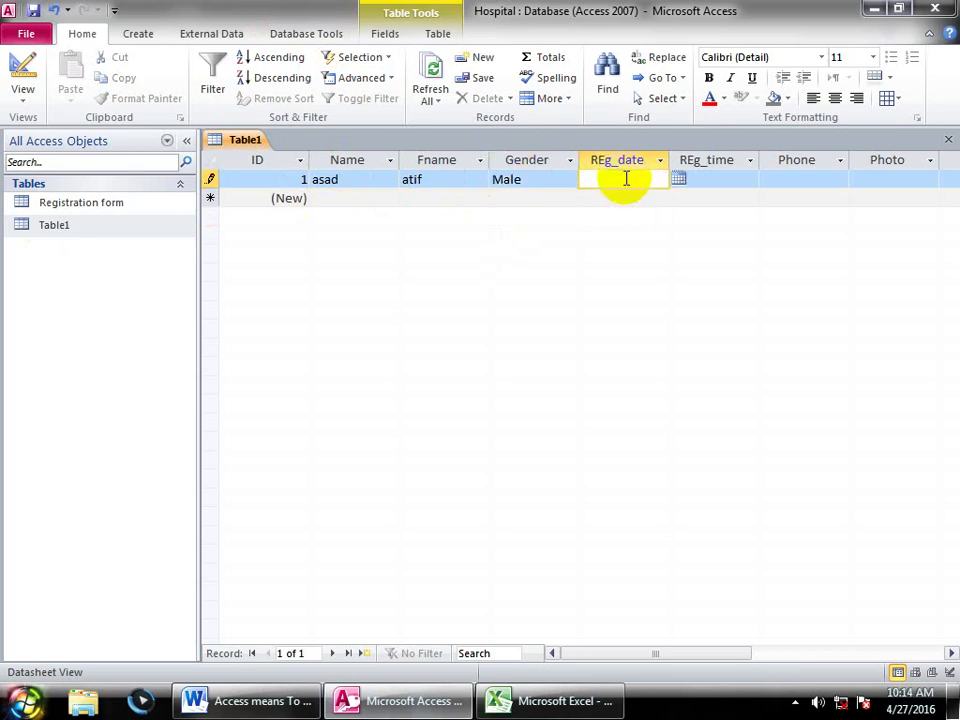
key(ctrl+semicolon)
key(Tab)
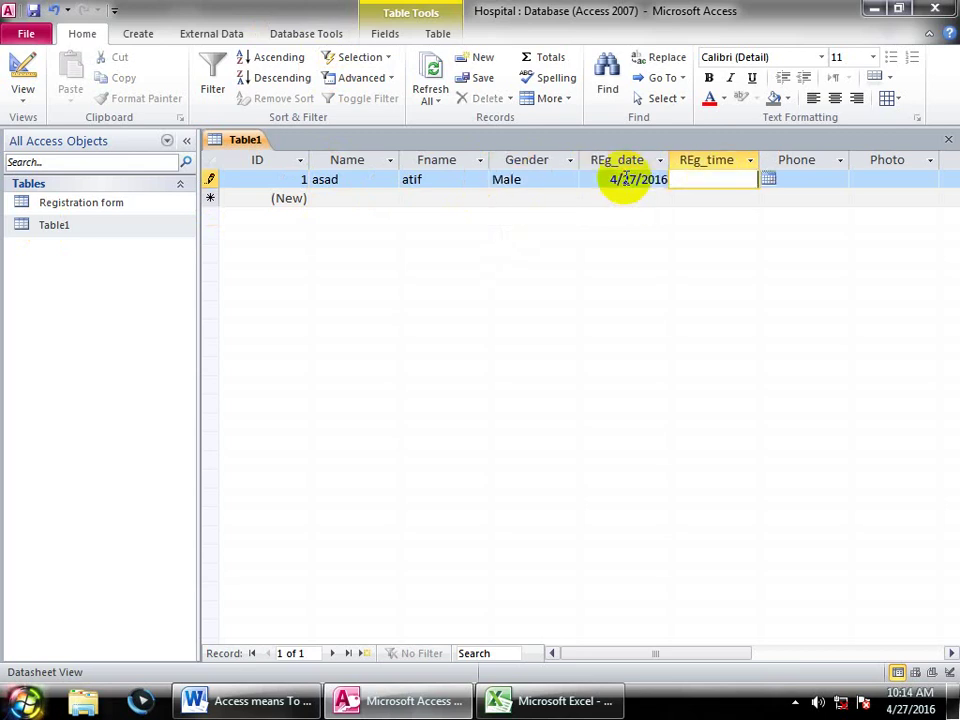
key(ctrl+shift+semicolon)
key(Tab)
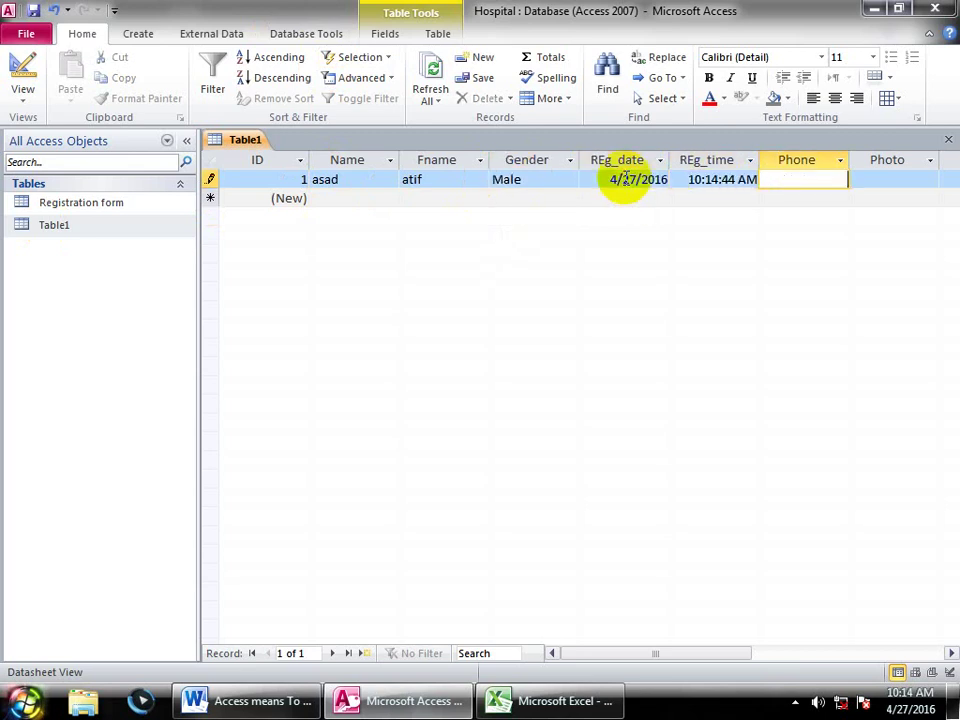
text(78678)
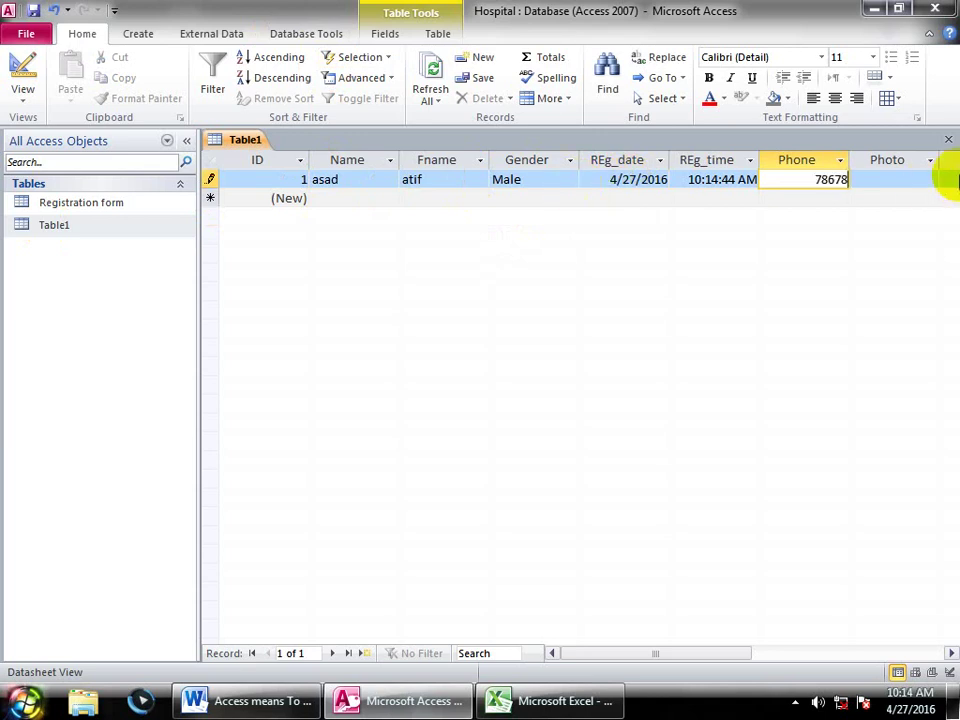
Insert the Alienware builds picture from the Sample Pictures folder into the record's Photo field as an object created from file
click(905, 180)
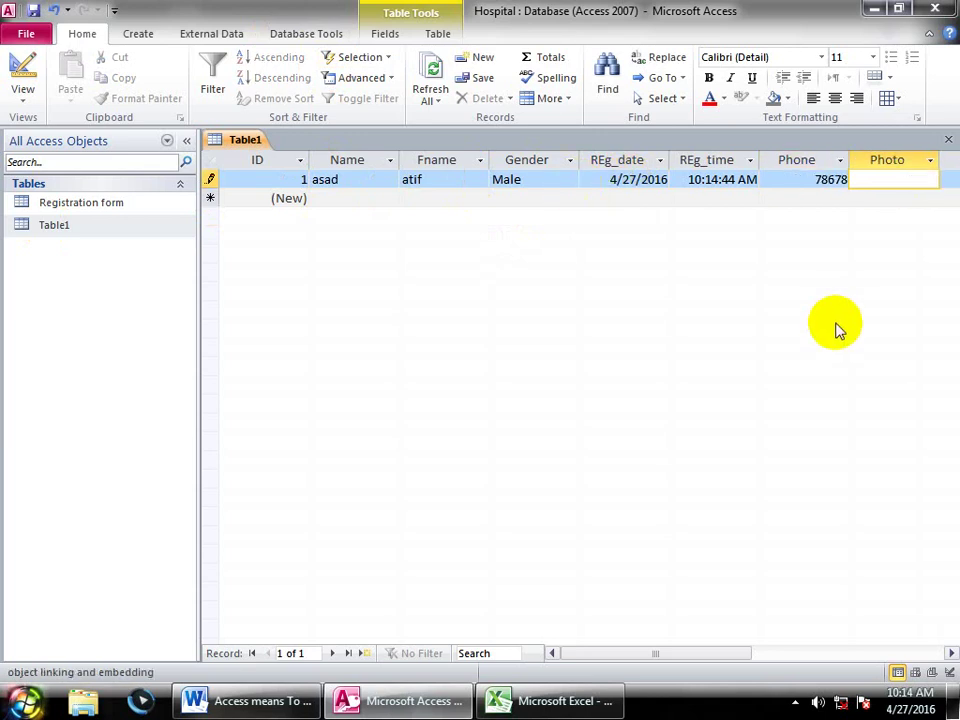
right_click(868, 179)
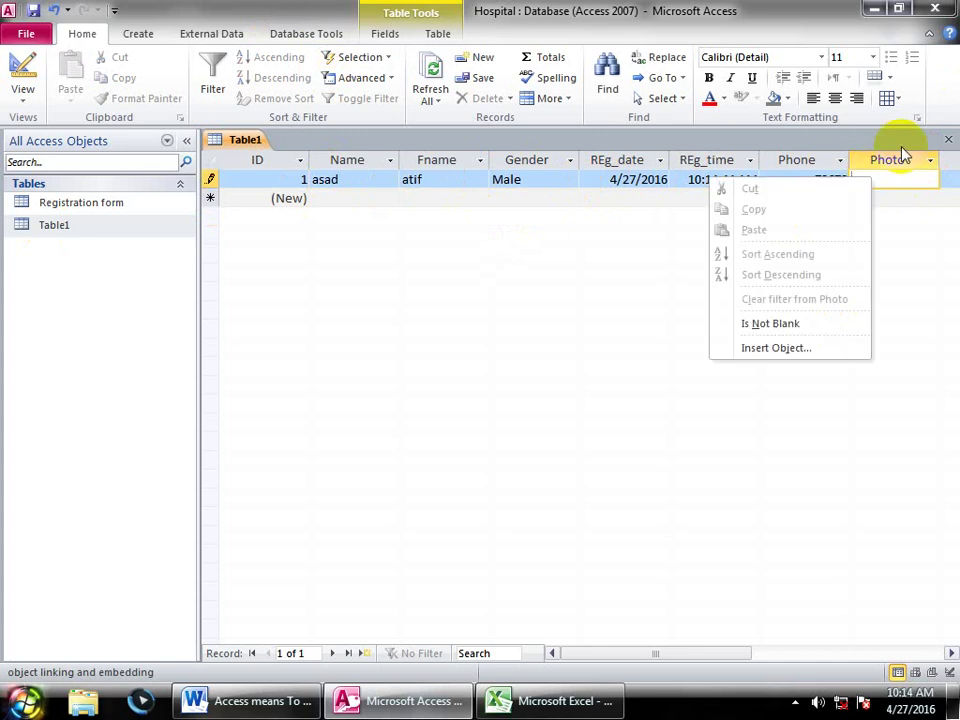
click(752, 350)
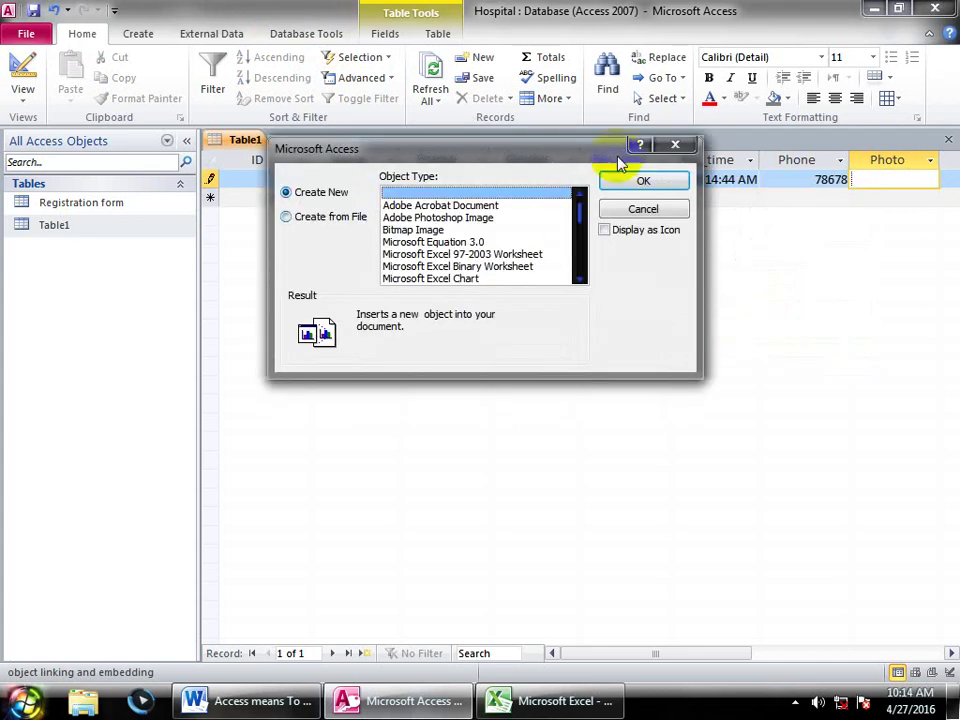
click(287, 216)
click(446, 219)
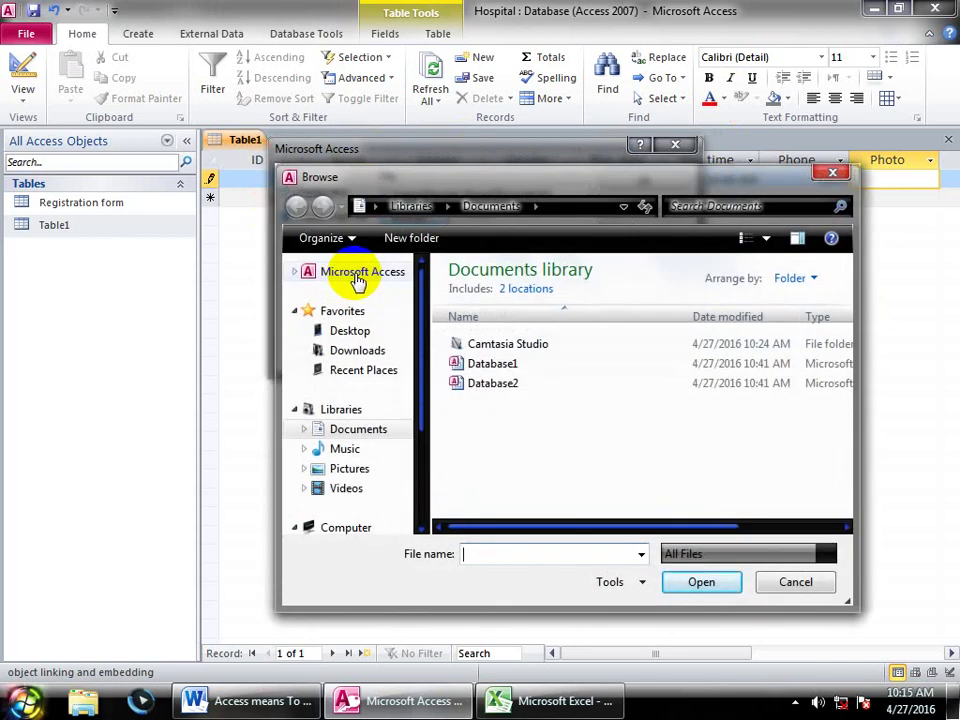
click(342, 470)
double_click(467, 372)
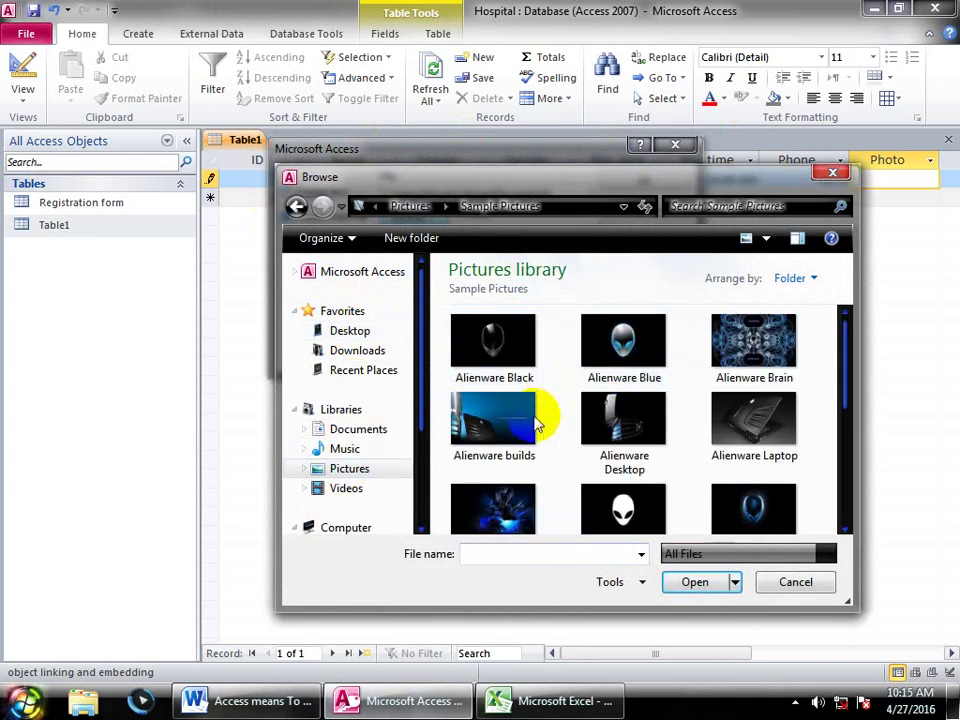
click(522, 438)
click(692, 584)
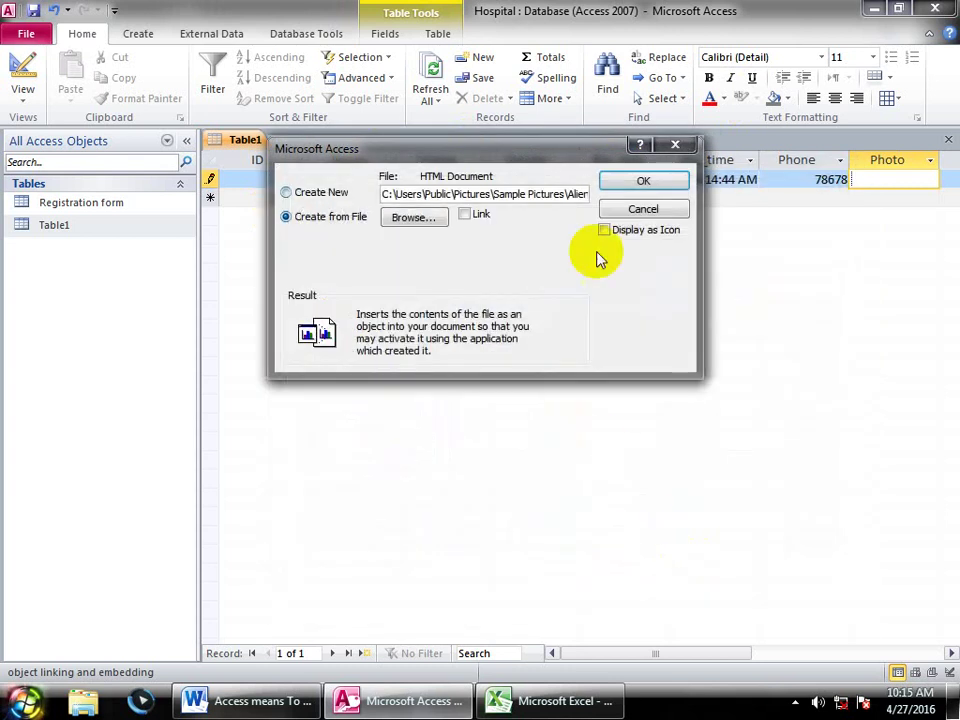
click(640, 183)
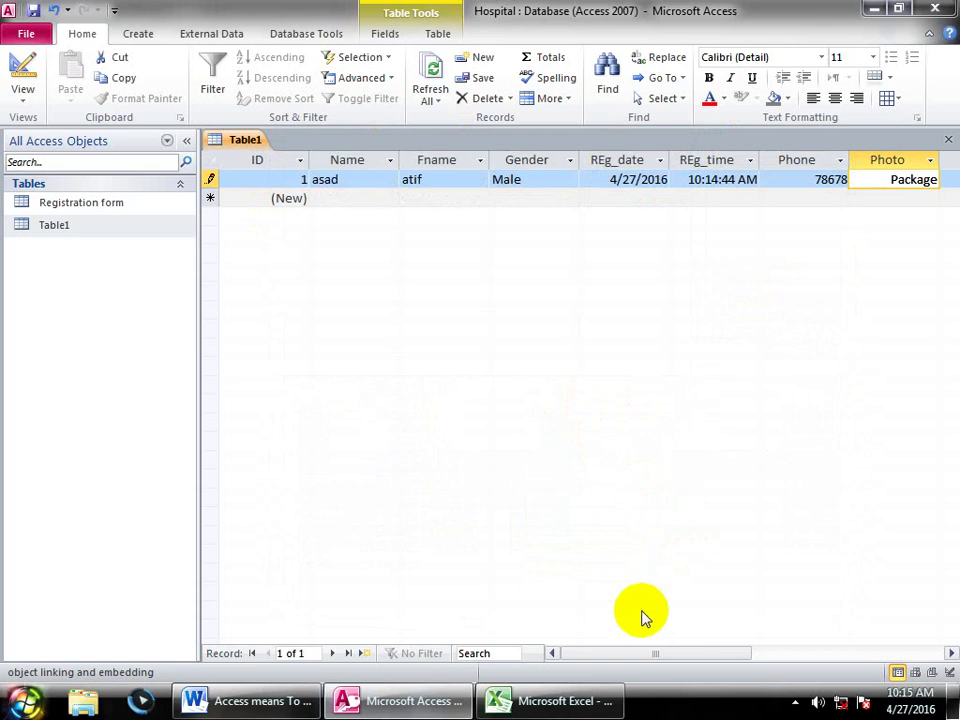
Try to attach the Word document Access means To get something from the Desktop to the record's CV field
drag(657, 657, 745, 665)
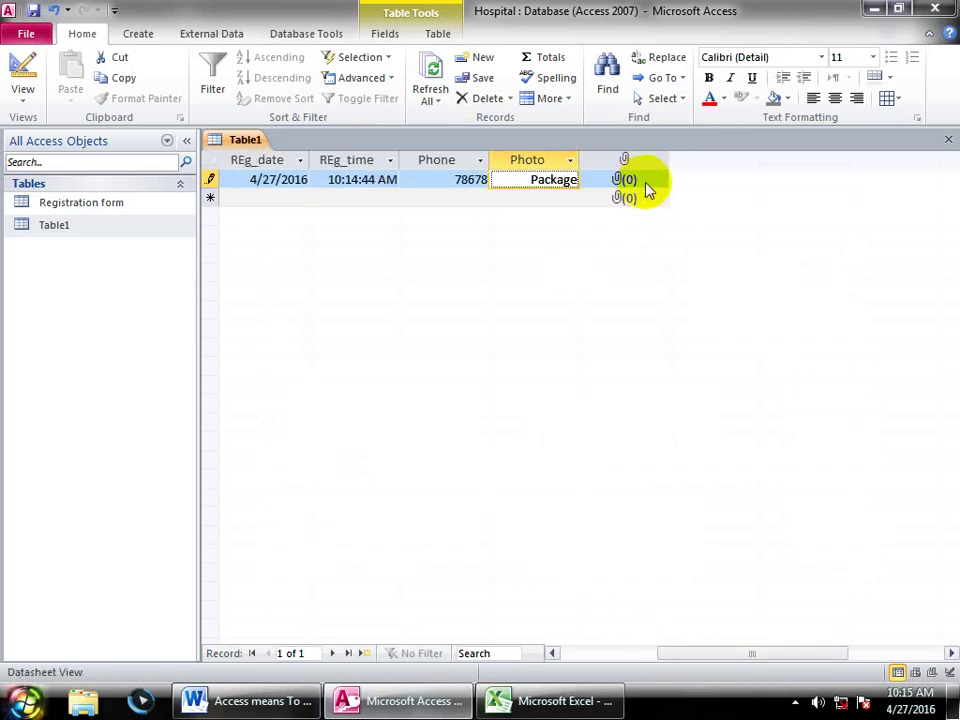
right_click(646, 190)
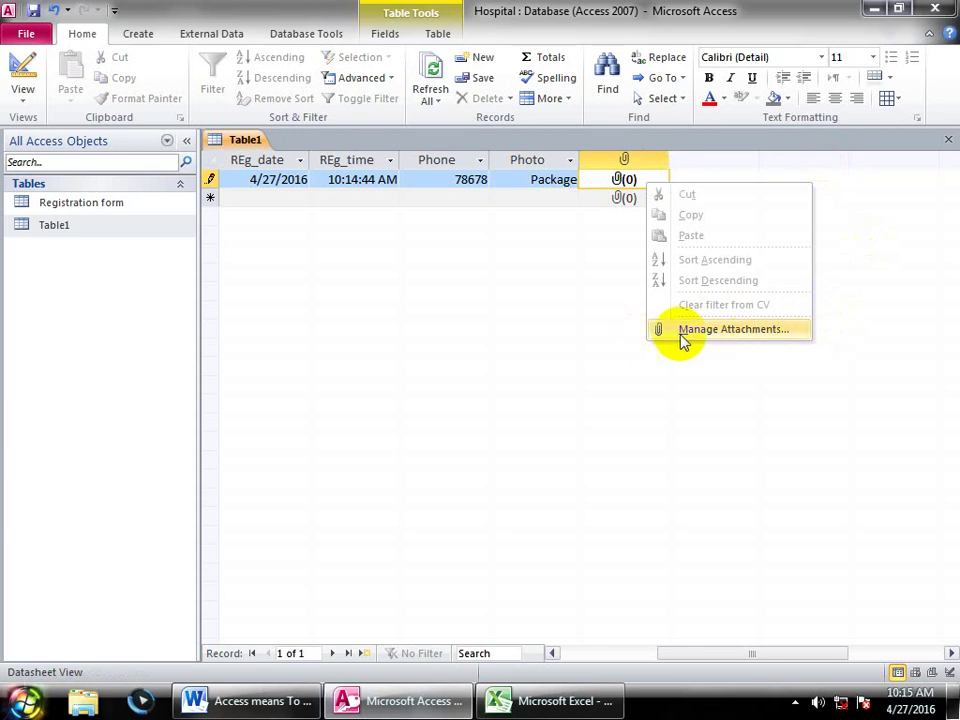
click(797, 325)
click(648, 289)
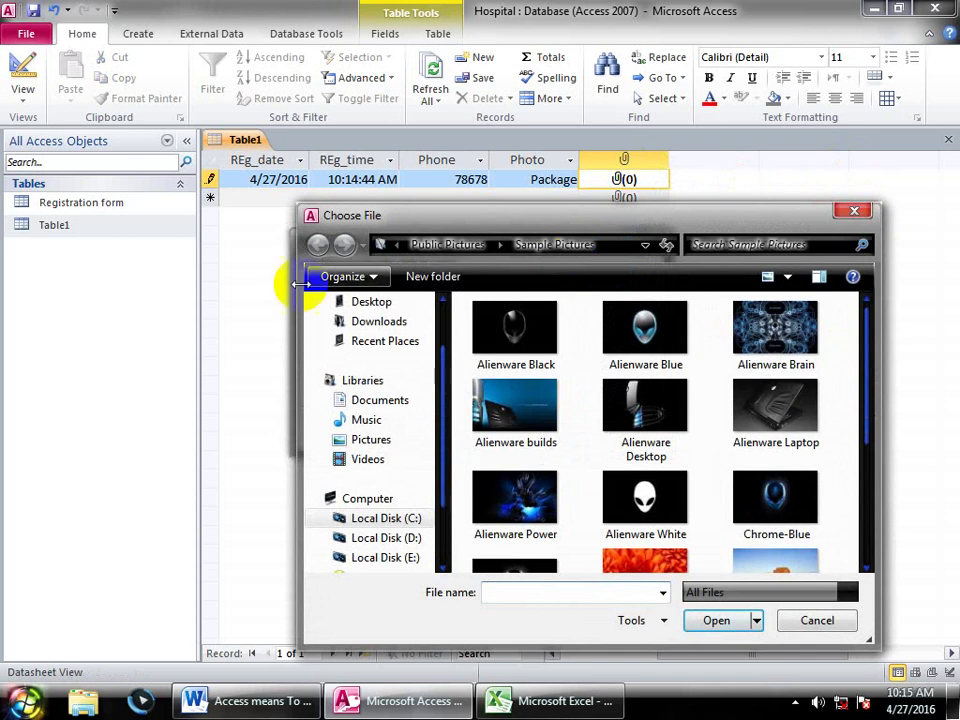
click(373, 303)
drag(862, 330, 873, 428)
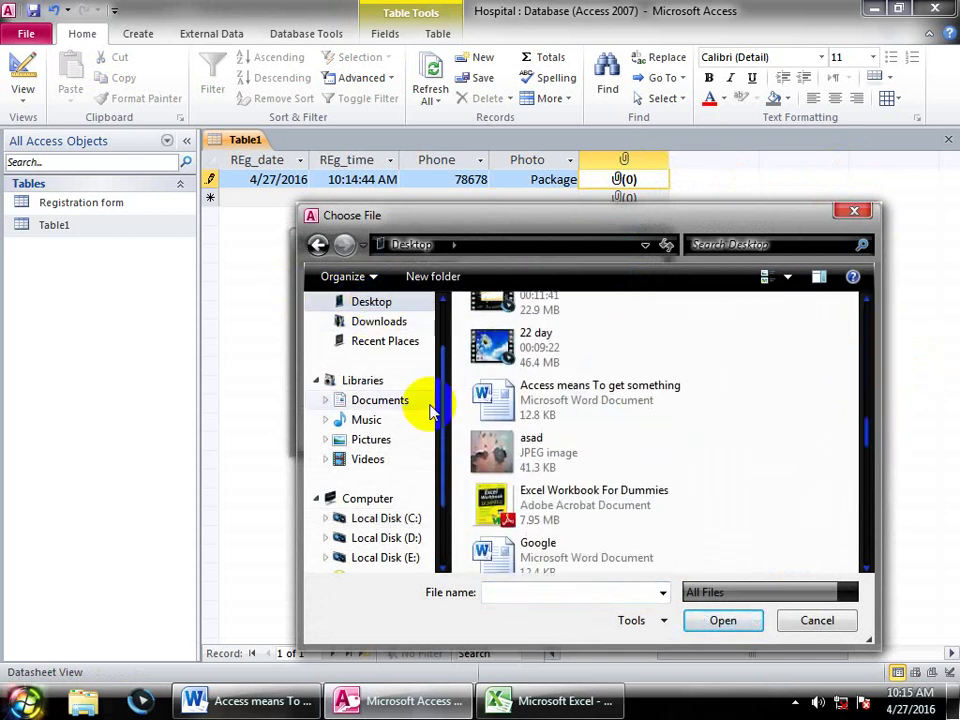
click(585, 399)
click(716, 620)
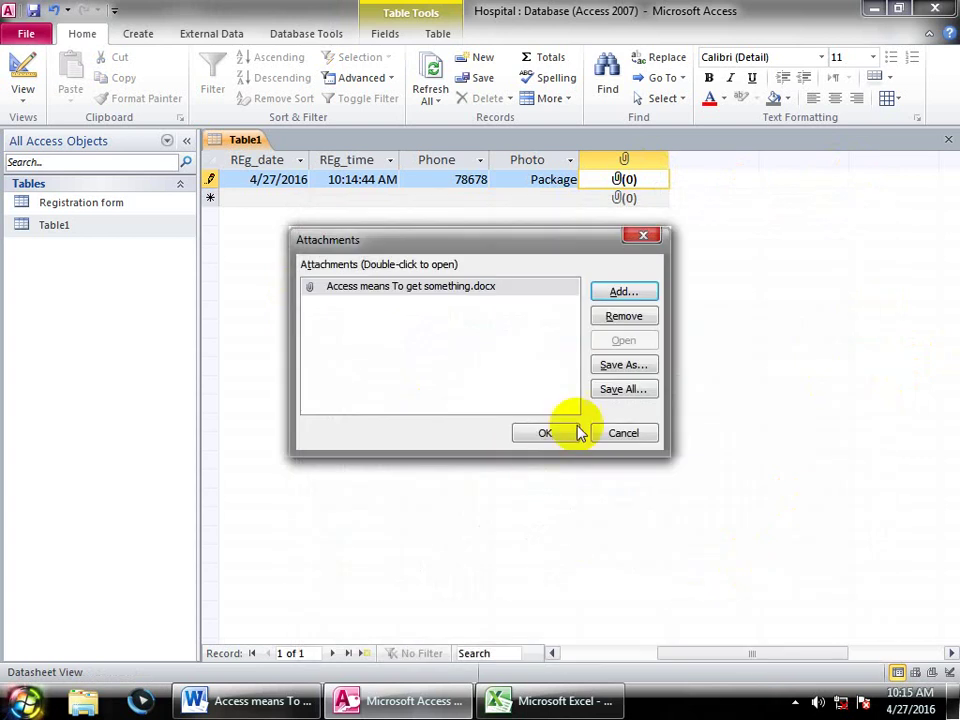
click(545, 433)
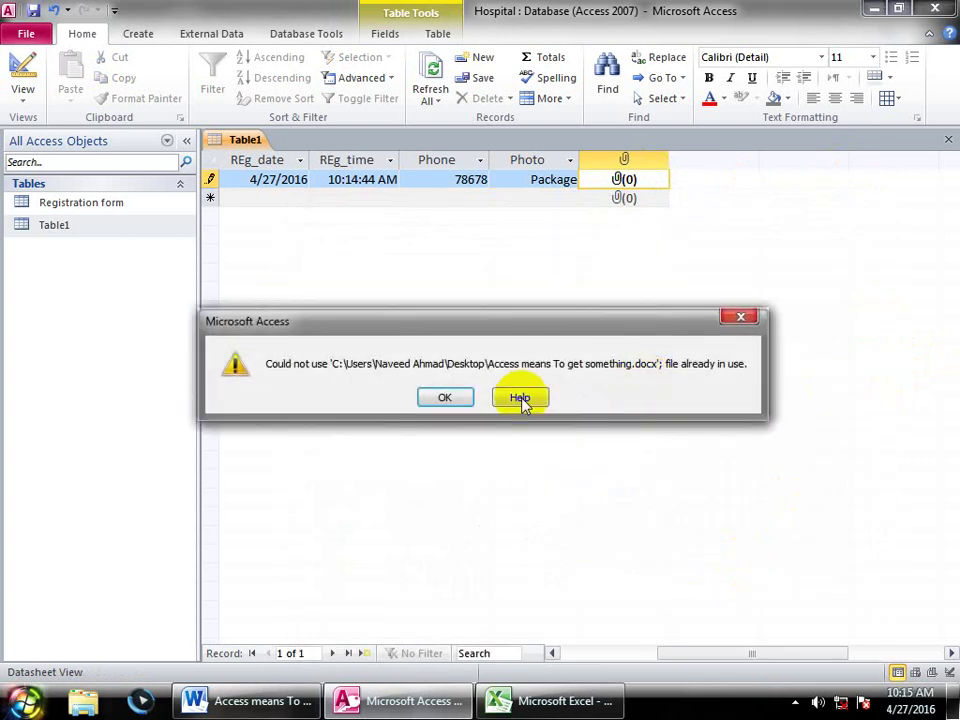
click(441, 396)
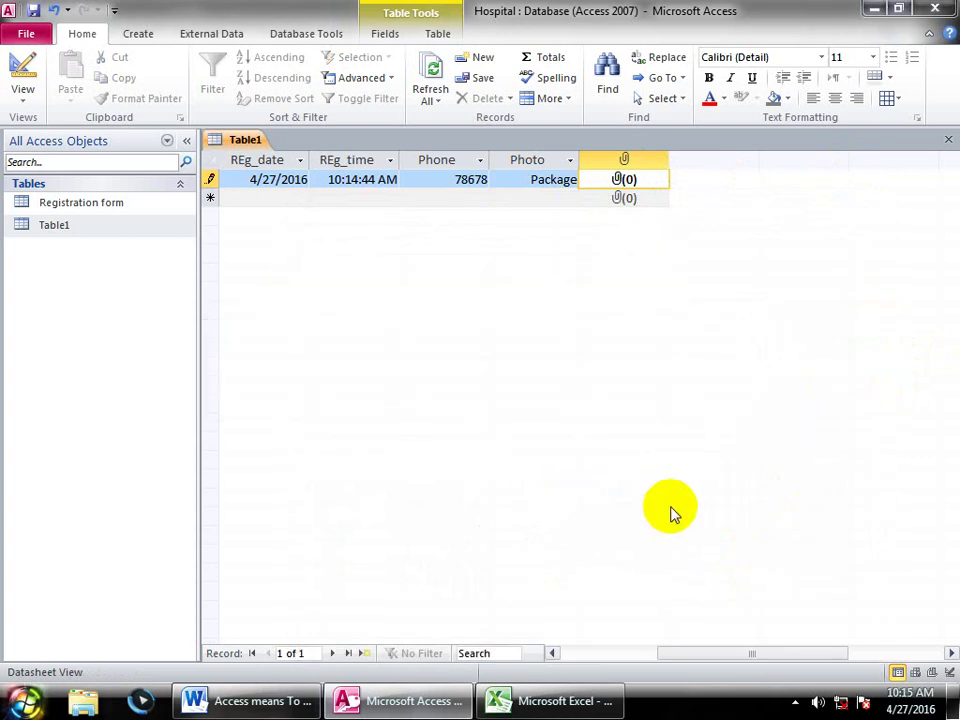
Attach the Word document Google from the Desktop to the record's CV attachment field
right_click(624, 180)
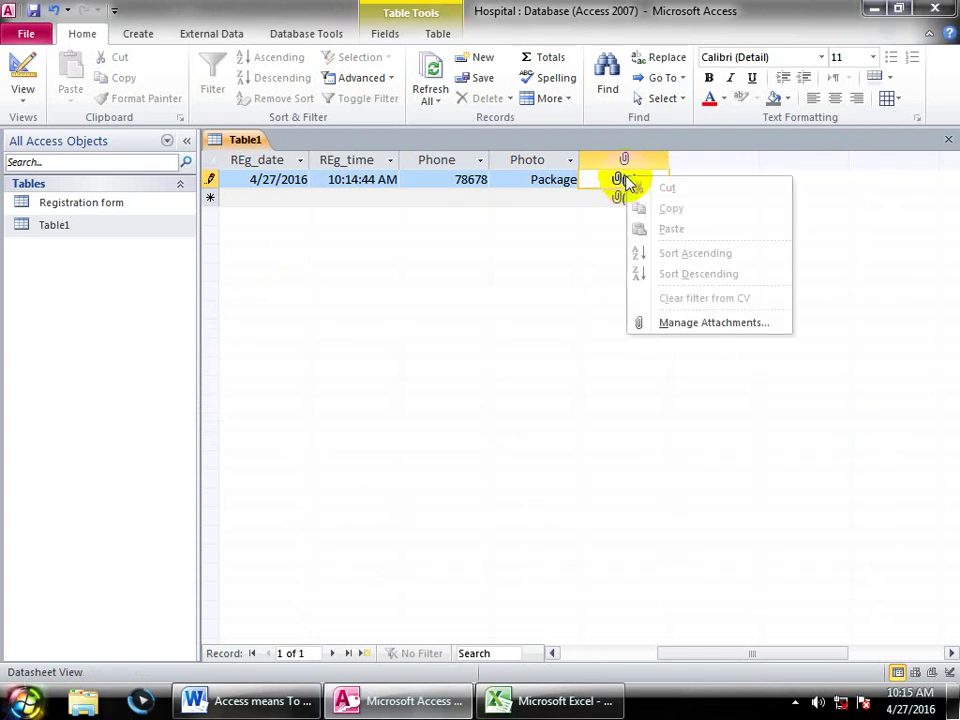
click(645, 322)
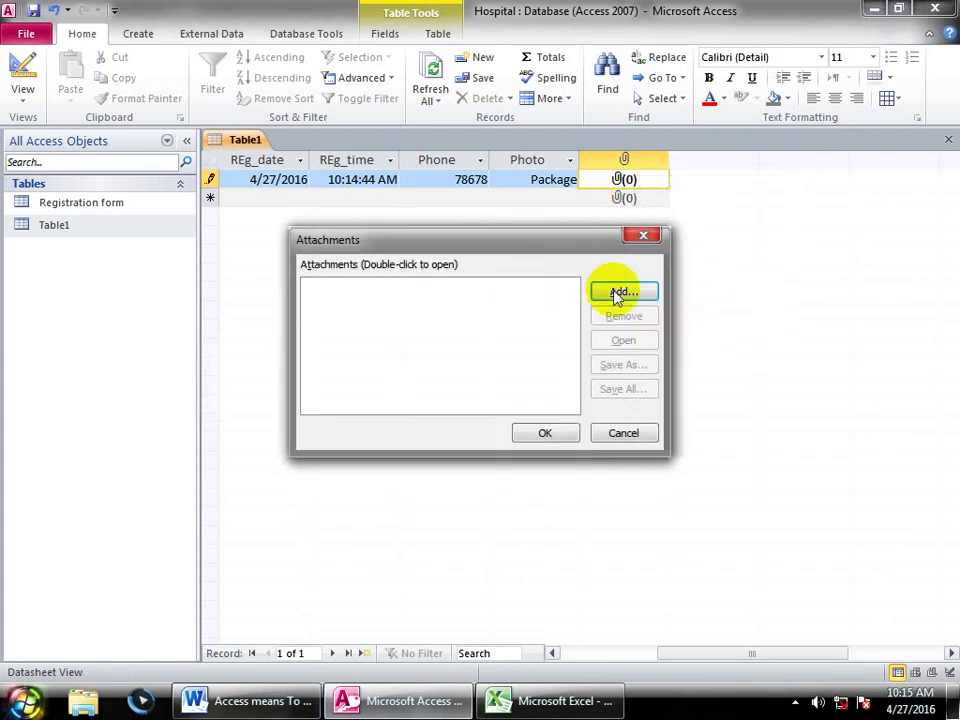
click(624, 291)
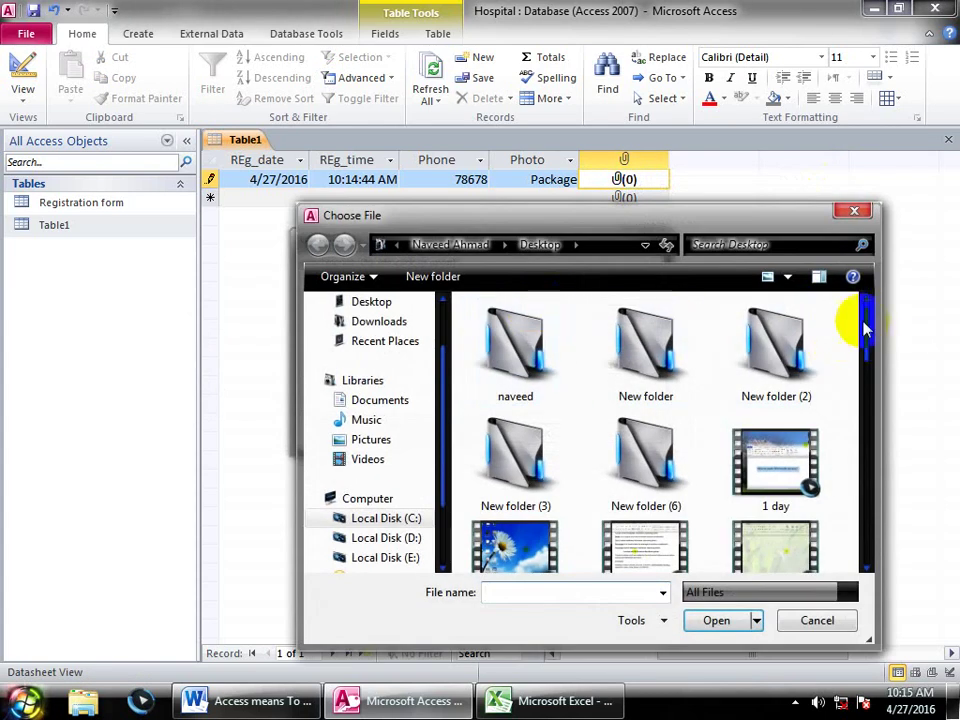
drag(872, 335, 857, 420)
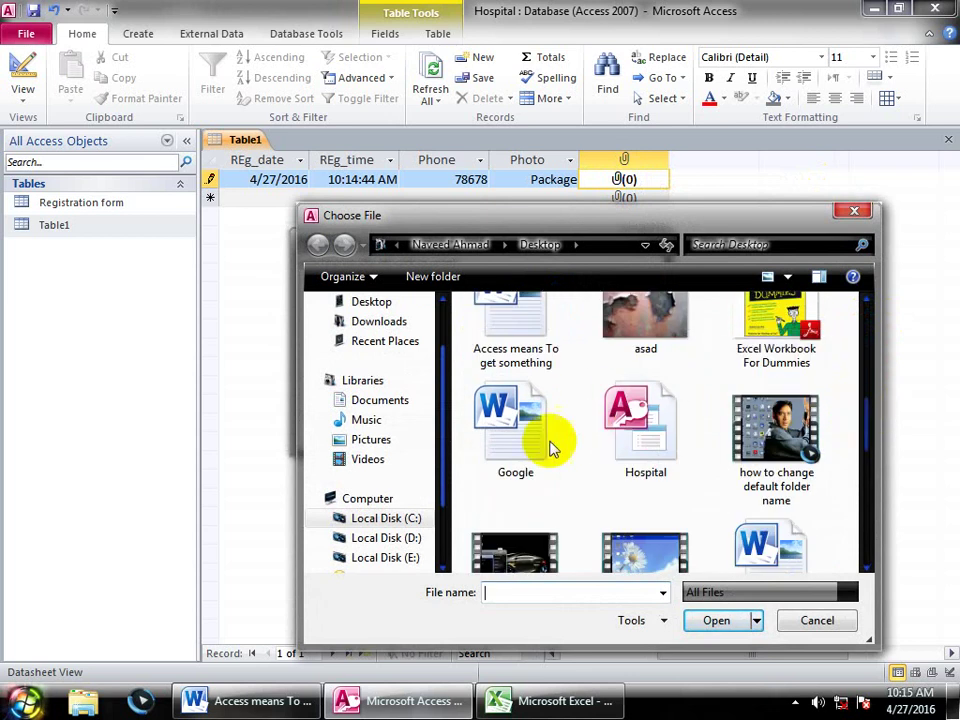
click(500, 452)
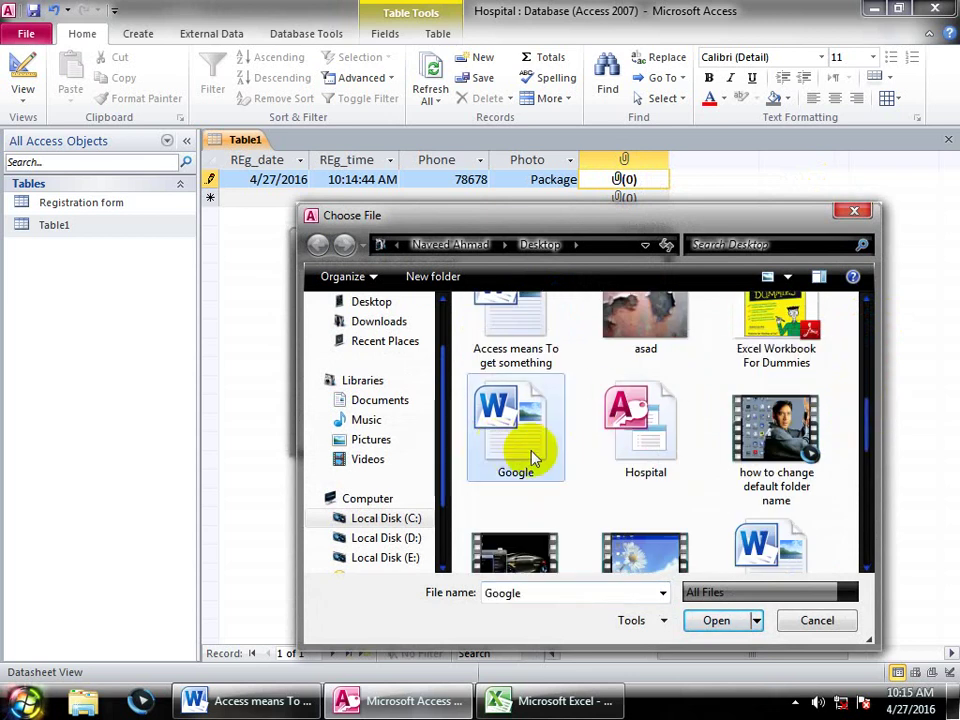
click(710, 620)
click(546, 434)
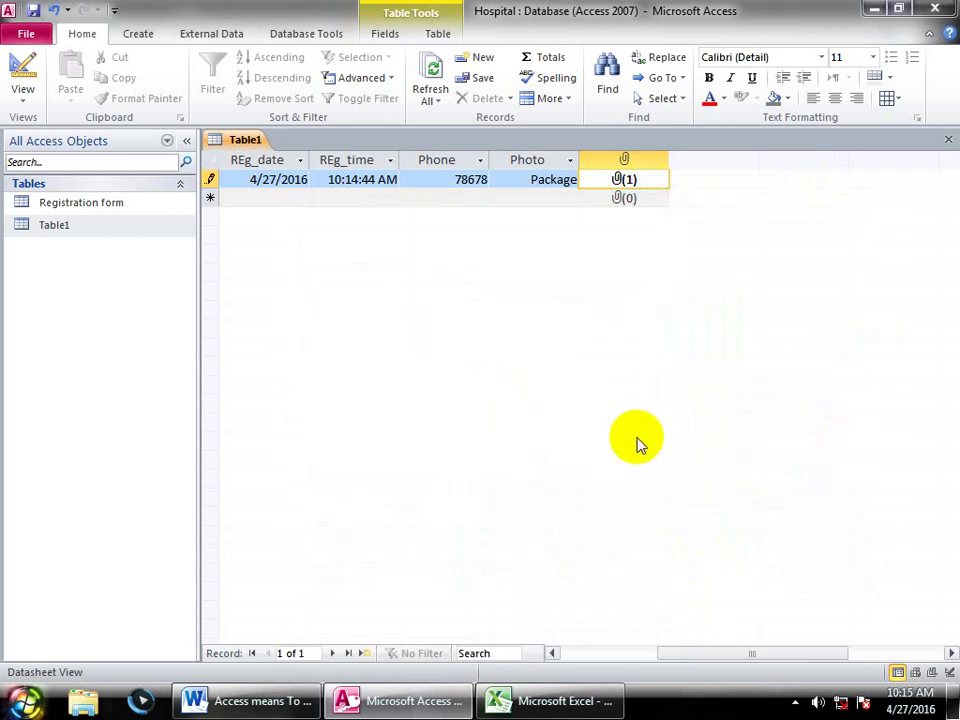